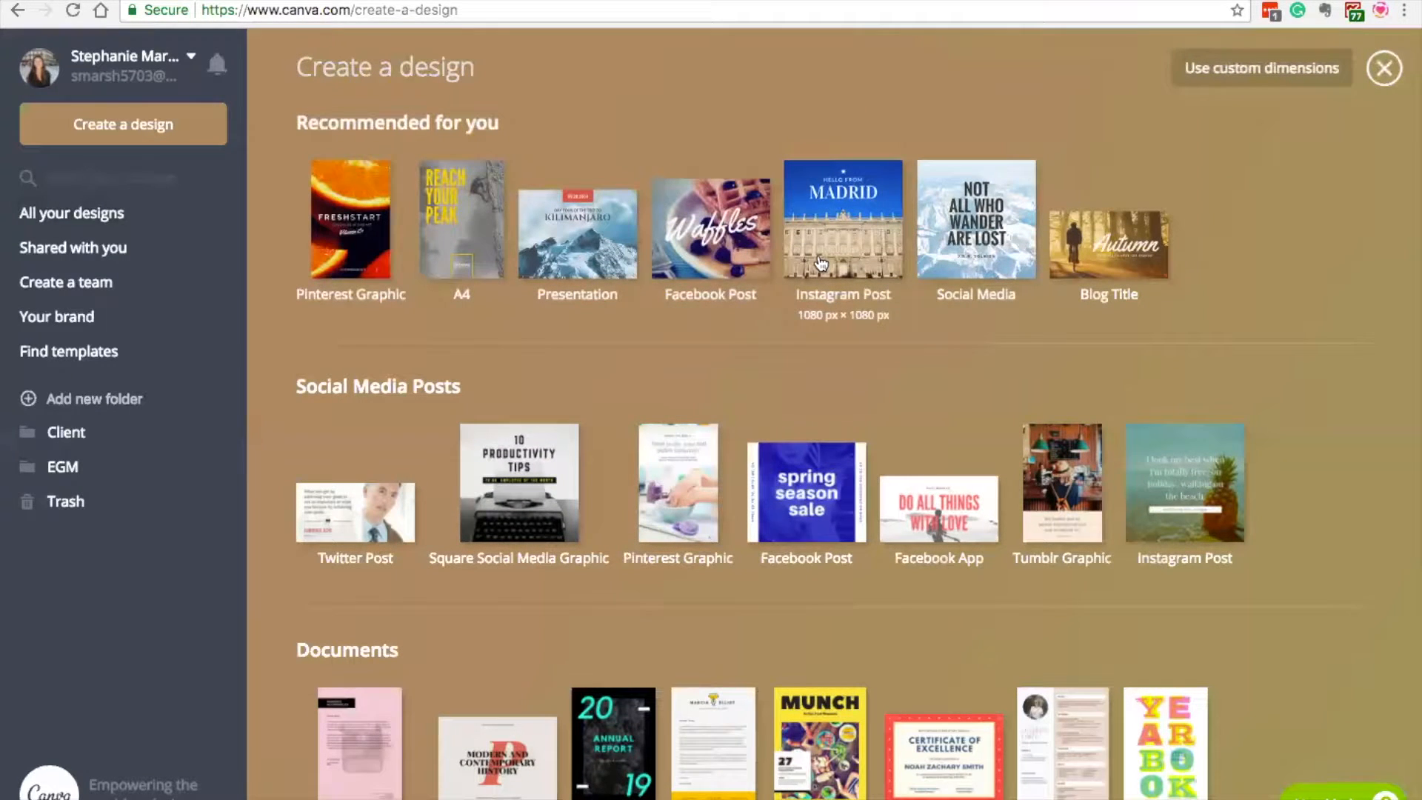
- Create an Instagram Post design and apply the black "The Maine Lobster Festival" layout to its page
left_click(821, 213)
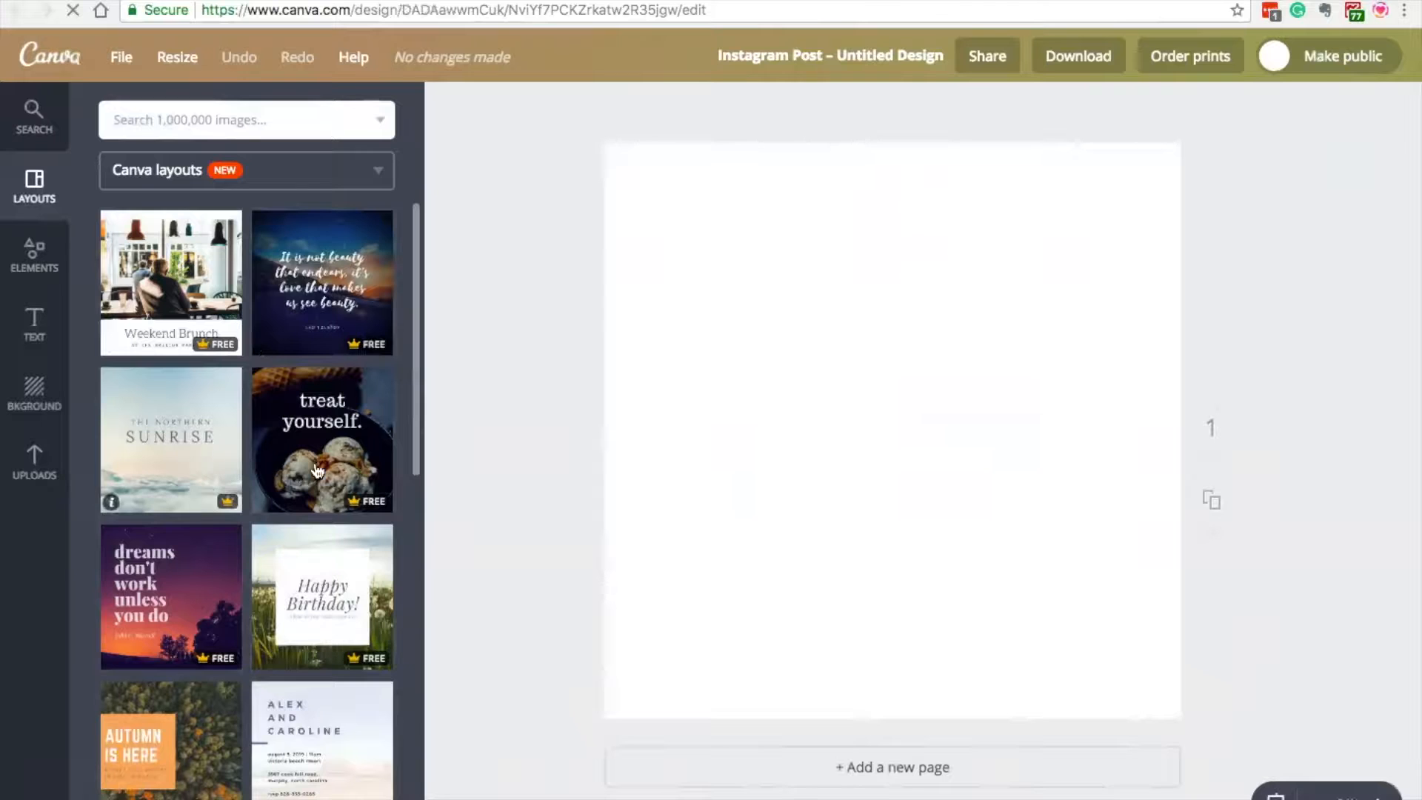
scroll(299, 631, "down", 9)
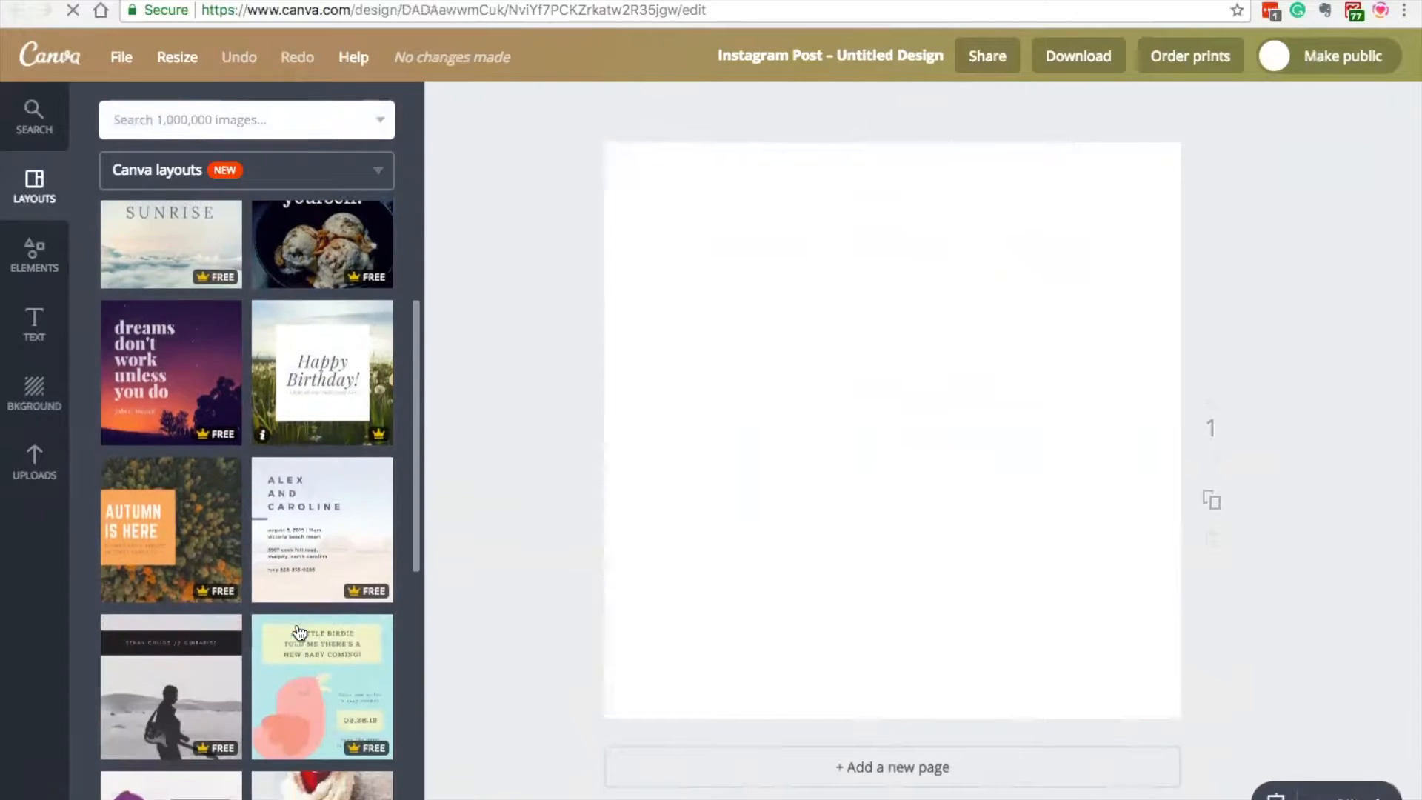
scroll(299, 632, "down", 11)
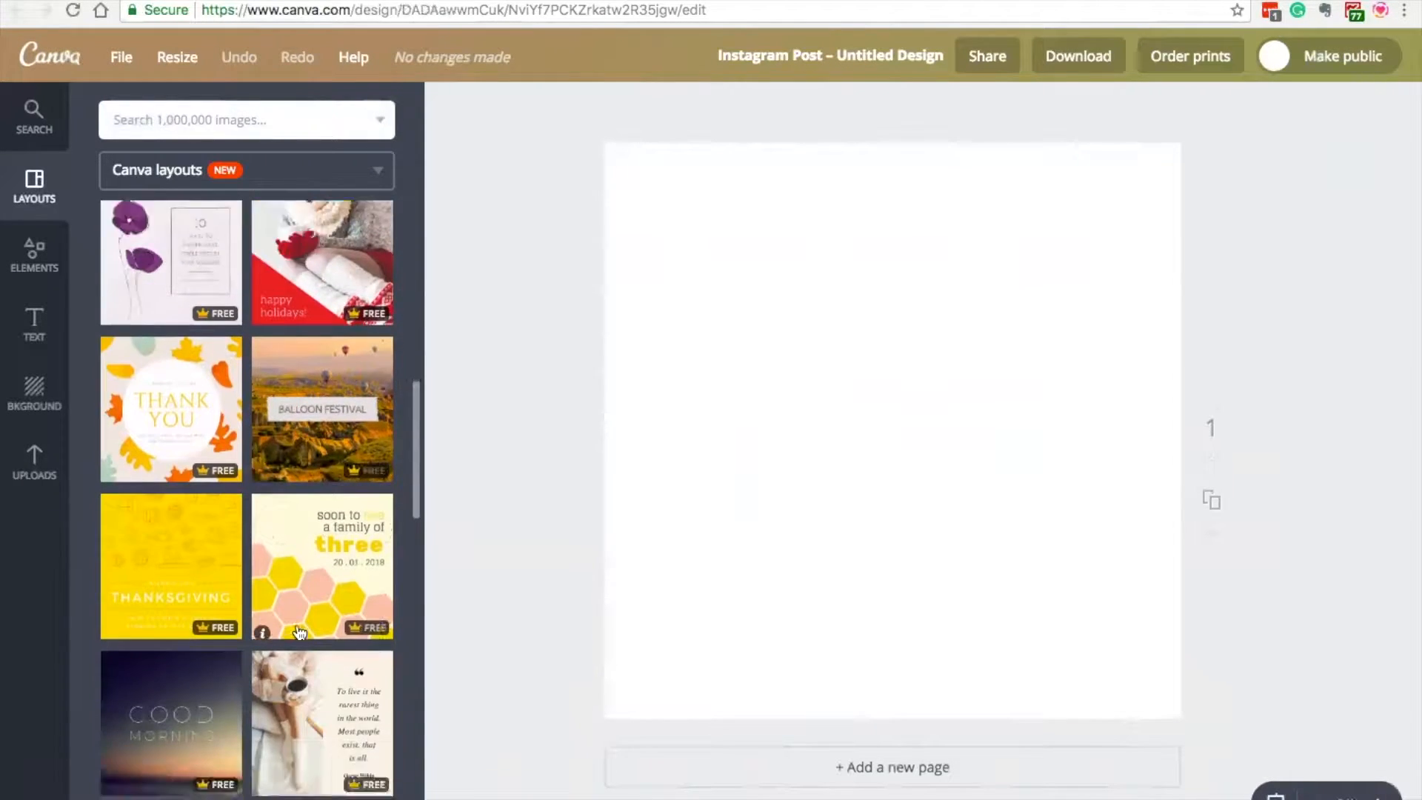
scroll(299, 632, "down", 5)
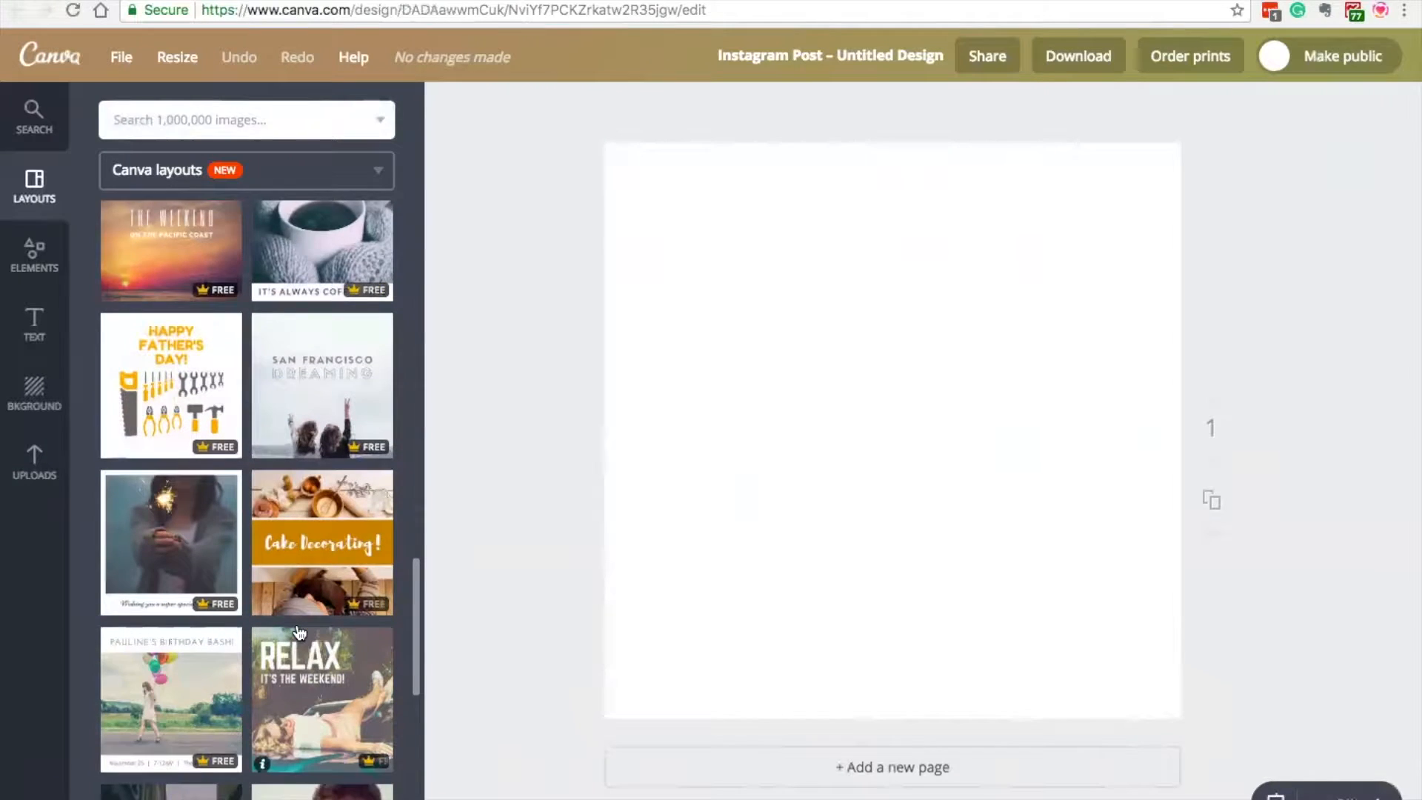
scroll(299, 631, "down", 5)
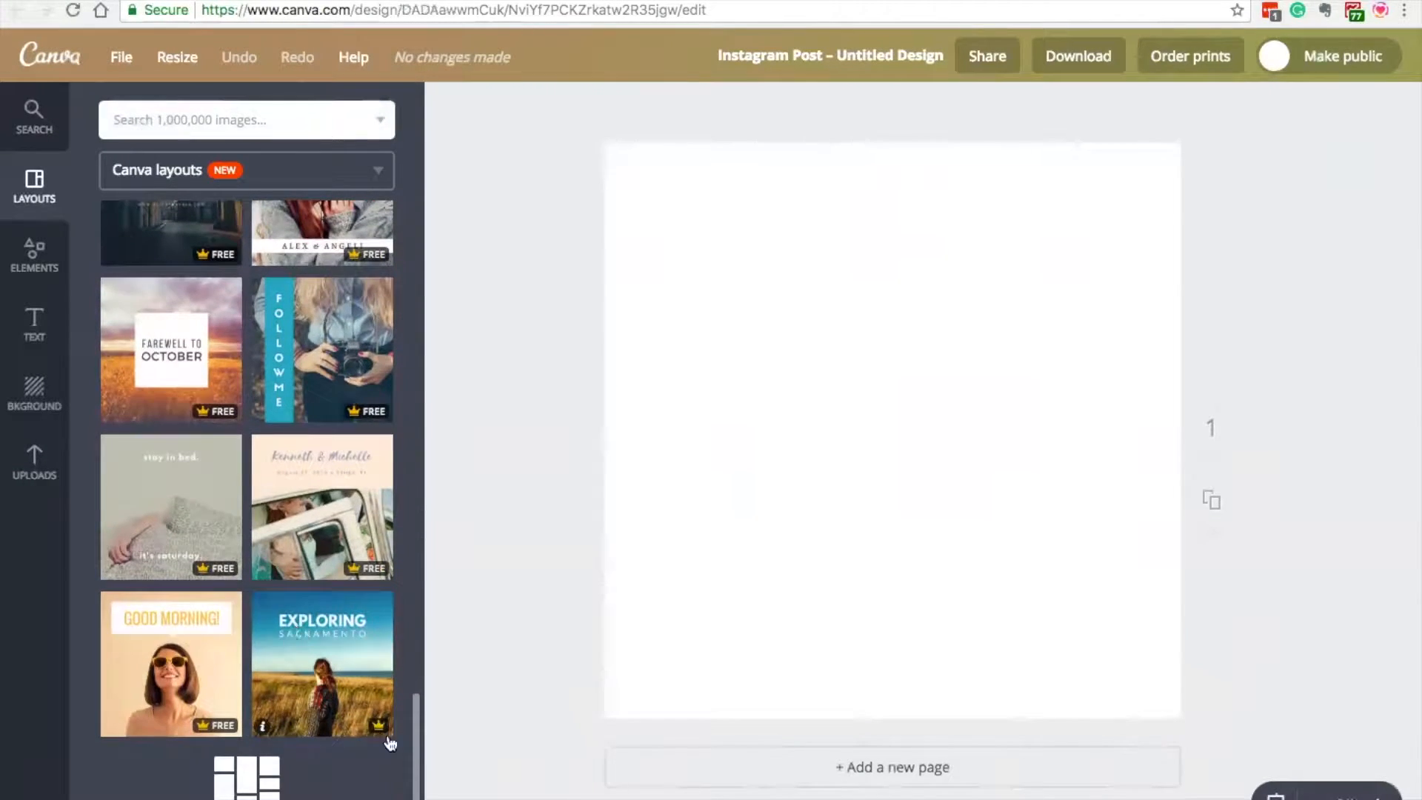
scroll(321, 726, "down", 12)
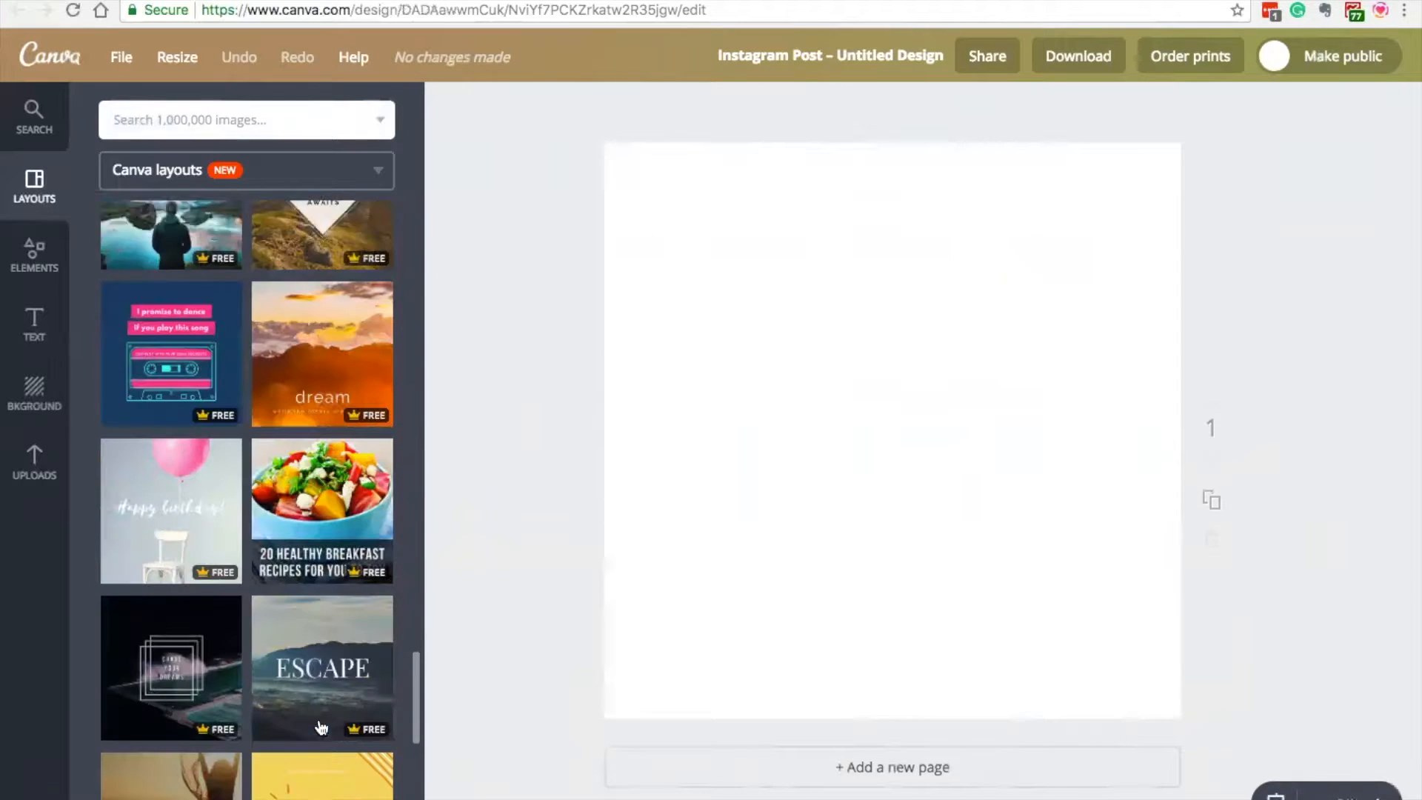
scroll(320, 727, "down", 8)
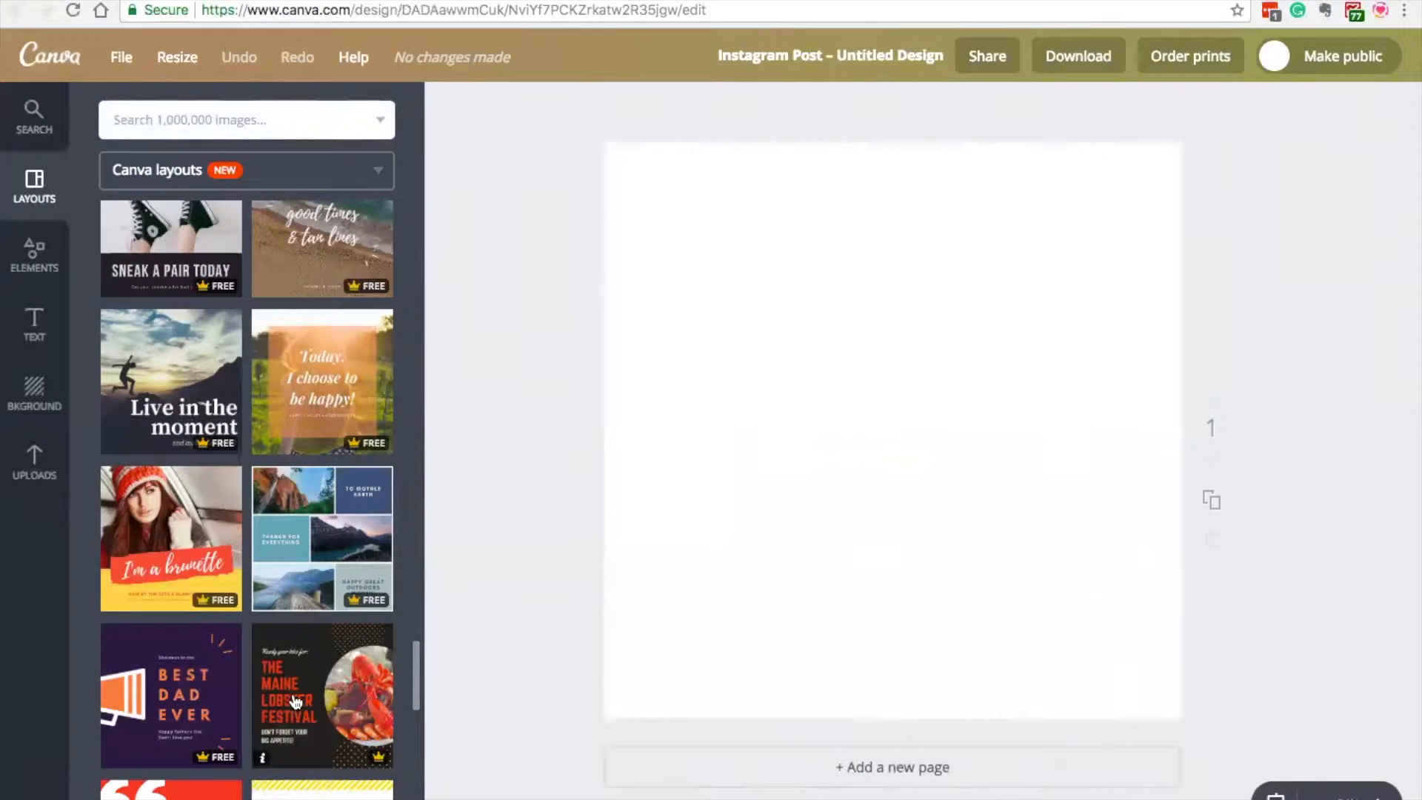
left_click(294, 702)
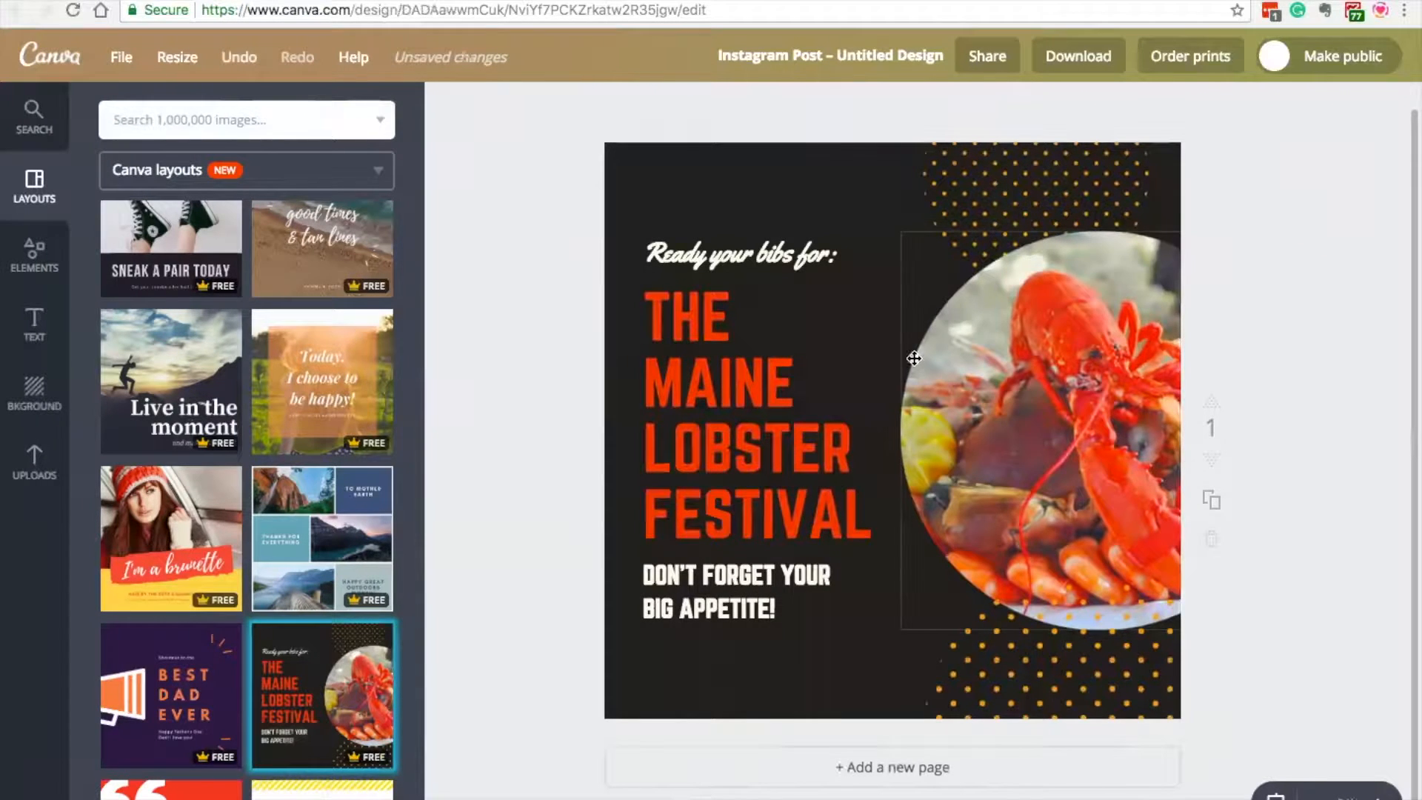
- Change the script line above the headline to read "Ready your websites for:"
left_click(695, 254)
left_click(694, 255)
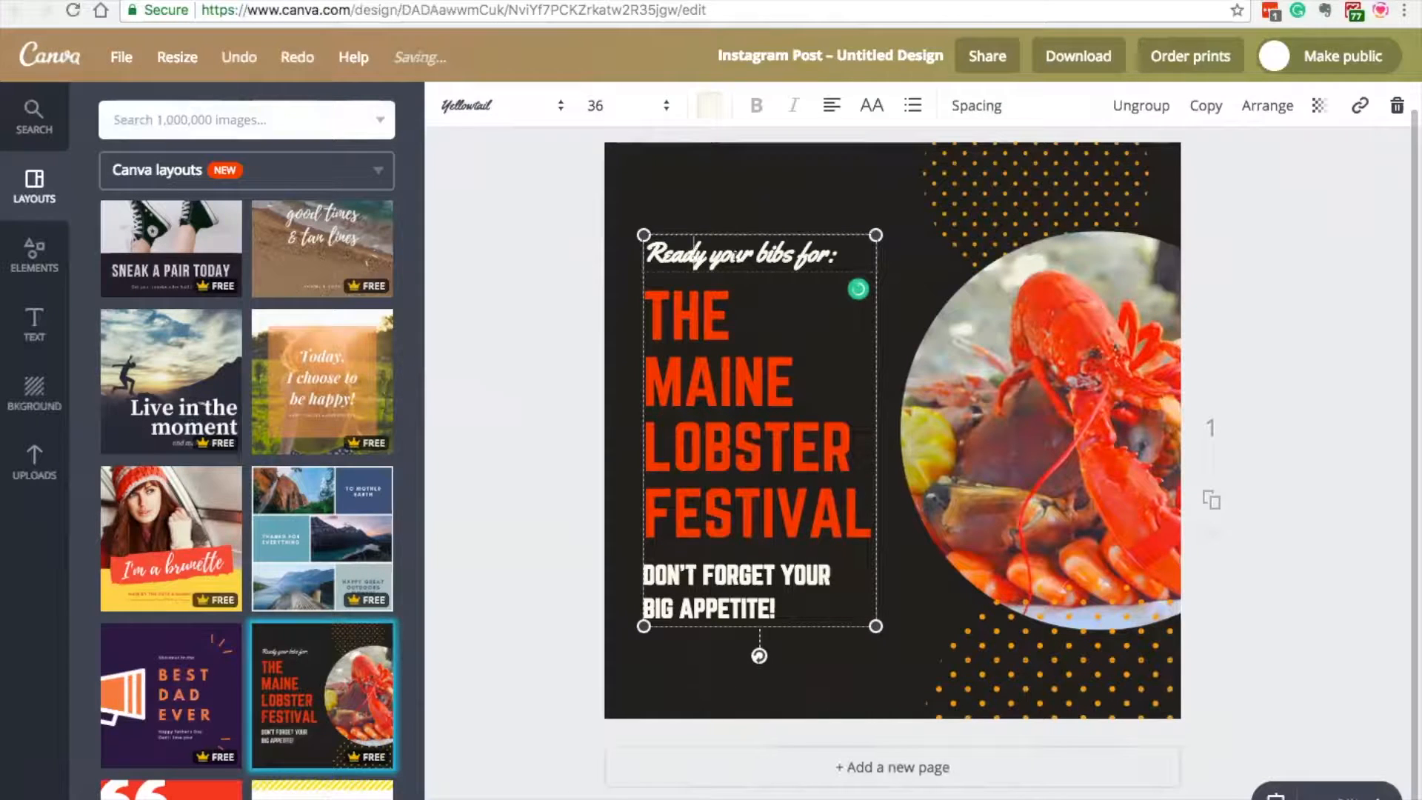
double_click(767, 259)
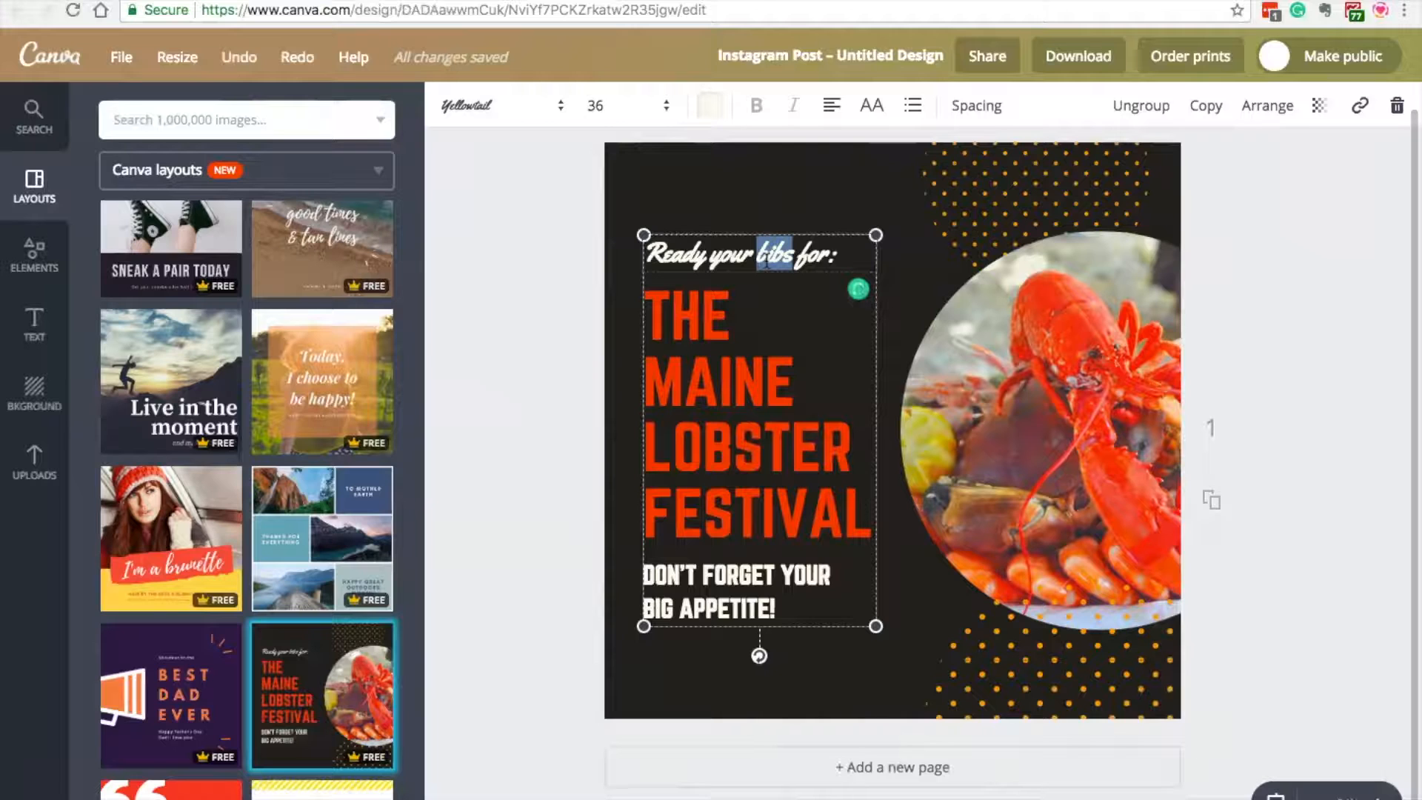
type("websites")
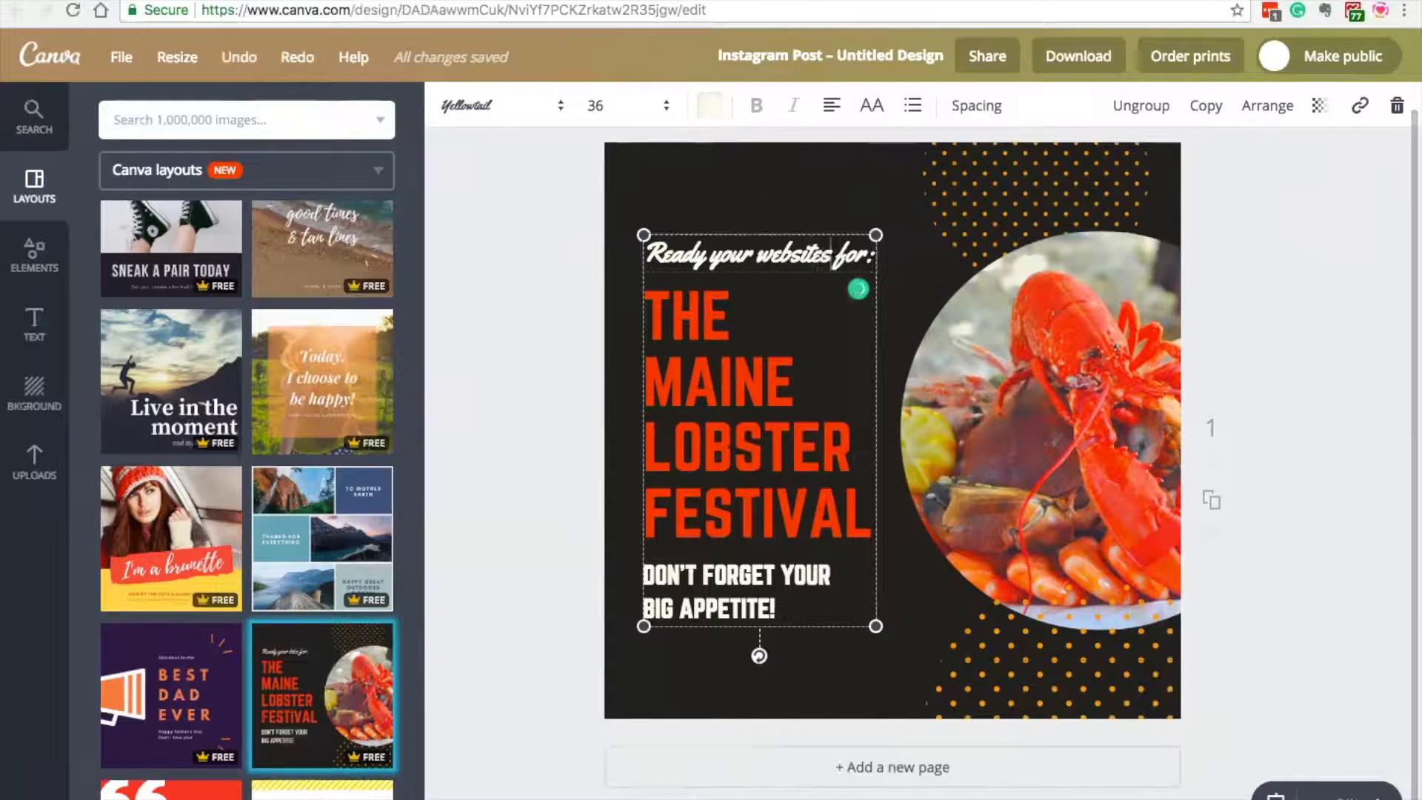
- Replace the large red headline text with "THE FALL WEBSITE CLEAN UP"
double_click(734, 368)
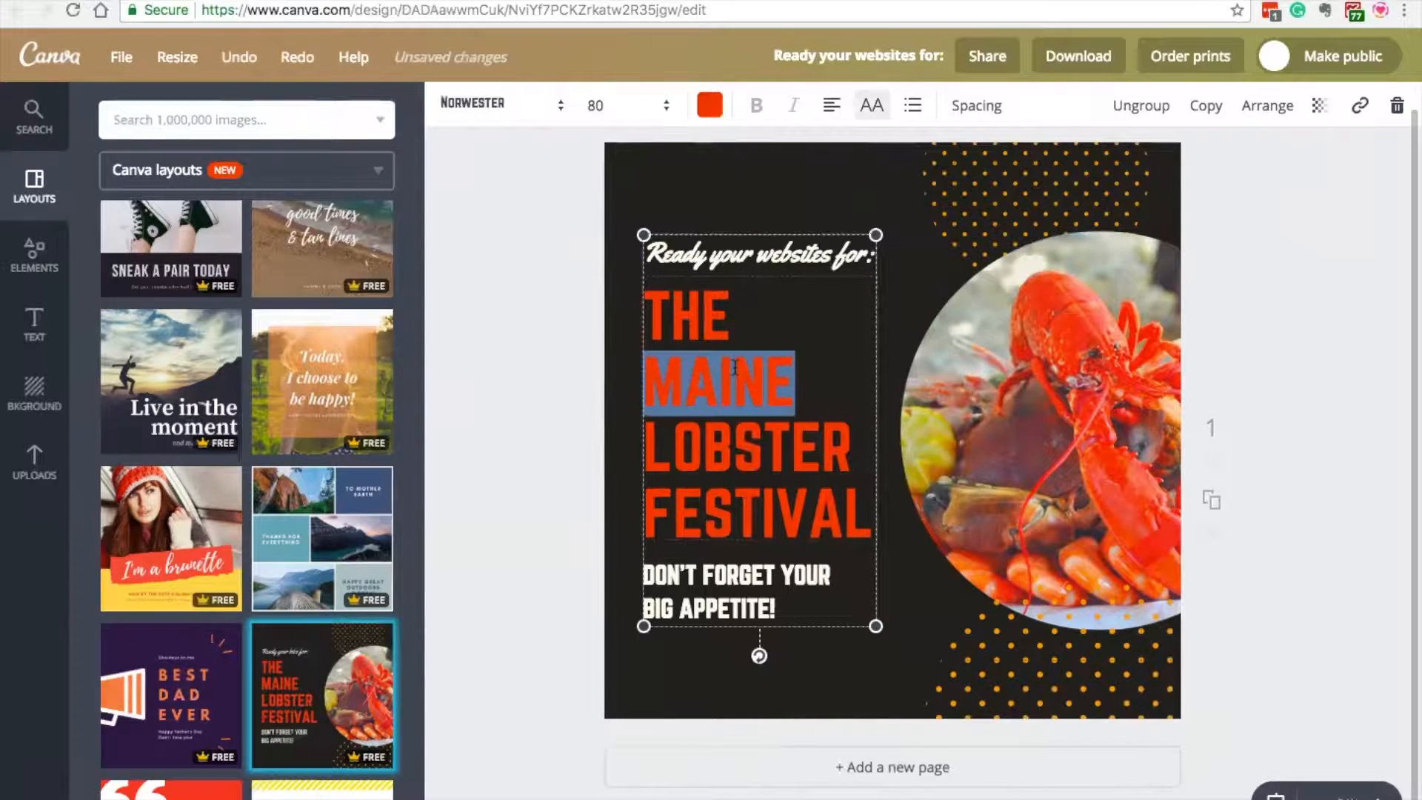
triple_click(734, 369)
type("T")
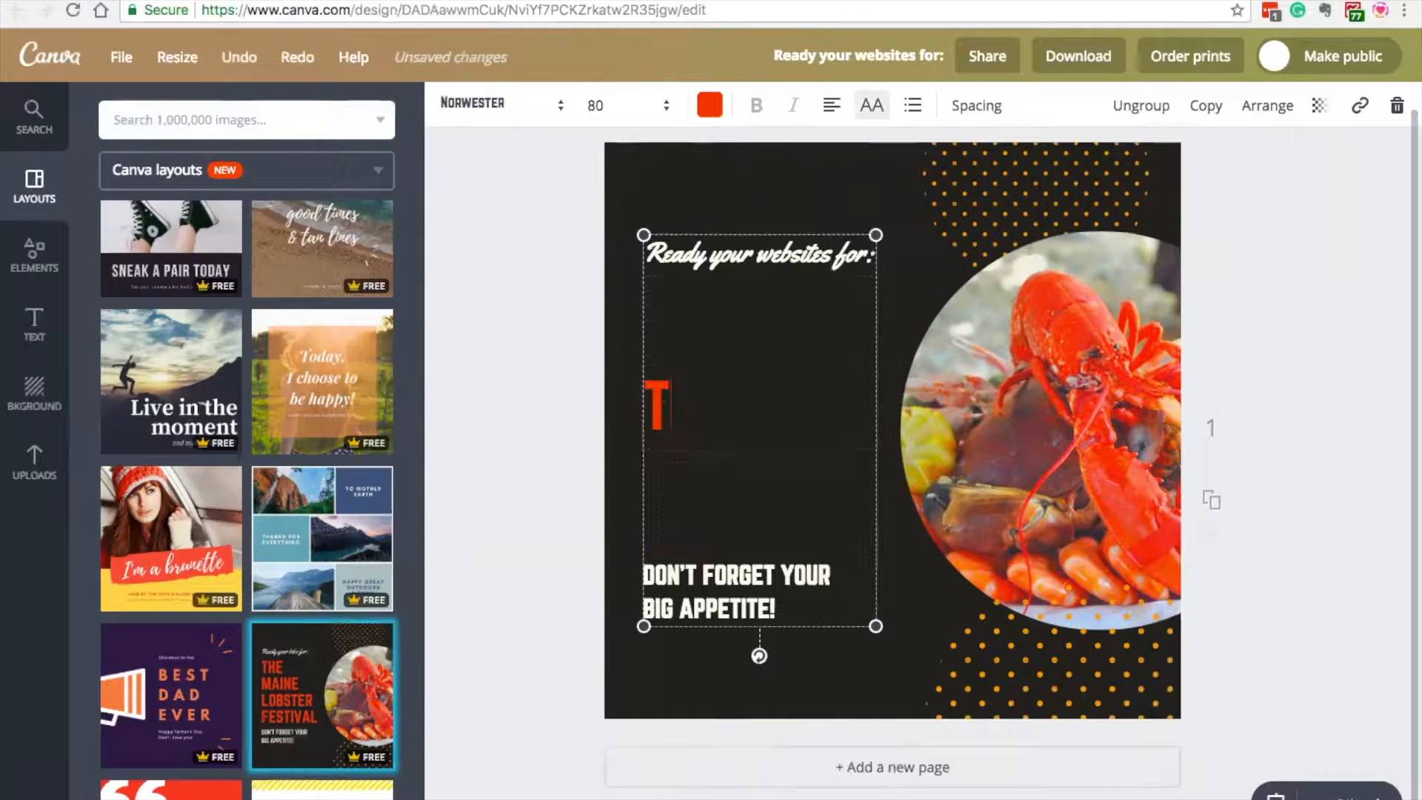
type("HE FALL")
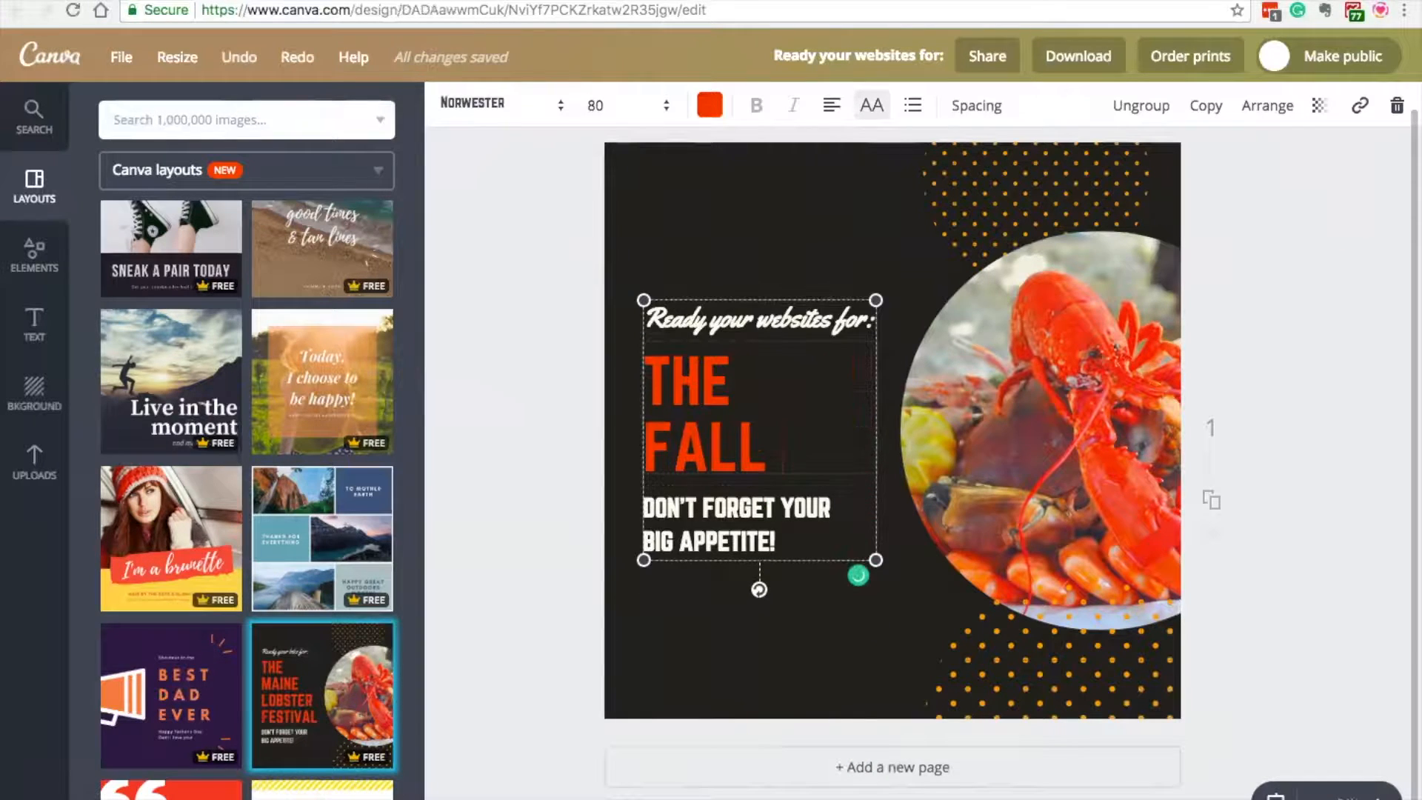
type(" WESBITE")
key("BackSpace")
key("BackSpace")
key("BackSpace")
key("BackSpace")
key("BackSpace")
type("BSITE")
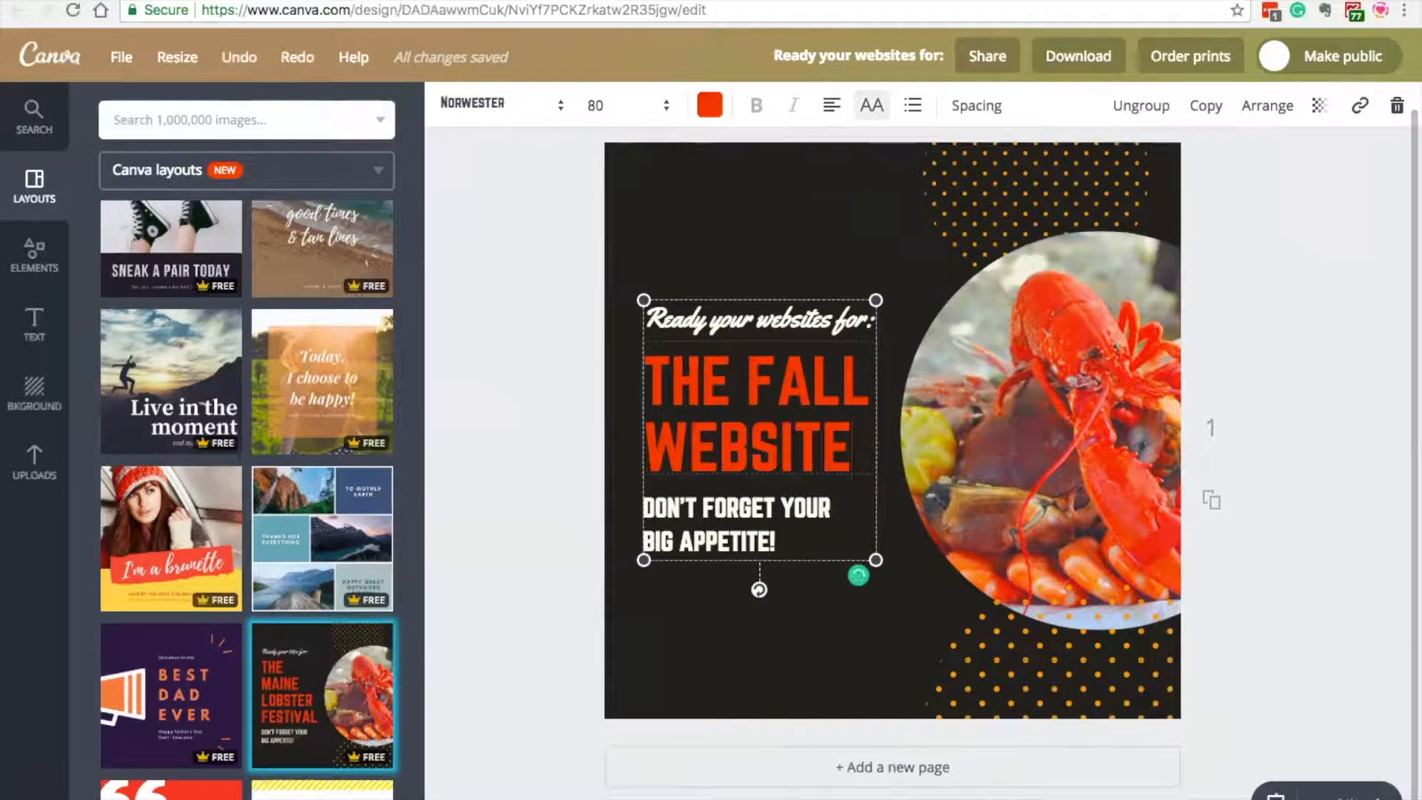
type(" CLEANU")
key("BackSpace")
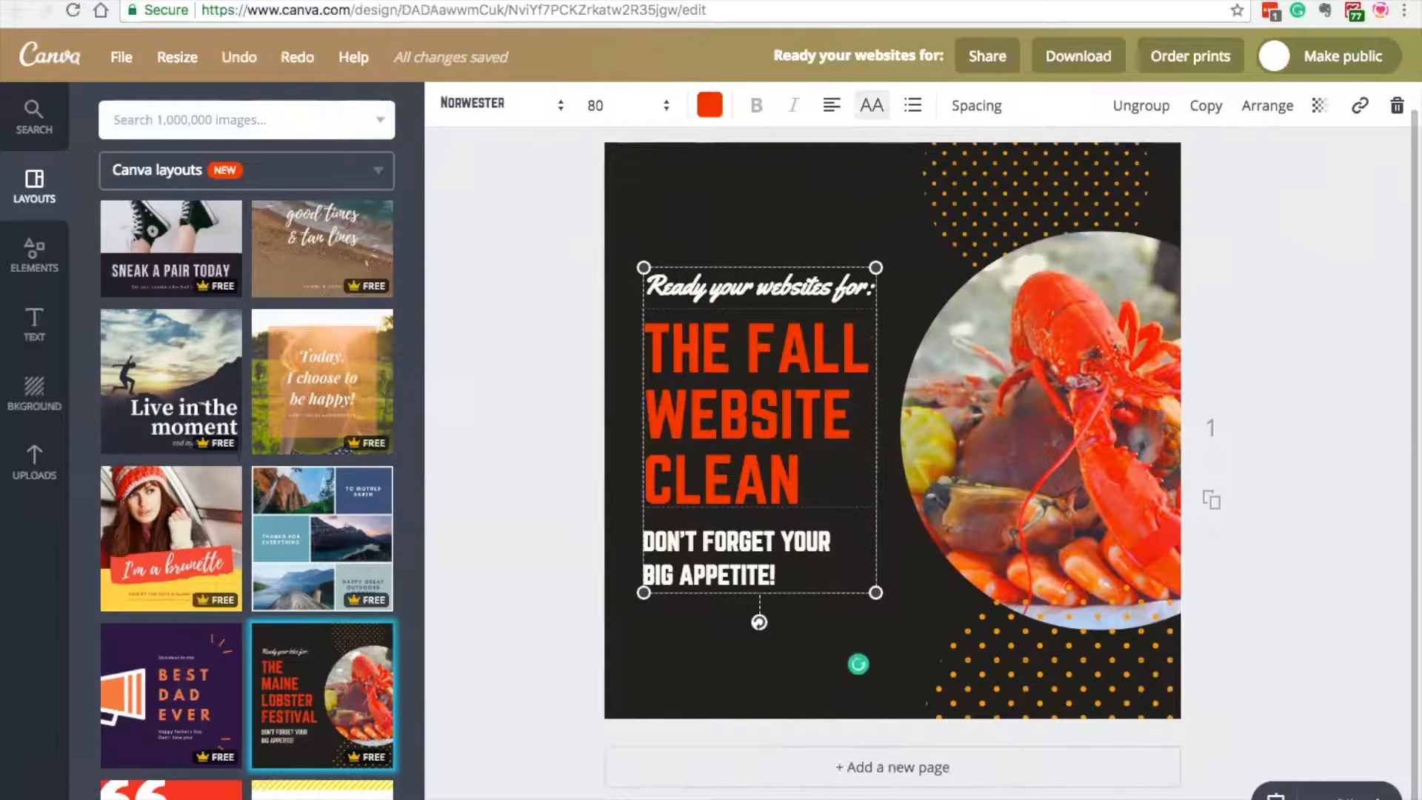
type("UP")
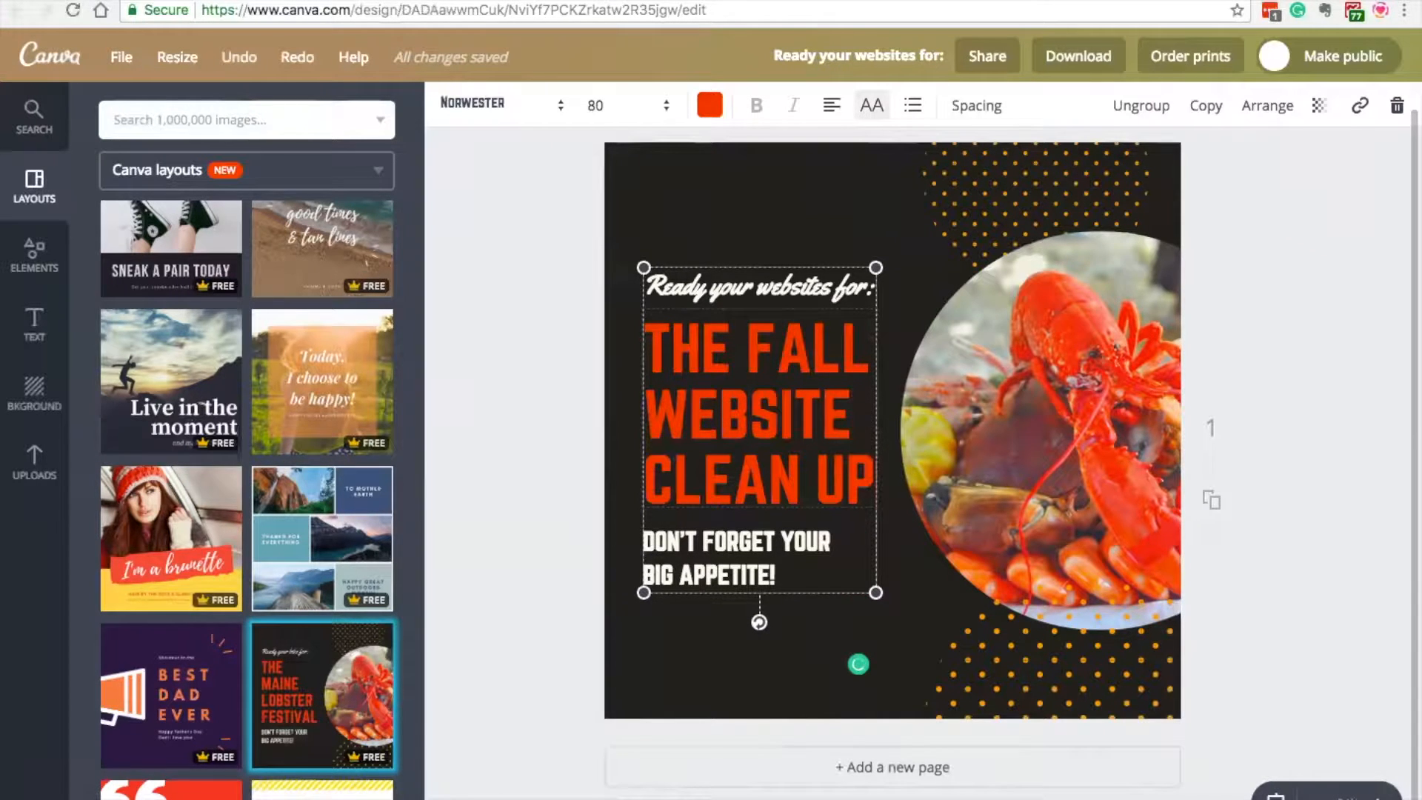
- Edit the white line below the headline to read "DON'T FORGET YOUR SALES FUNNELS!"
double_click(711, 564)
key("BackSpace")
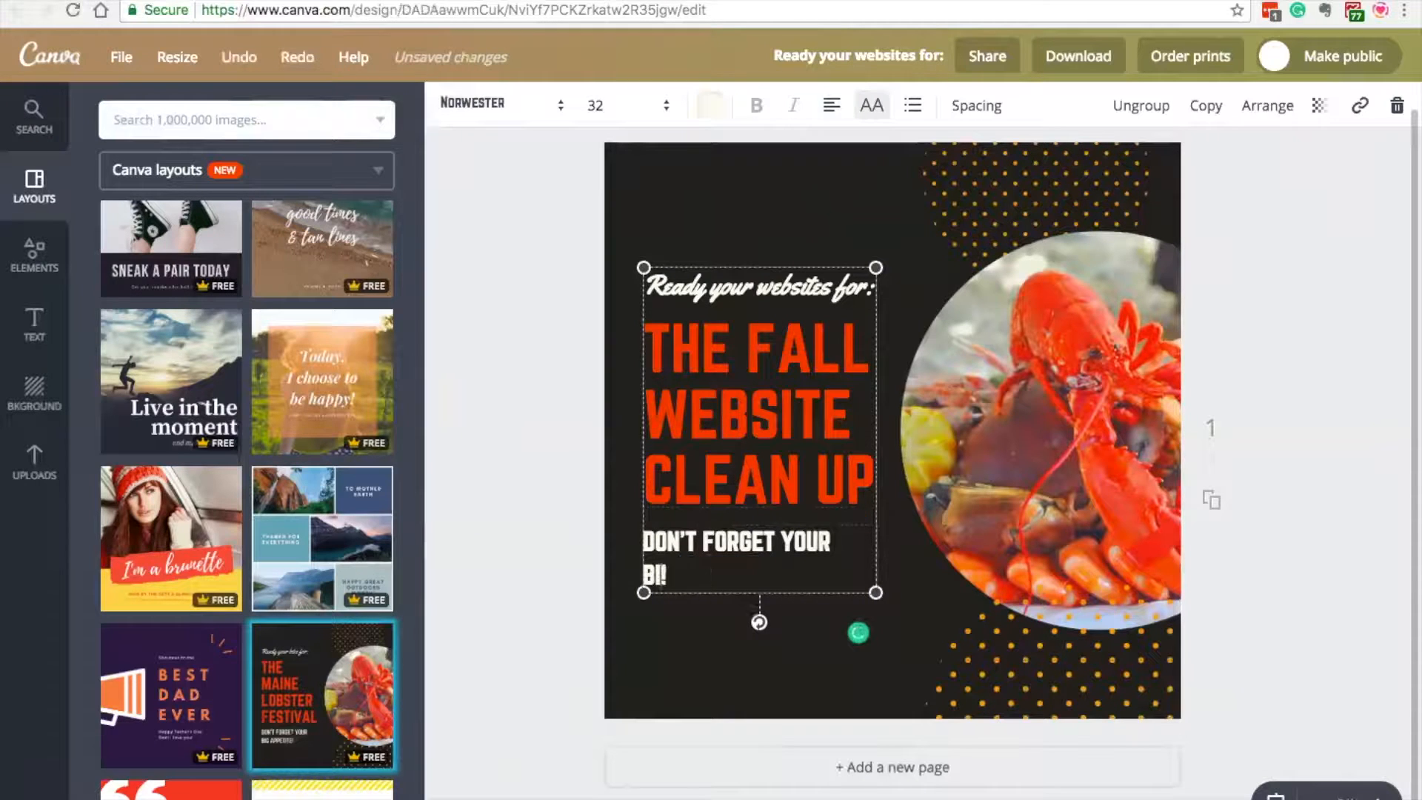
key("BackSpace")
type("SALES FUNNELS")
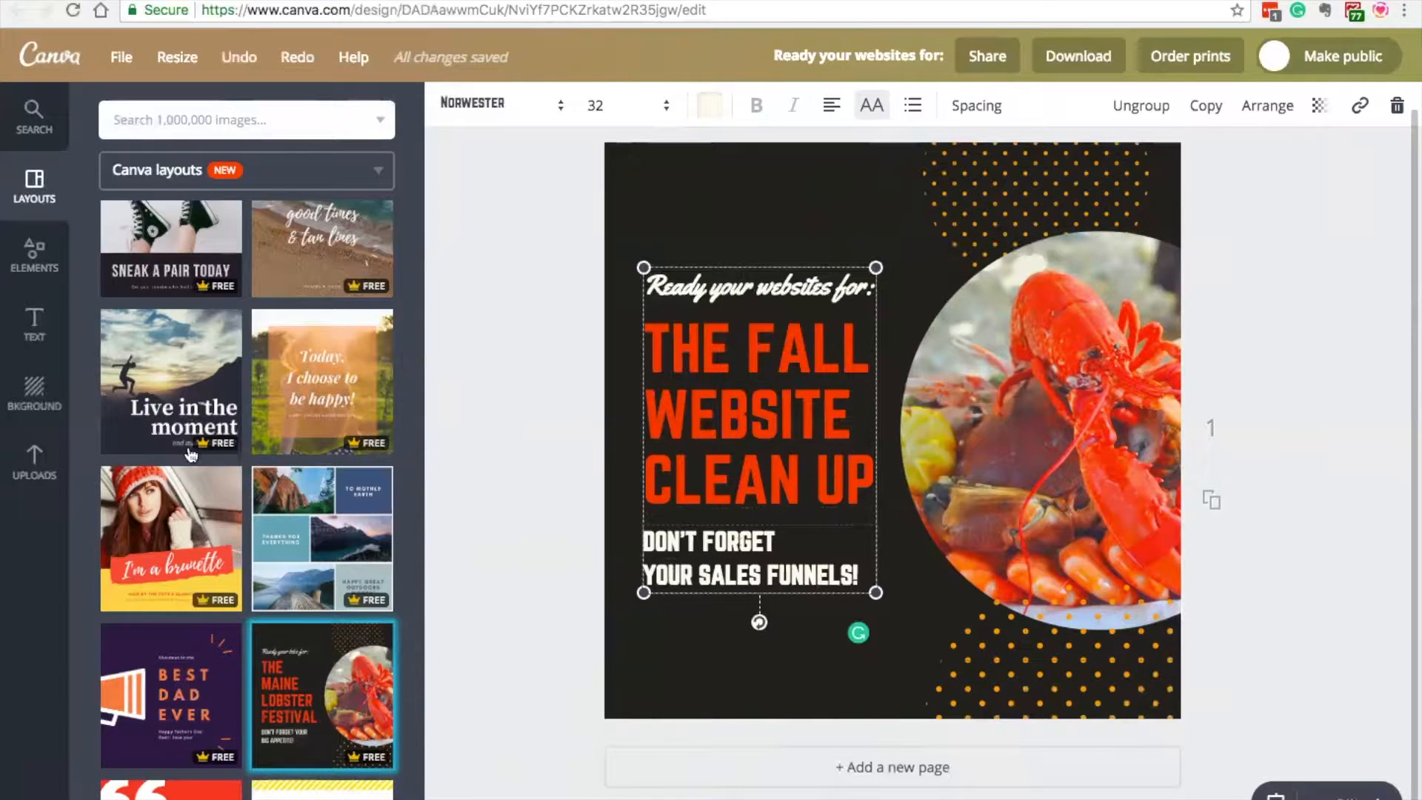
- Replace the lobster photo in the circular frame with the uploaded photo of a laptop on a wooden desk
left_click(30, 459)
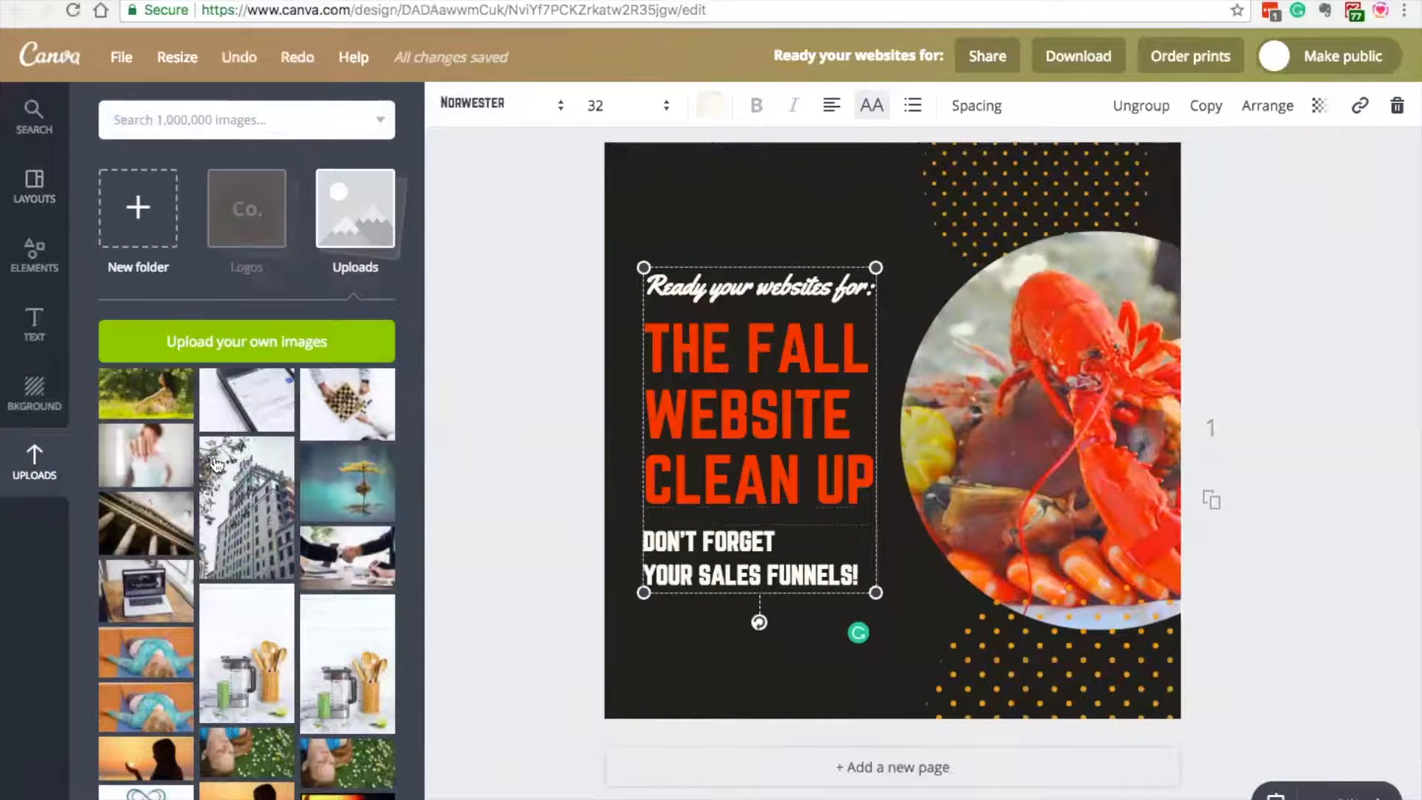
left_click_drag(145, 601, 1041, 471)
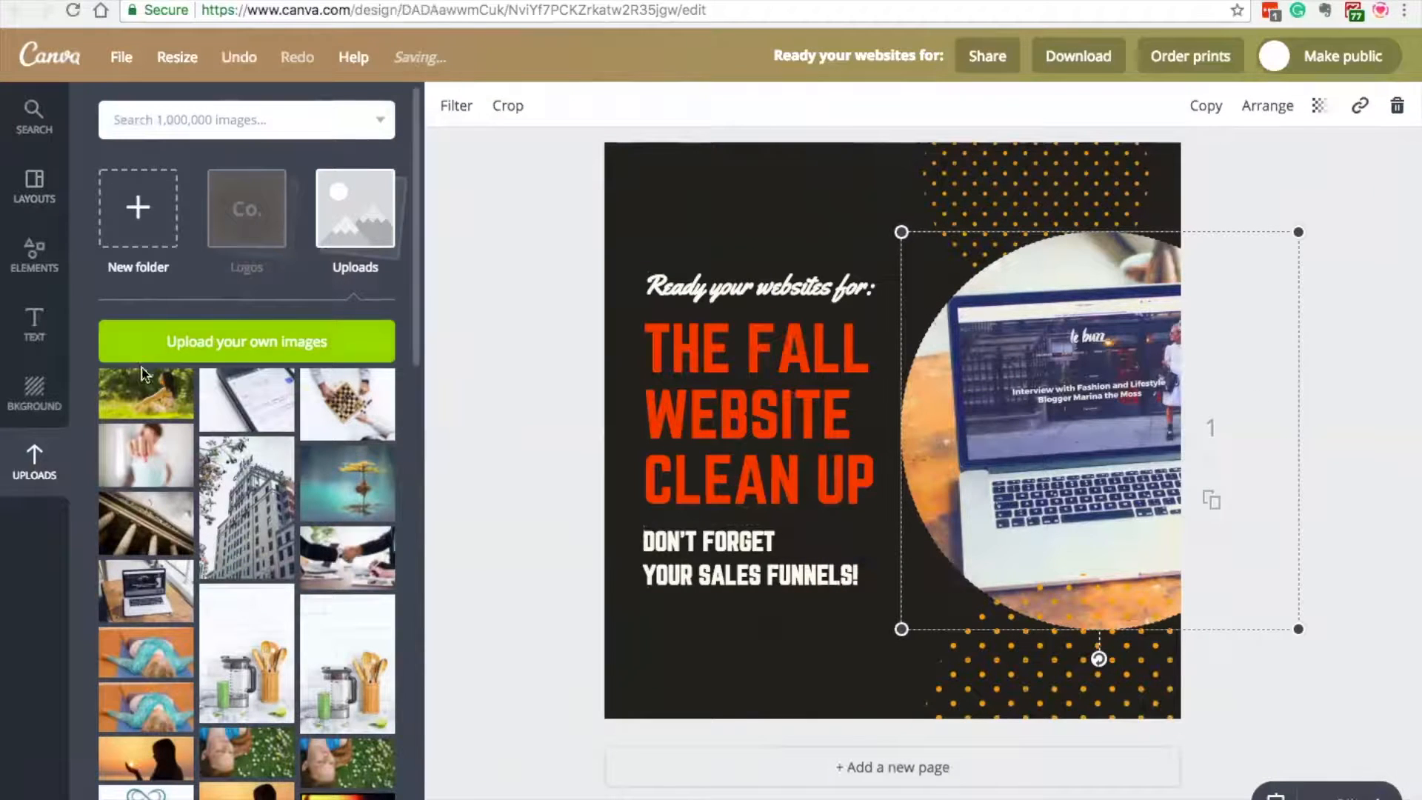
scroll(263, 782, "down", 10)
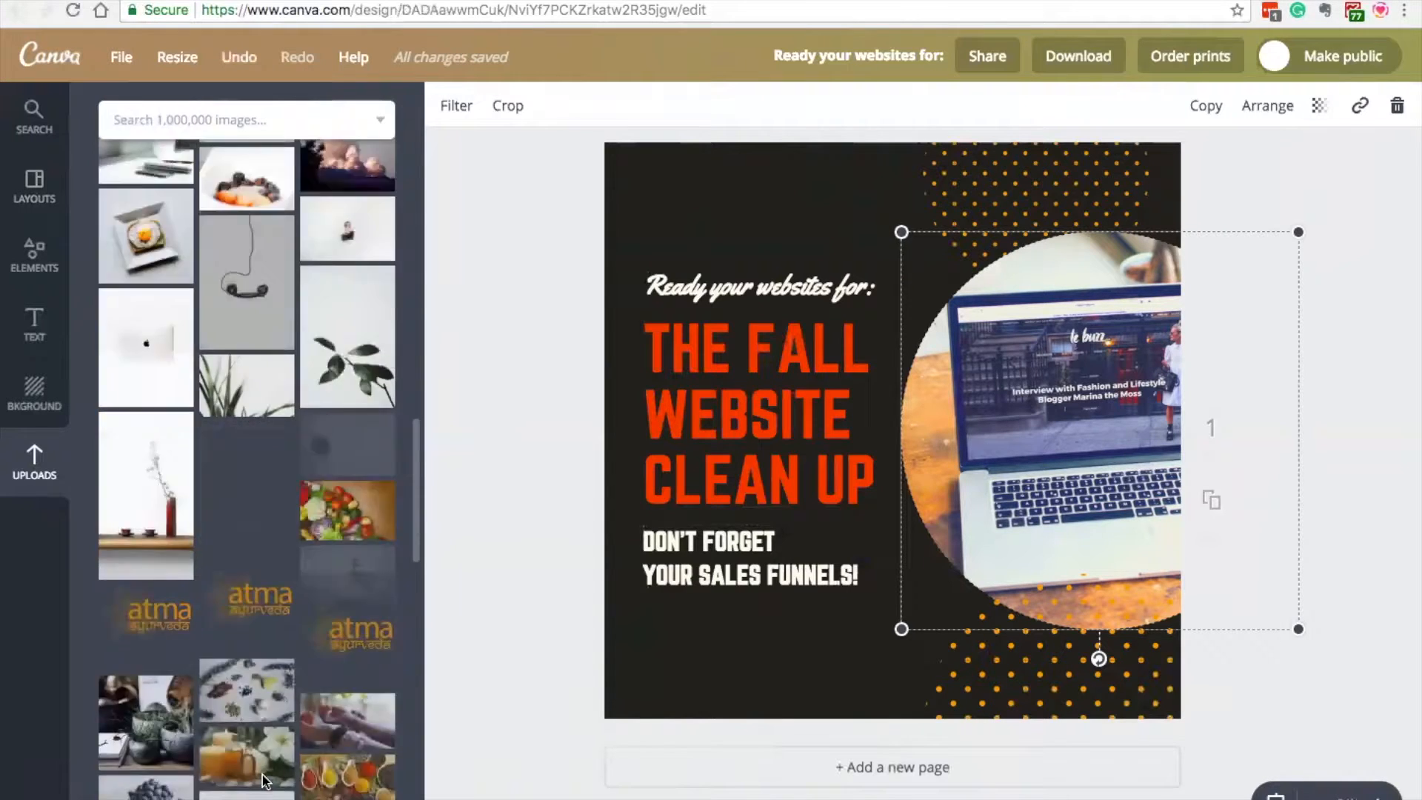
left_click(896, 437)
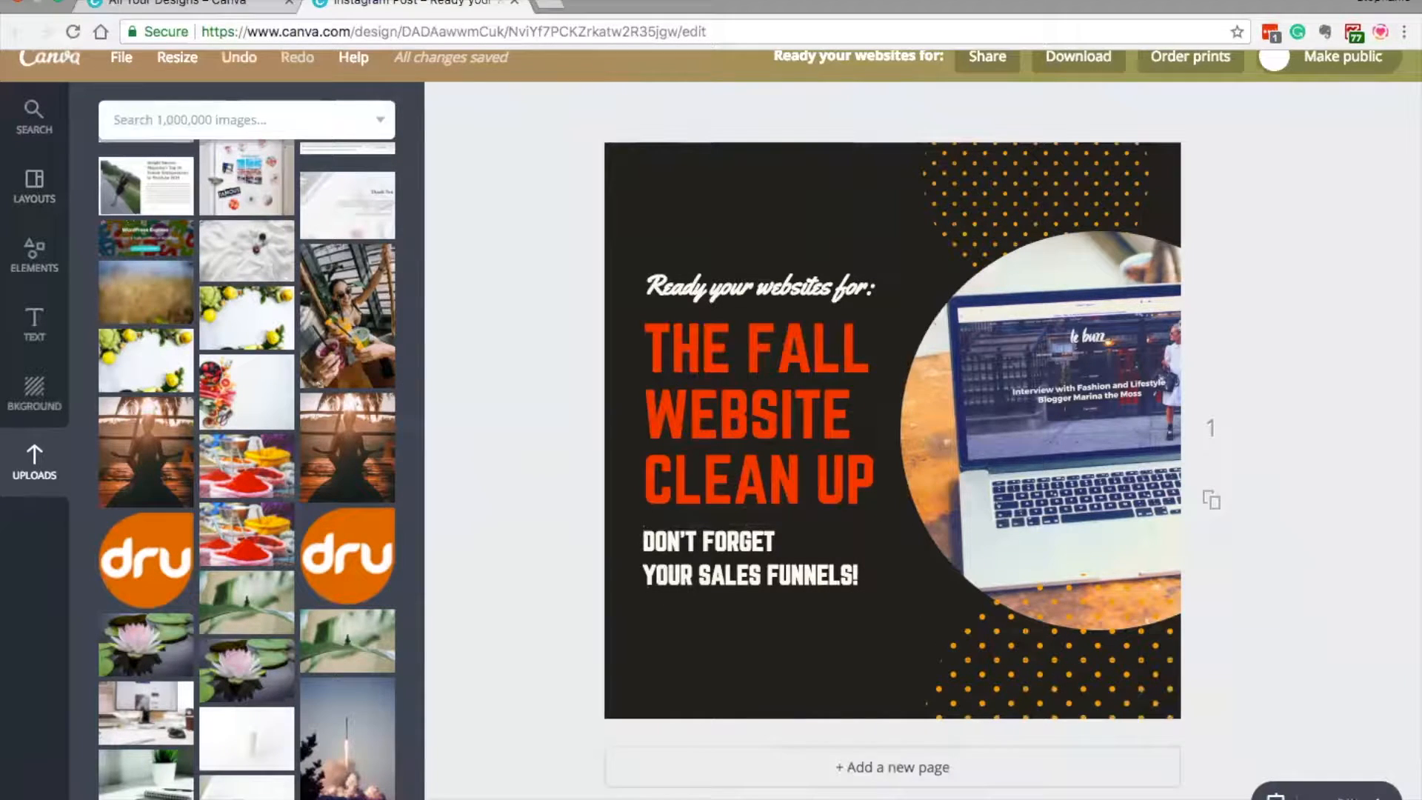
- Return to the design type overview and create a new A4 Document design
left_click(192, 3)
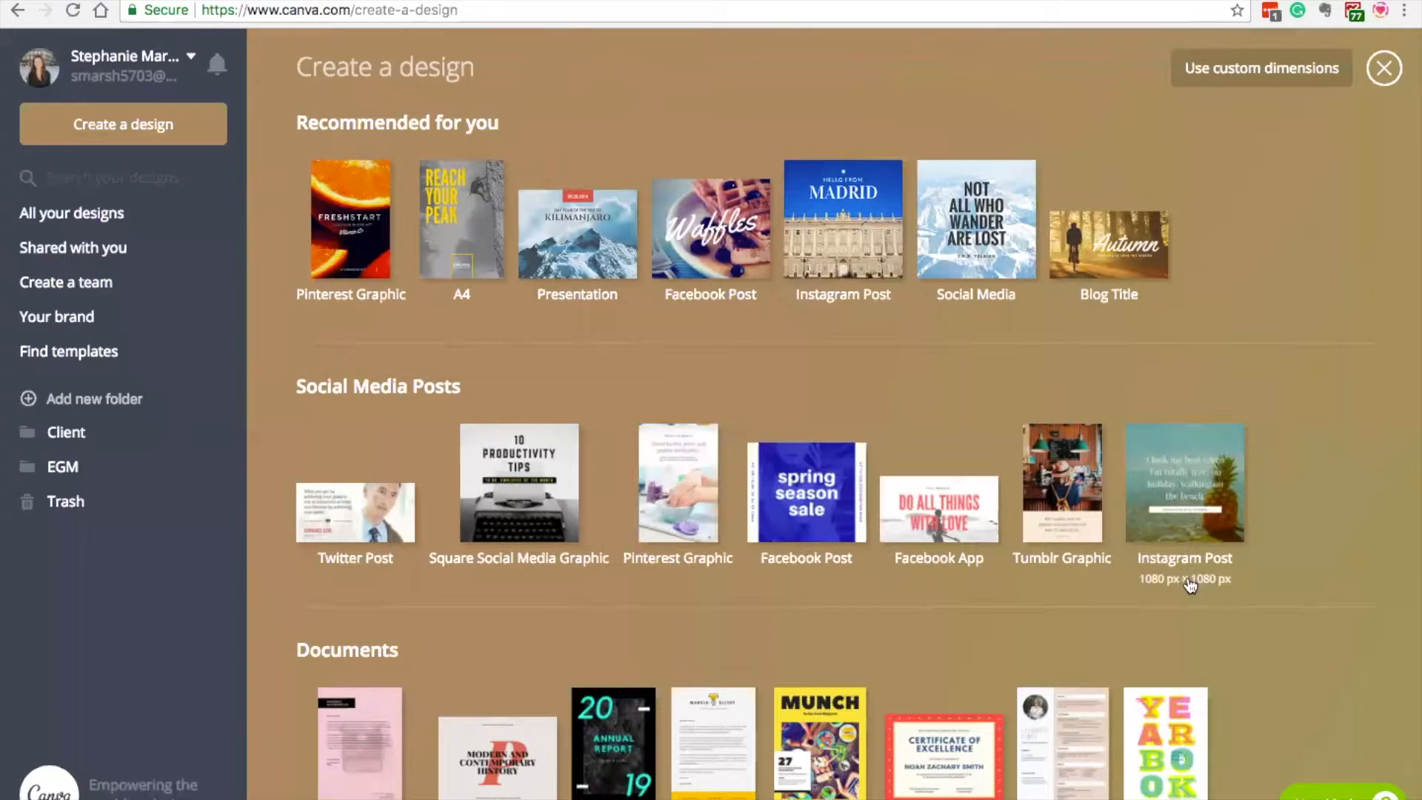
scroll(1207, 644, "down", 5)
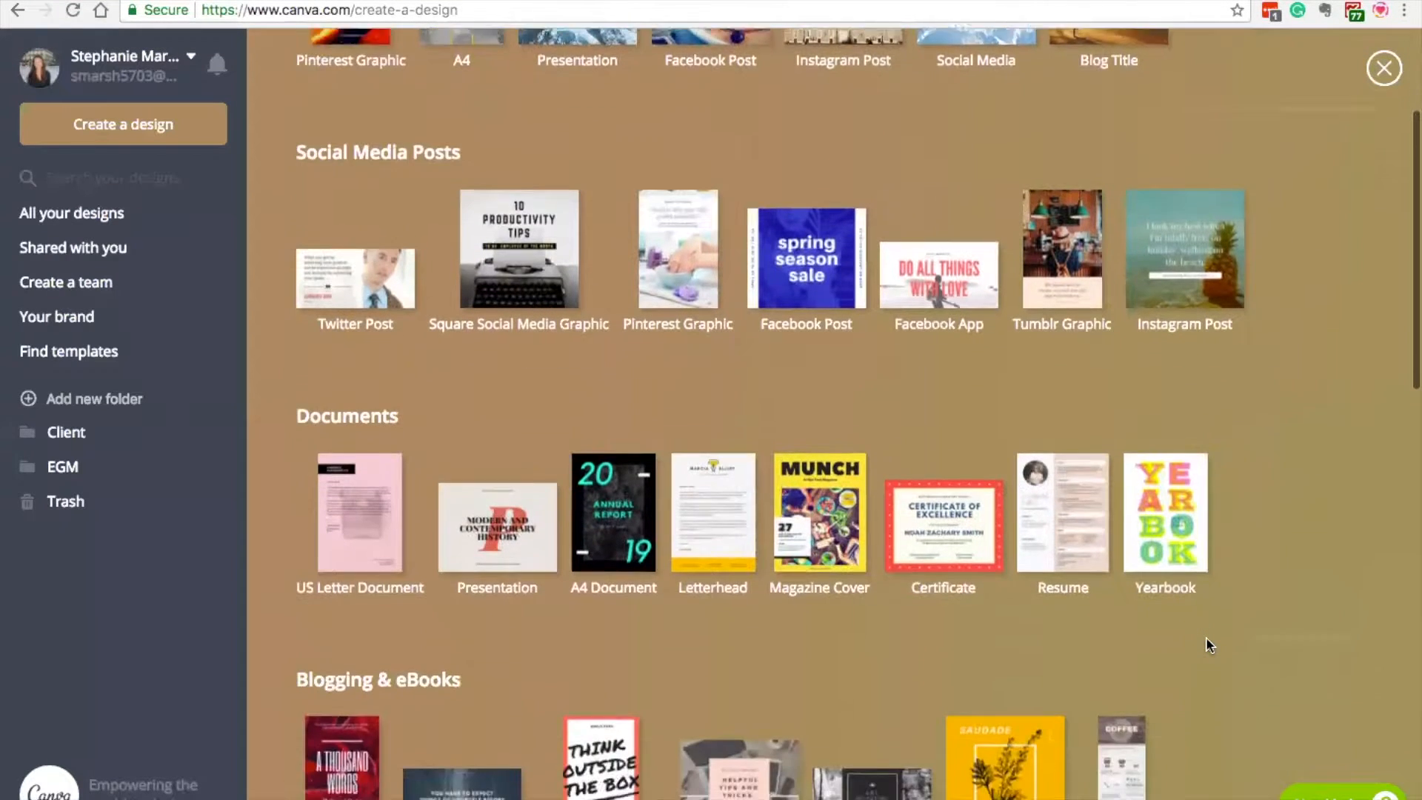
scroll(1207, 644, "down", 2)
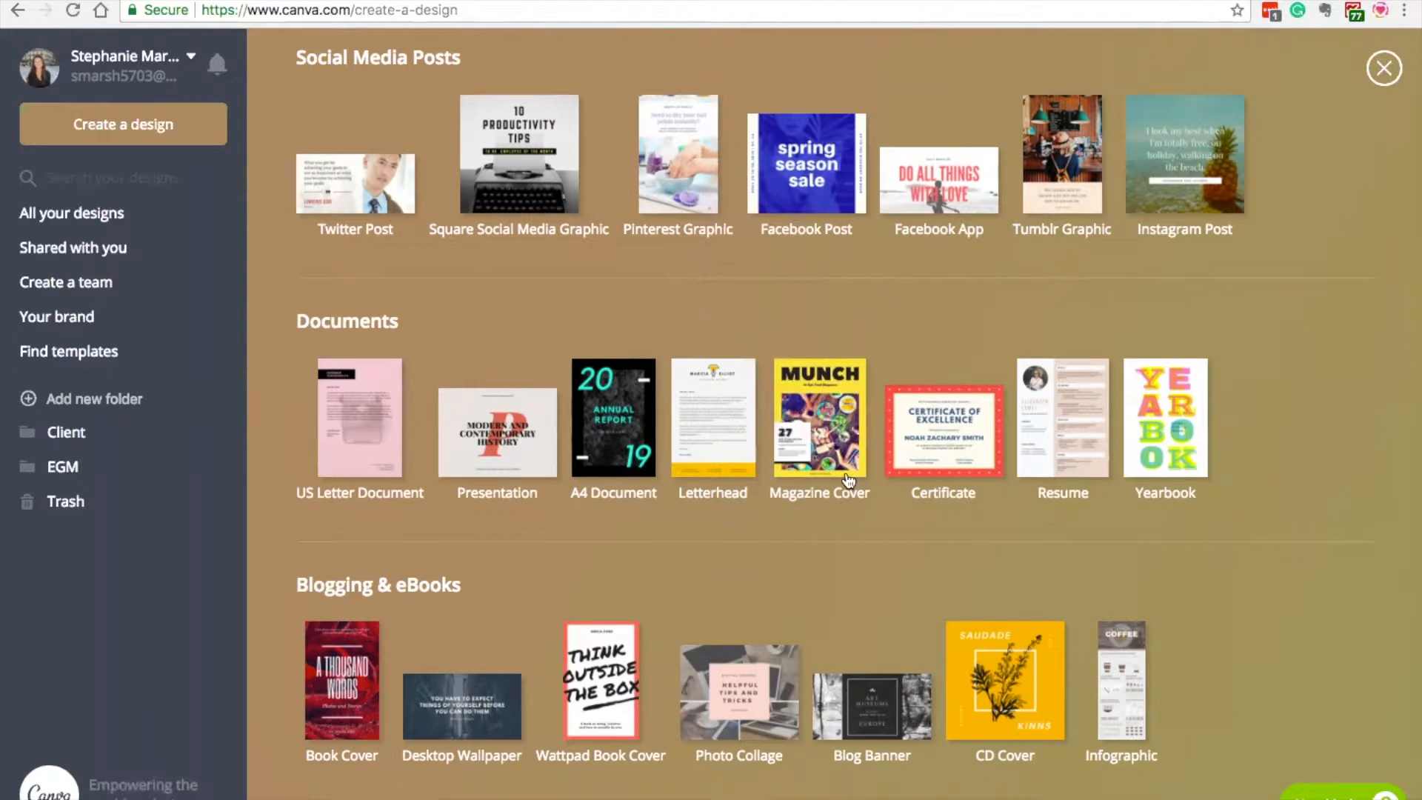
left_click(605, 441)
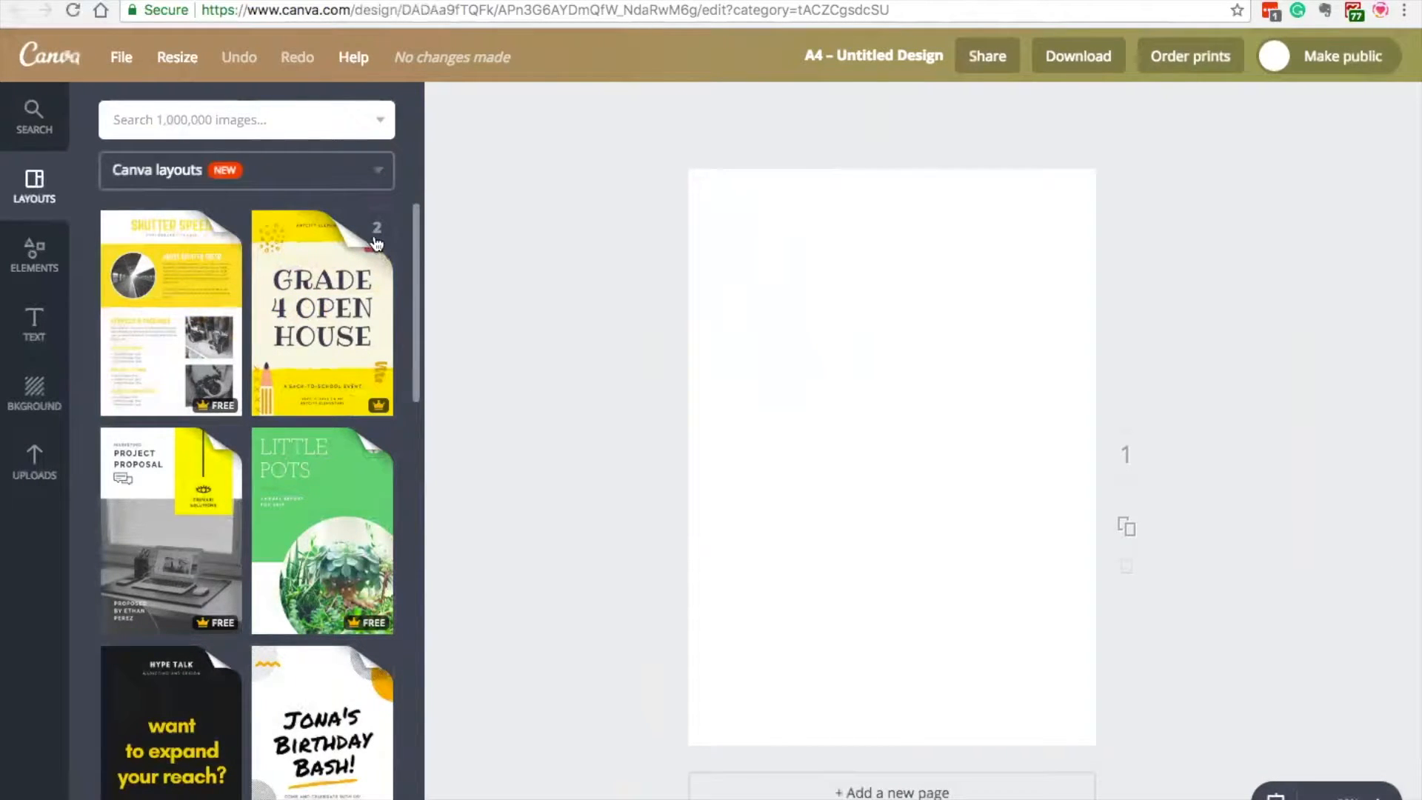
- Expand the two-page "Grade 4 Open House" layout set and look through the other available A4 layouts
left_click(377, 243)
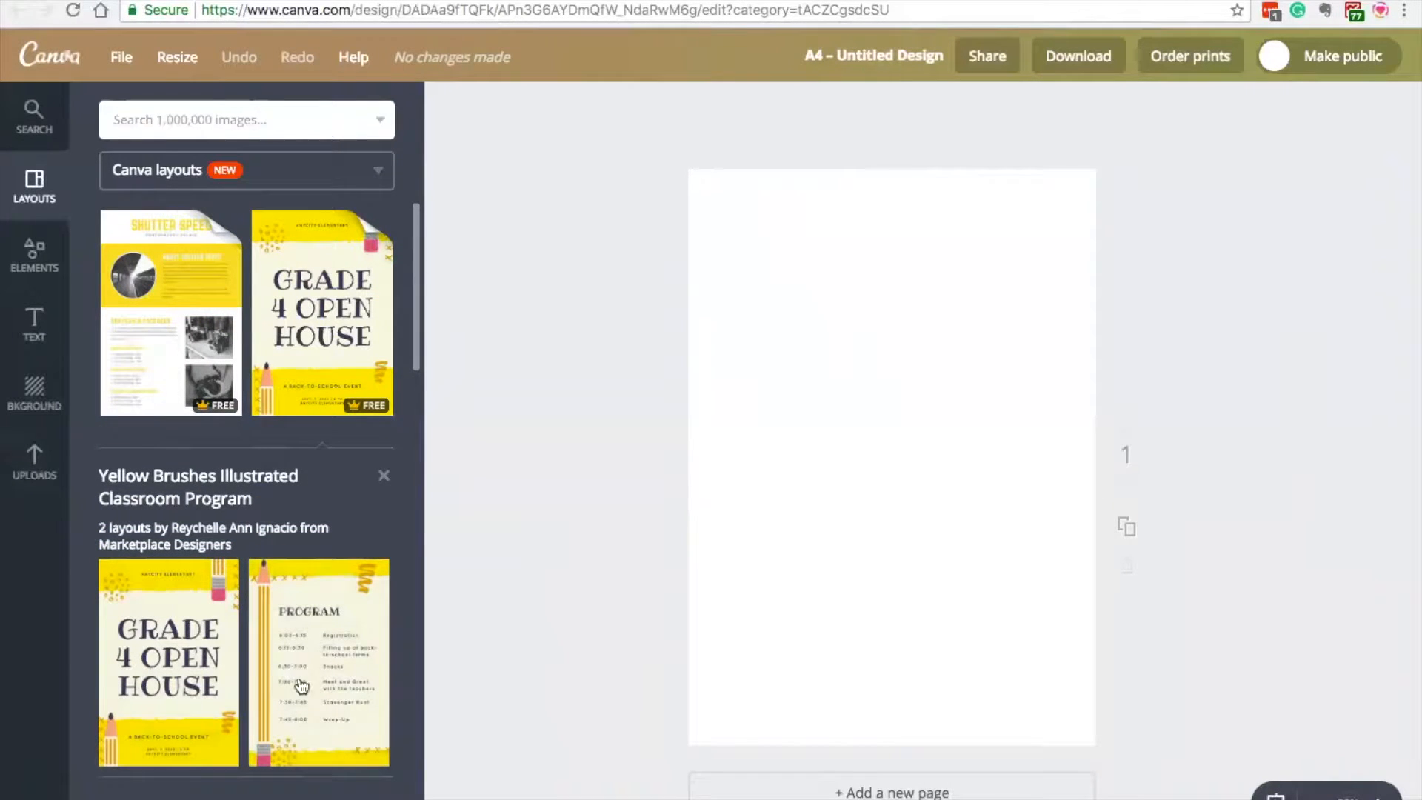
scroll(229, 241, "down", 10)
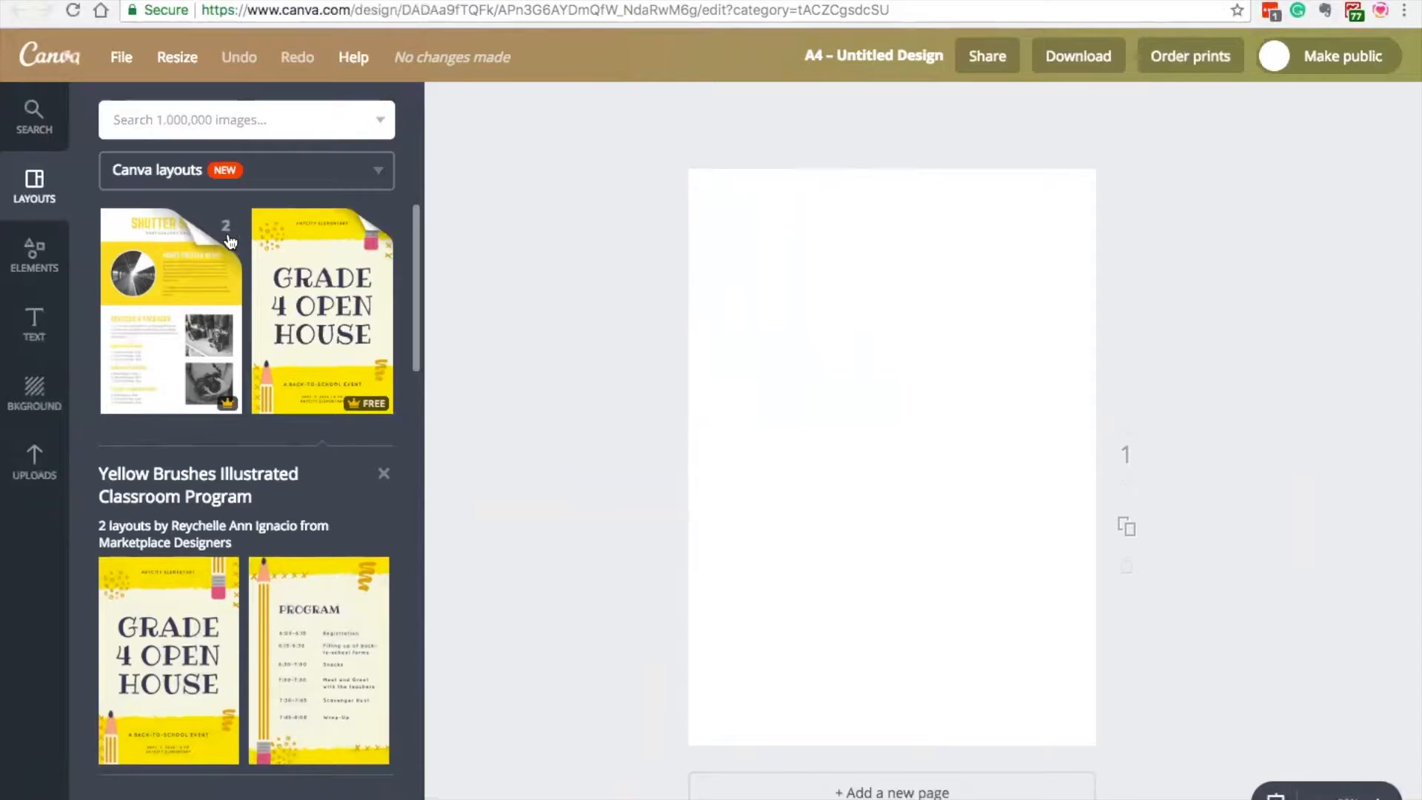
scroll(221, 511, "down", 1)
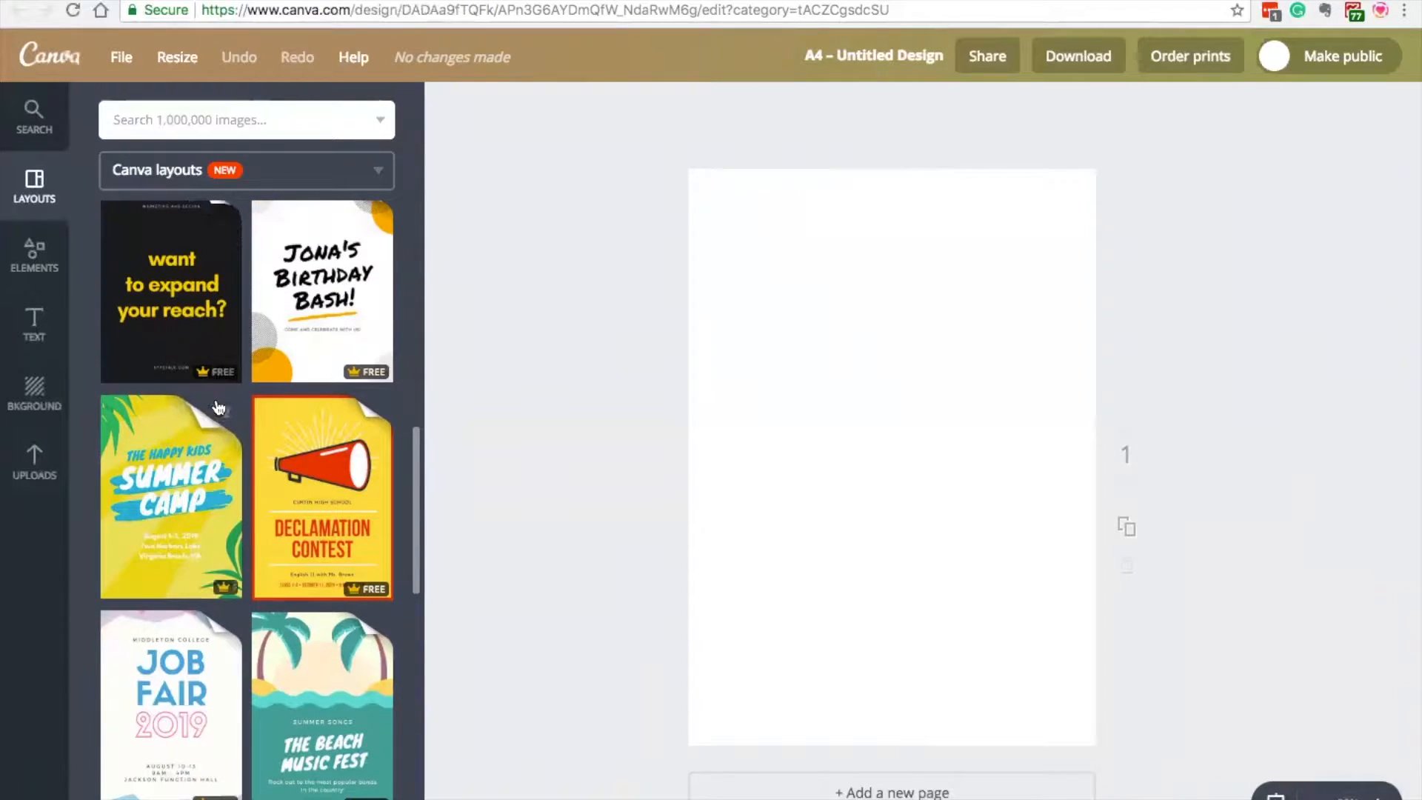
scroll(221, 519, "down", 6)
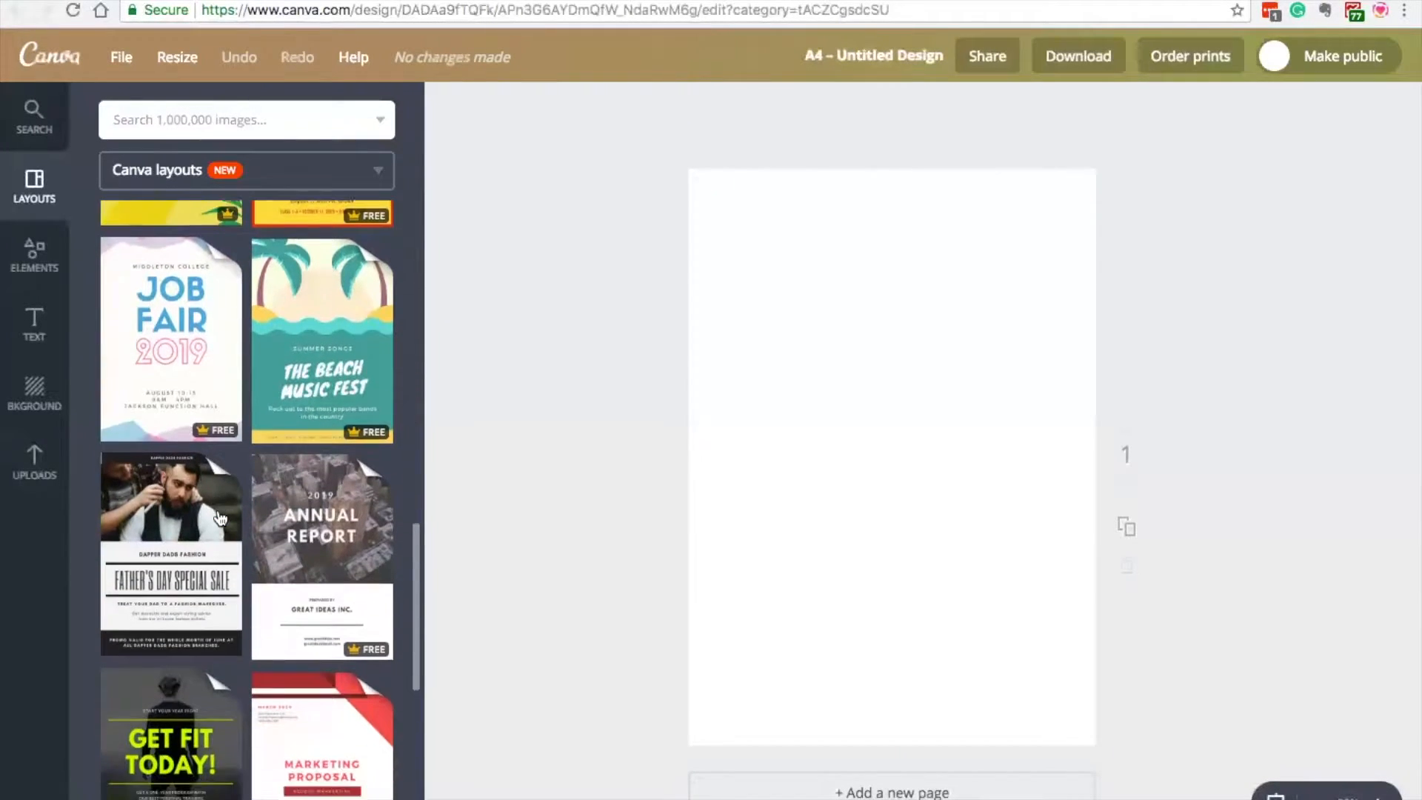
scroll(221, 518, "down", 2)
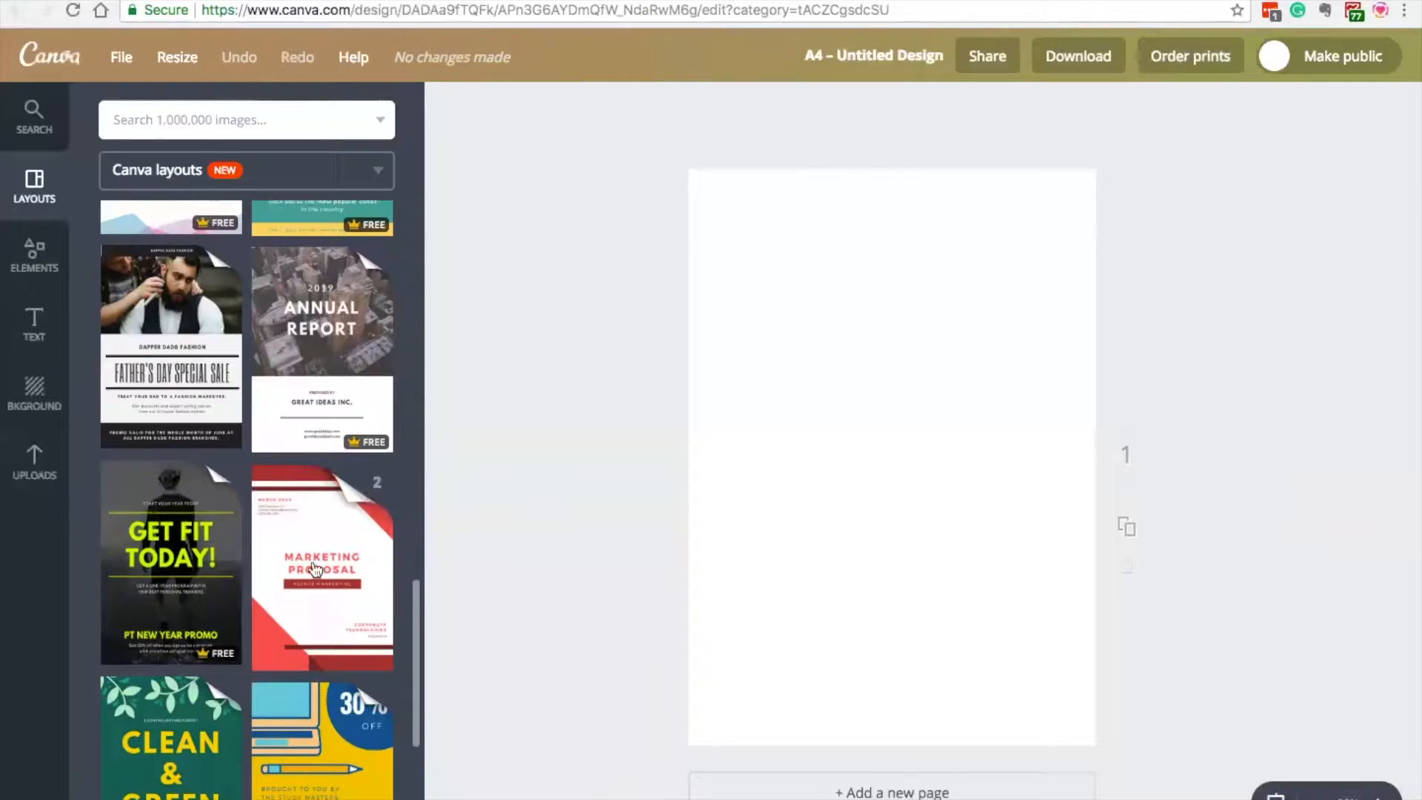
scroll(313, 567, "down", 2)
scroll(313, 567, "down", 3)
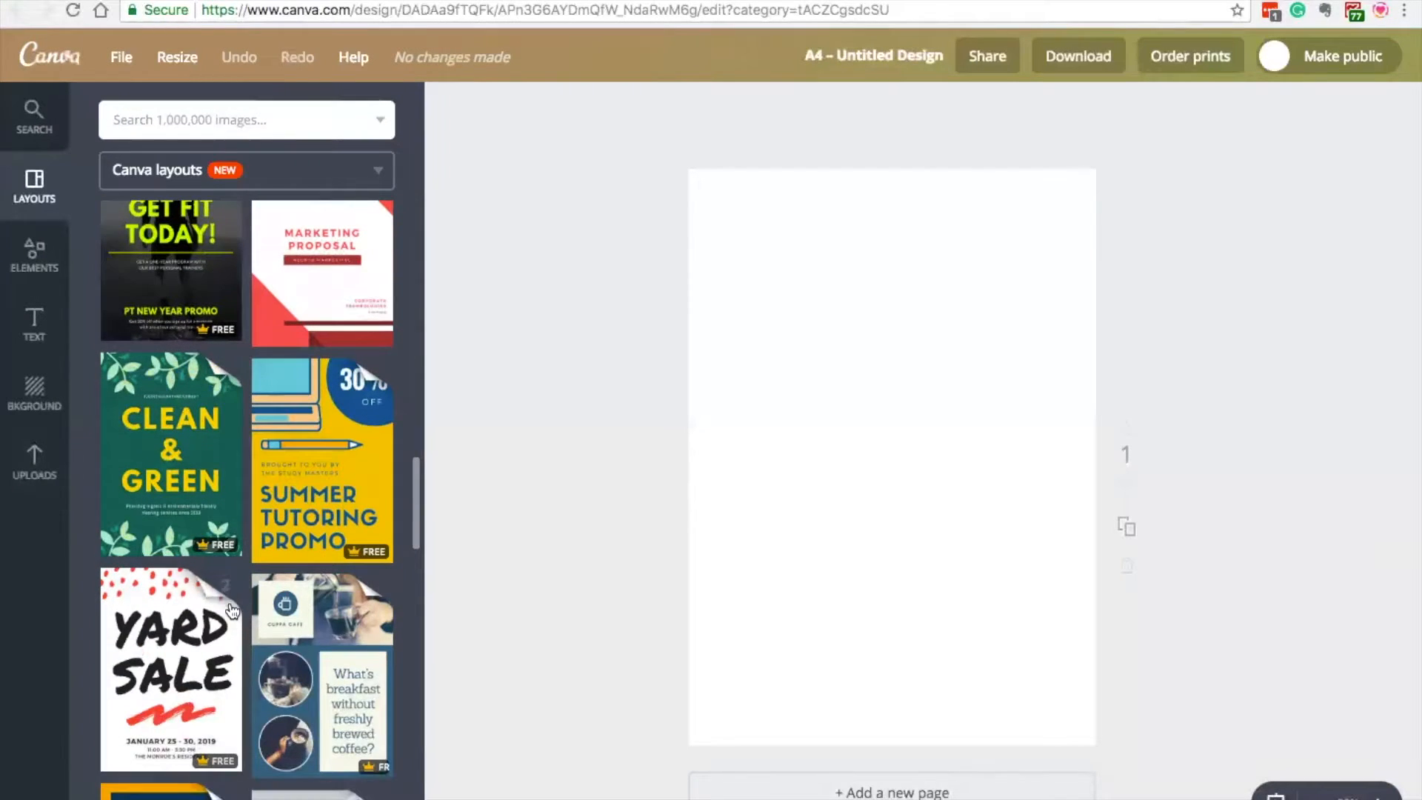
scroll(244, 626, "down", 5)
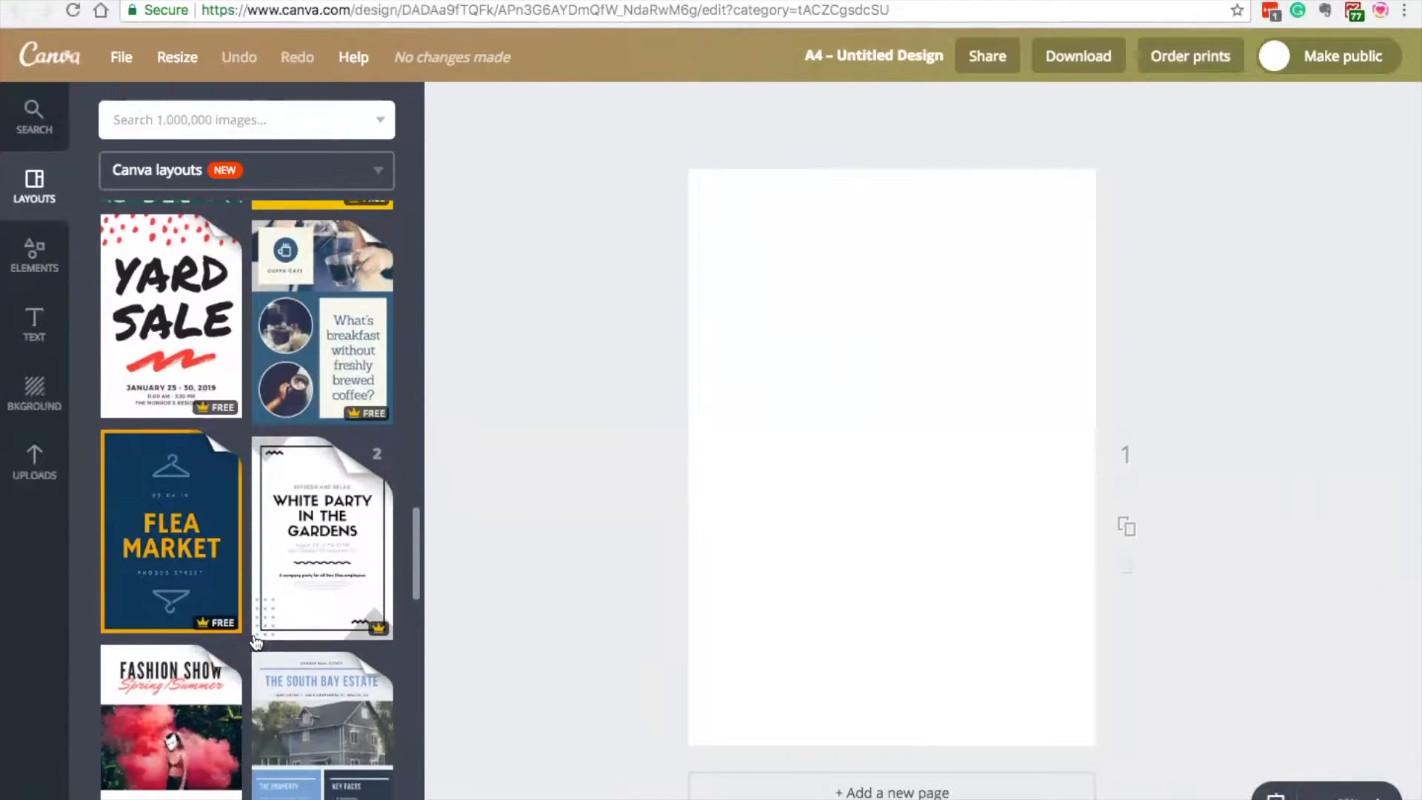
scroll(256, 641, "down", 10)
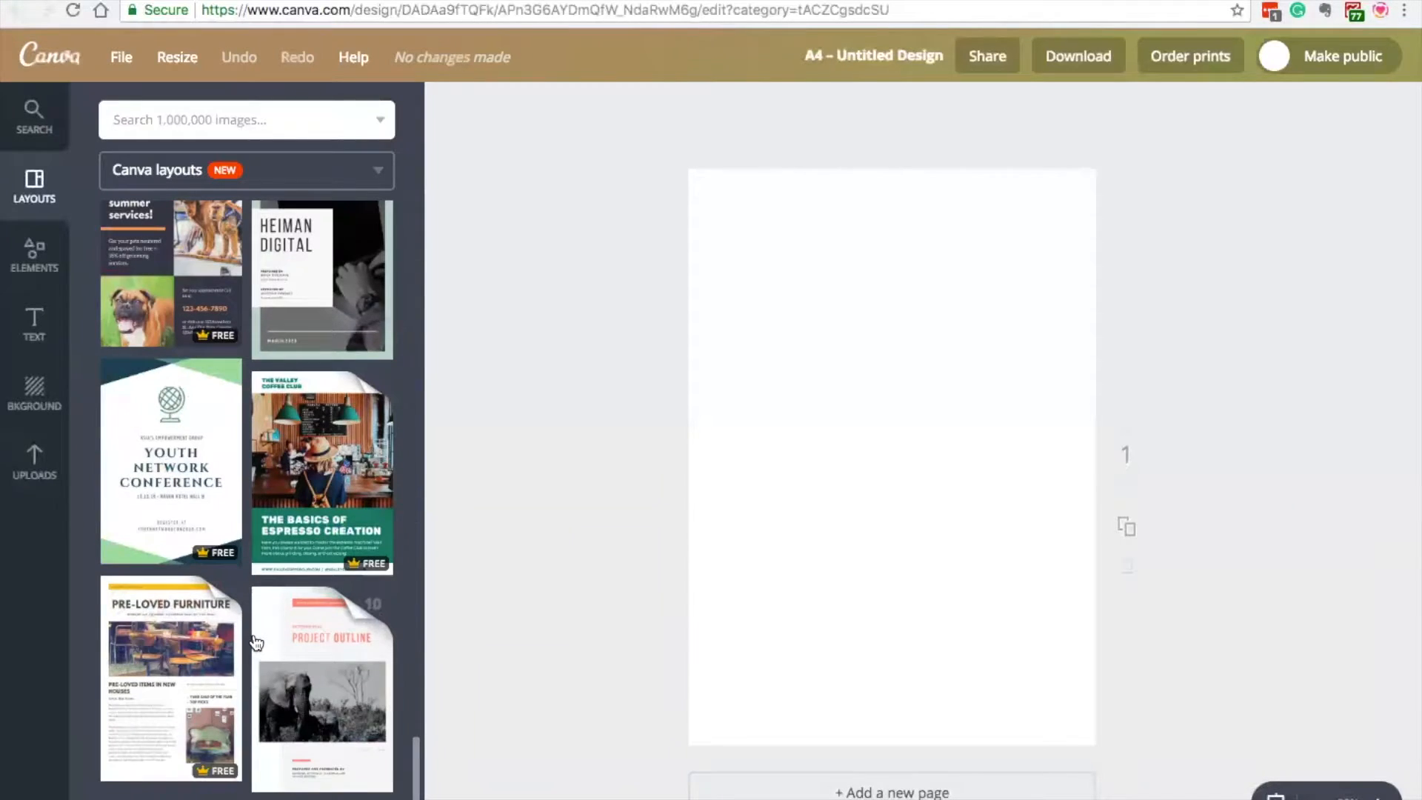
- Apply the Project Outline report cover to the first page and its About Winslow Environmental Organization layout to a new second page
left_click(344, 651)
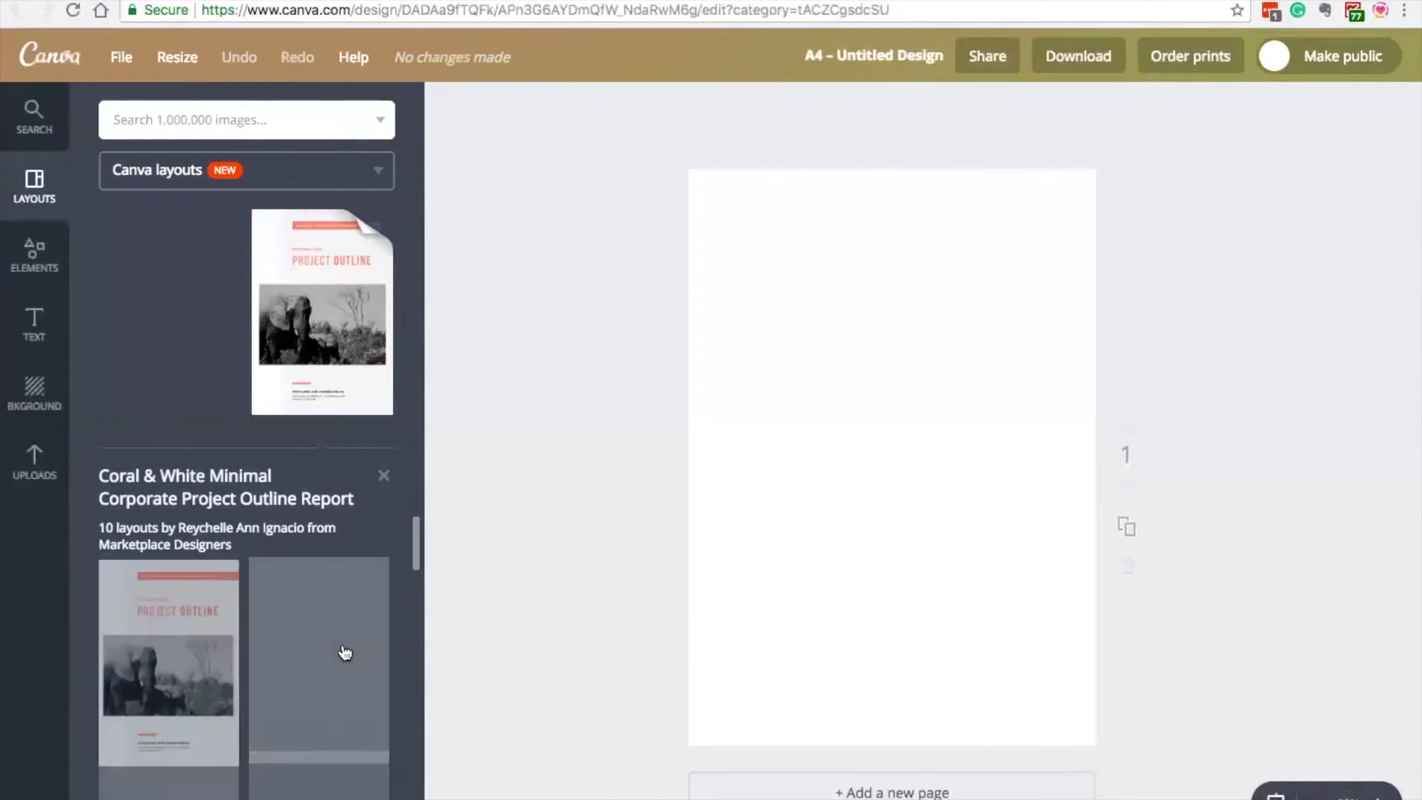
left_click_drag(169, 649, 844, 608)
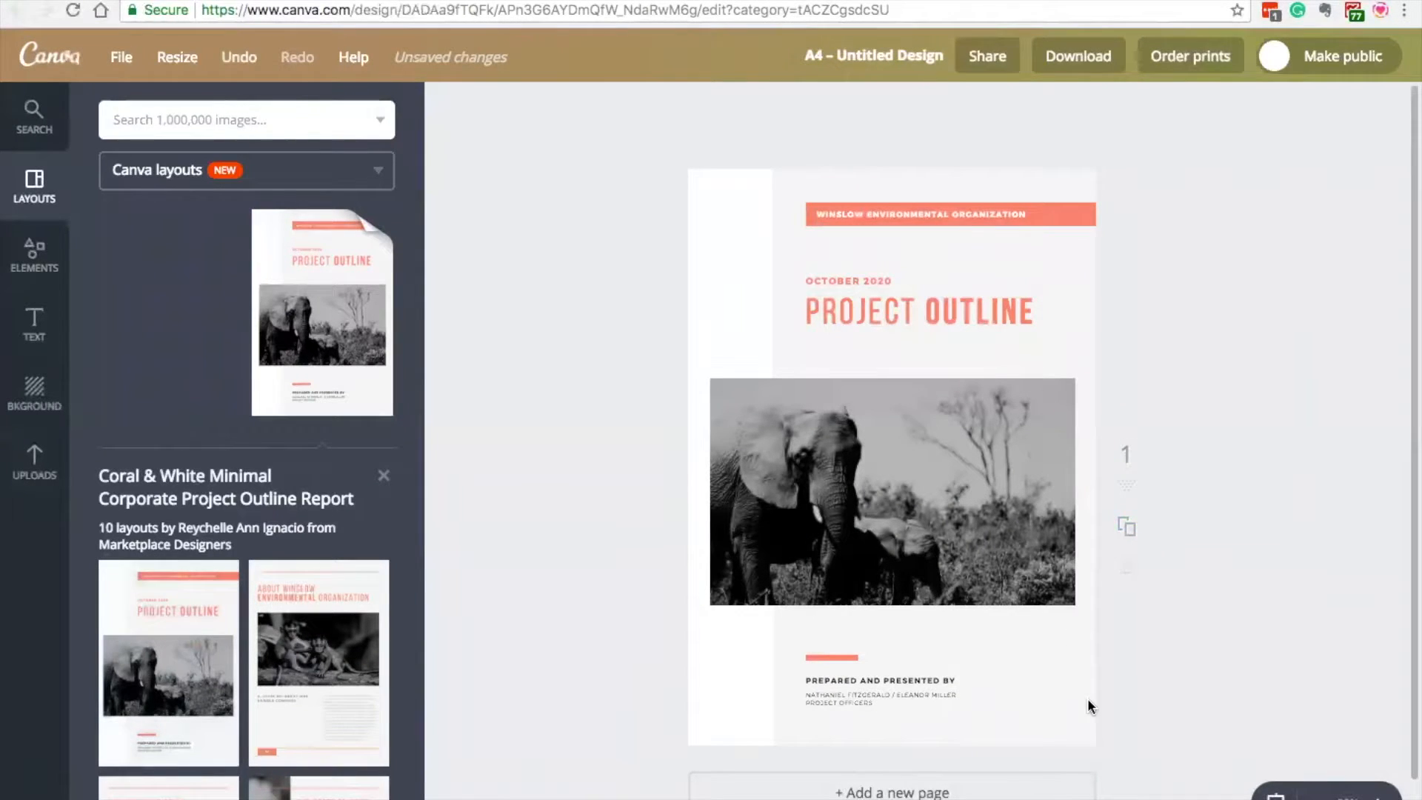
left_click(1078, 791)
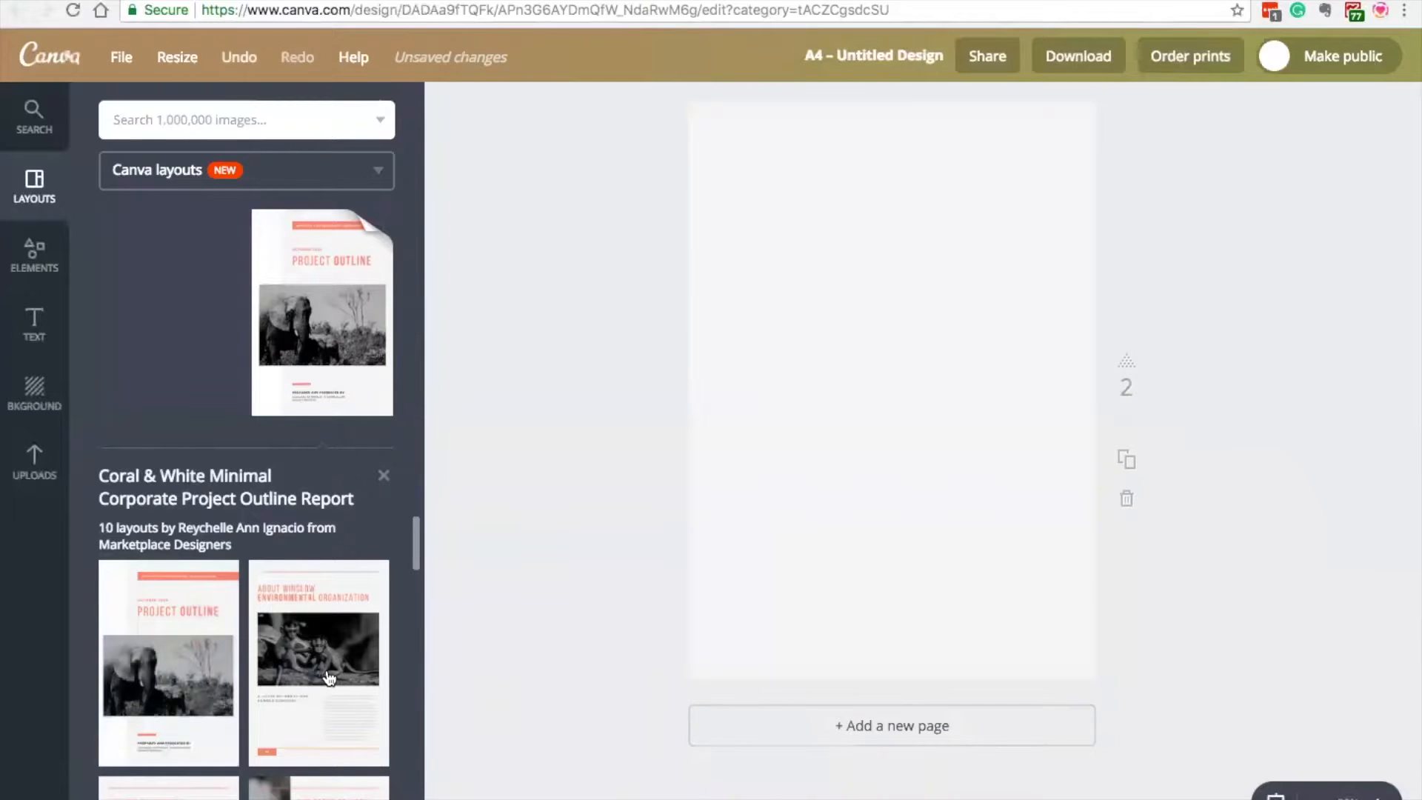
left_click_drag(330, 678, 847, 498)
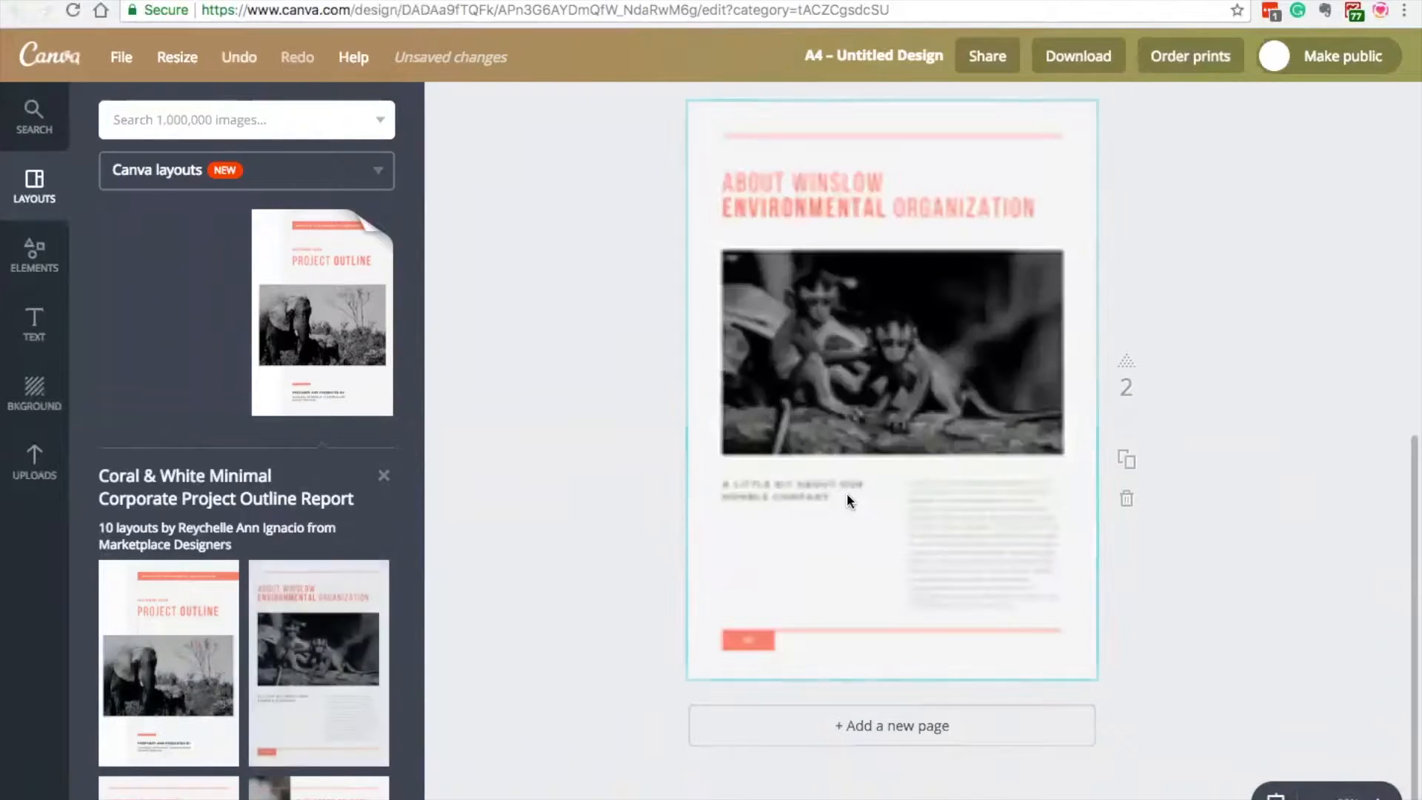
left_click(955, 508)
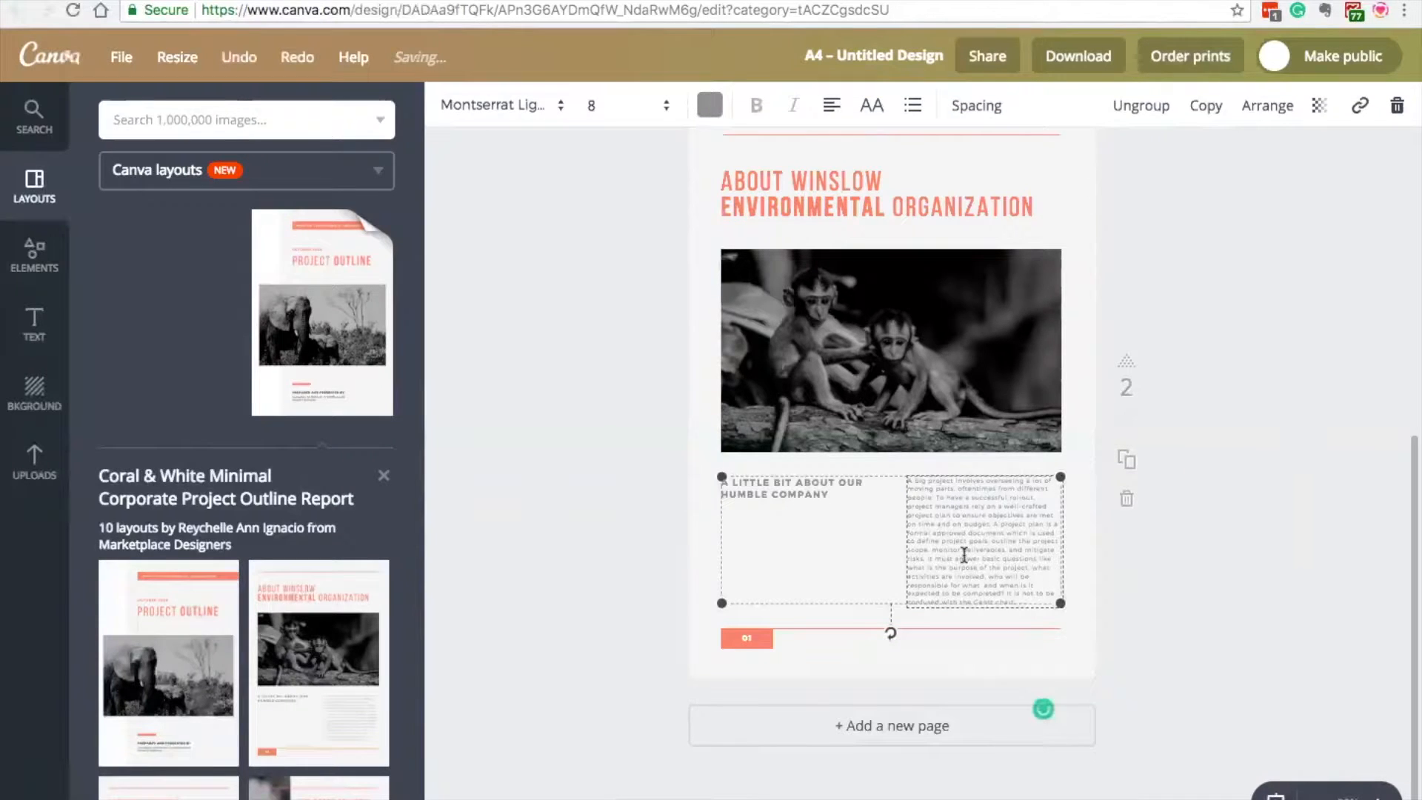
scroll(955, 451, "up", 10)
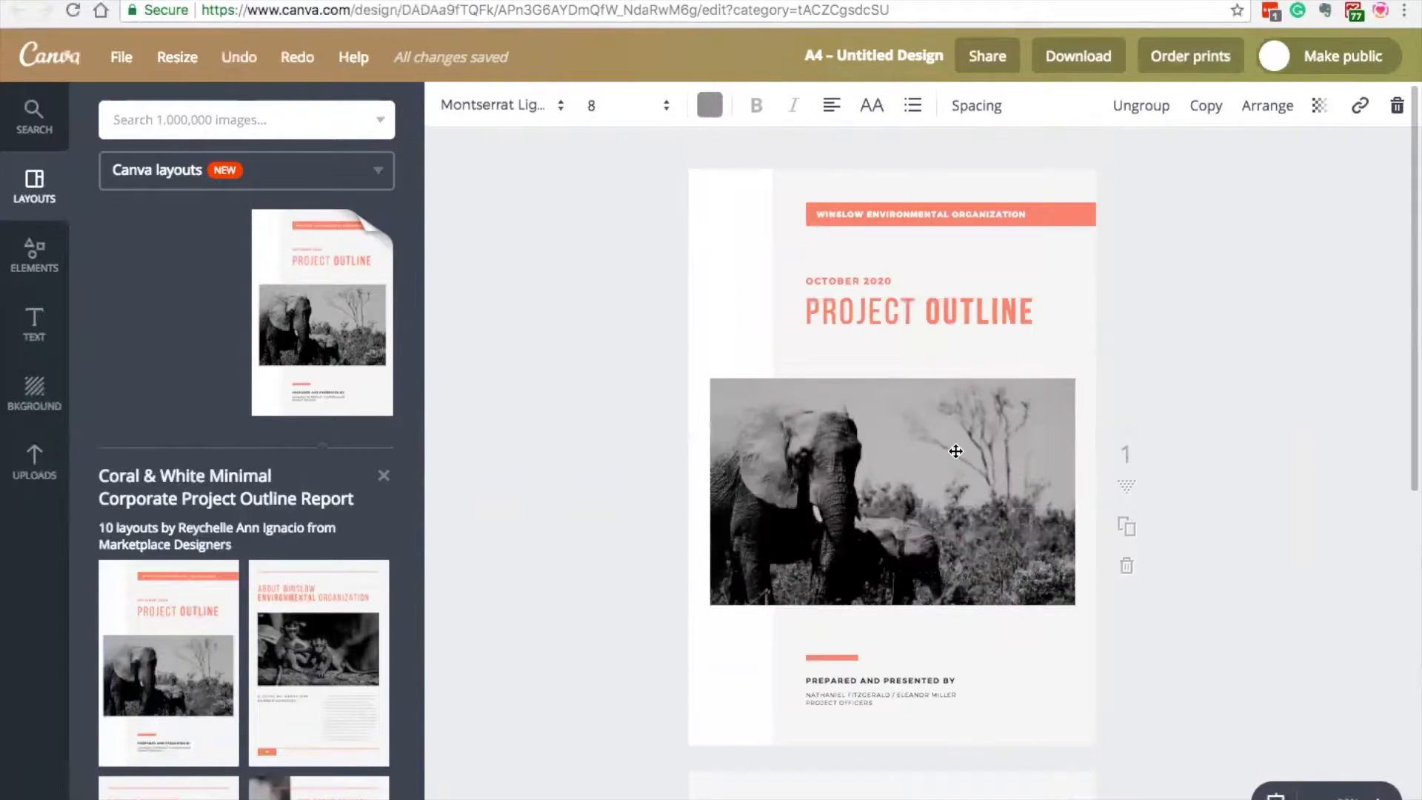
- Return to the design type overview and look through the document, blogging, marketing and social media header formats
scroll(956, 451, "down", 10)
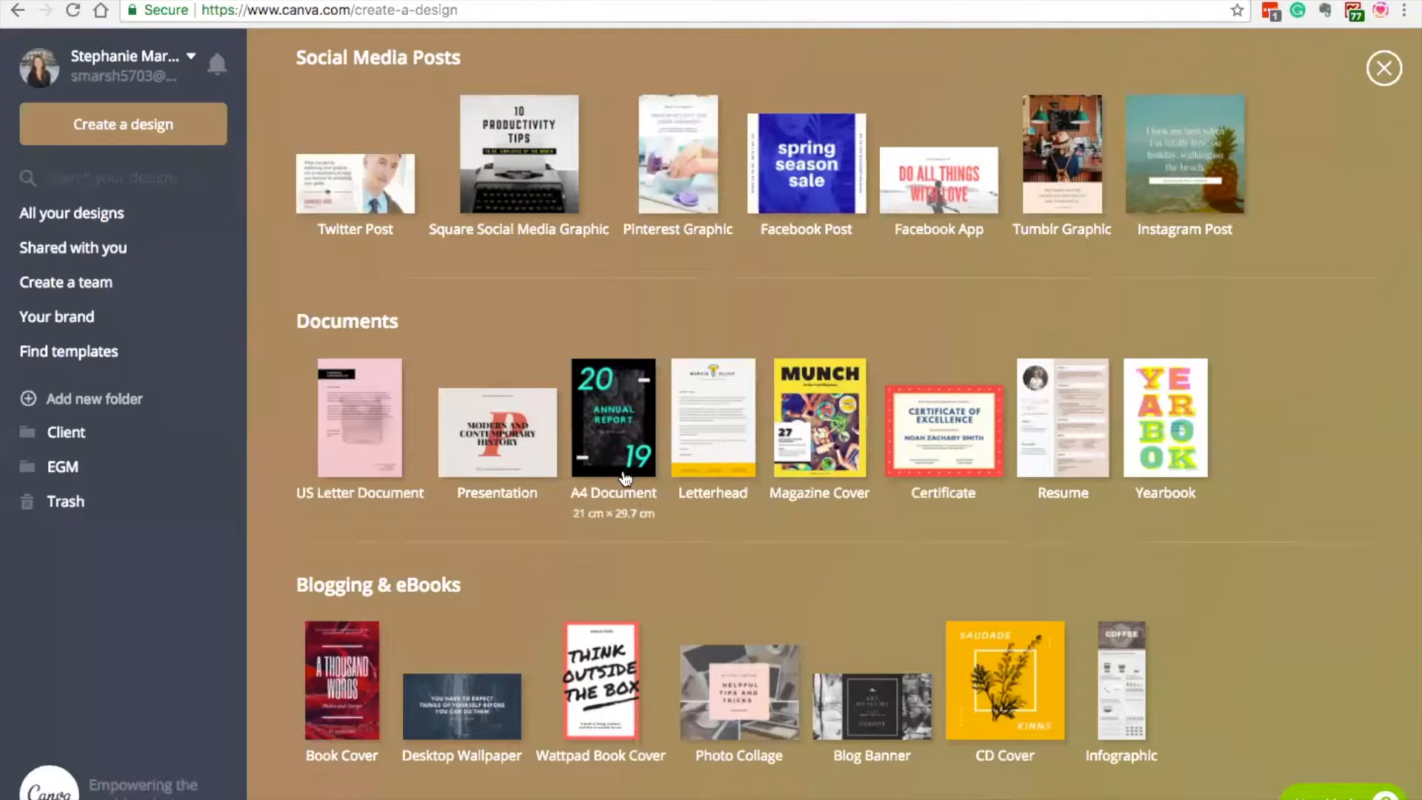
scroll(736, 615, "down", 10)
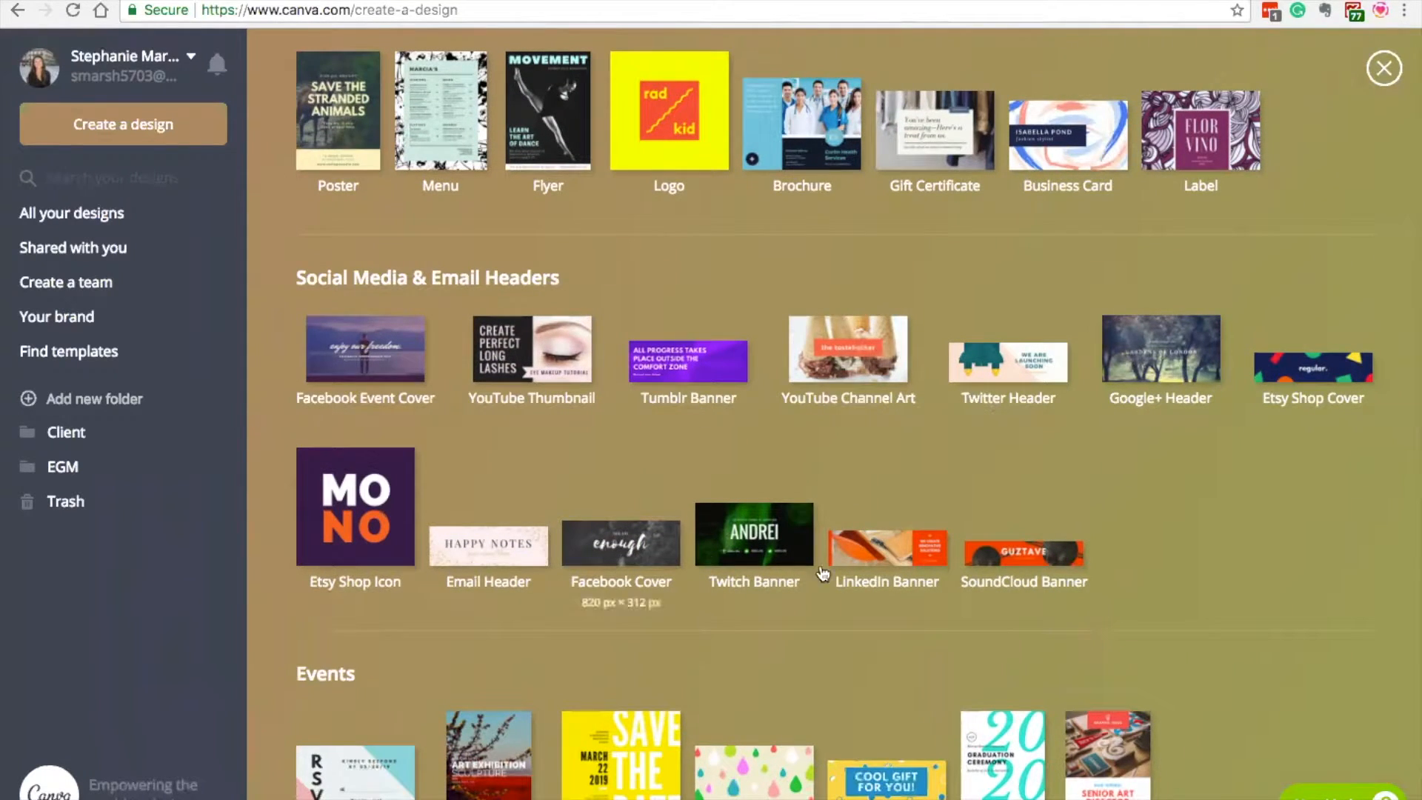
scroll(922, 588, "down", 2)
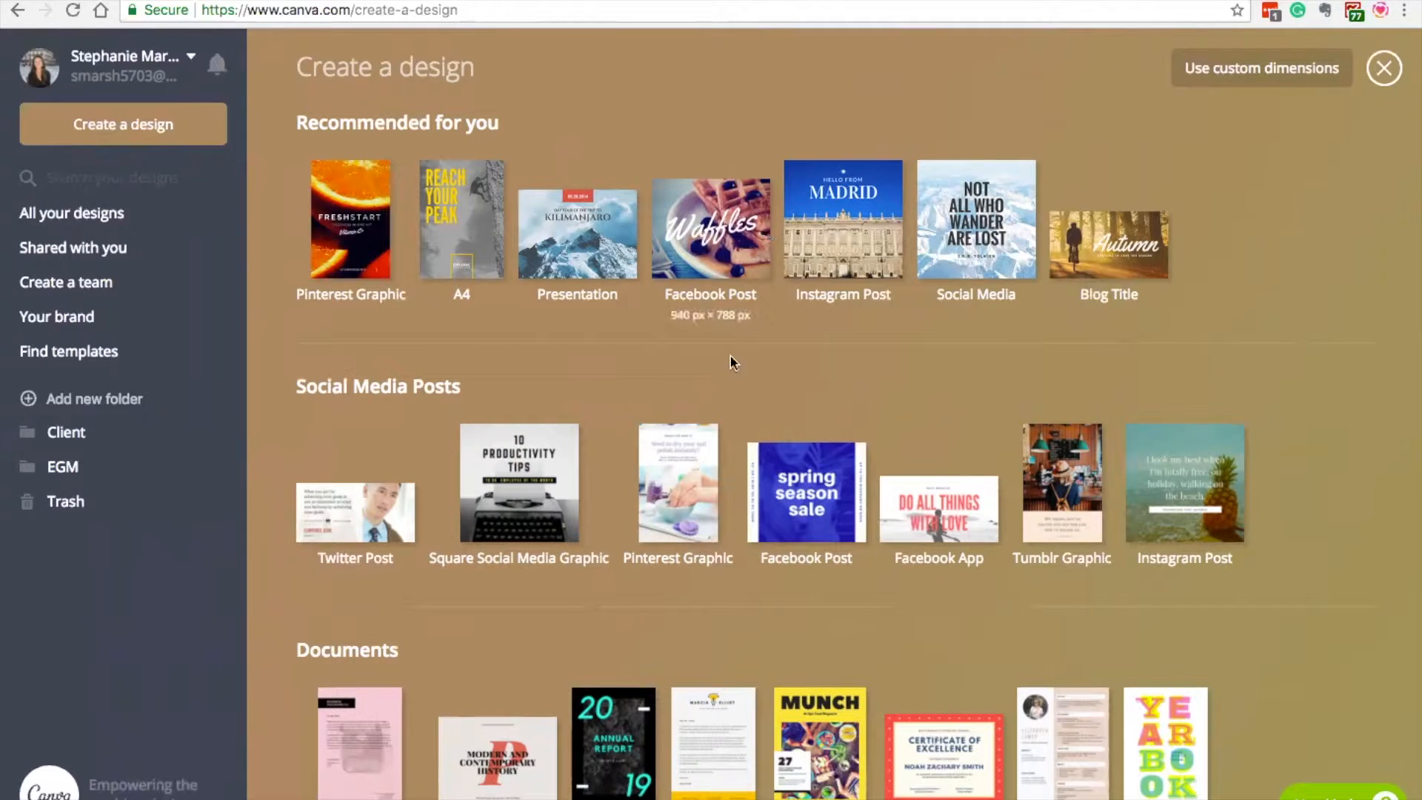
- Try custom dimensions of 1000 × 500 px, and start a blank Social Media design instead
left_click(1252, 69)
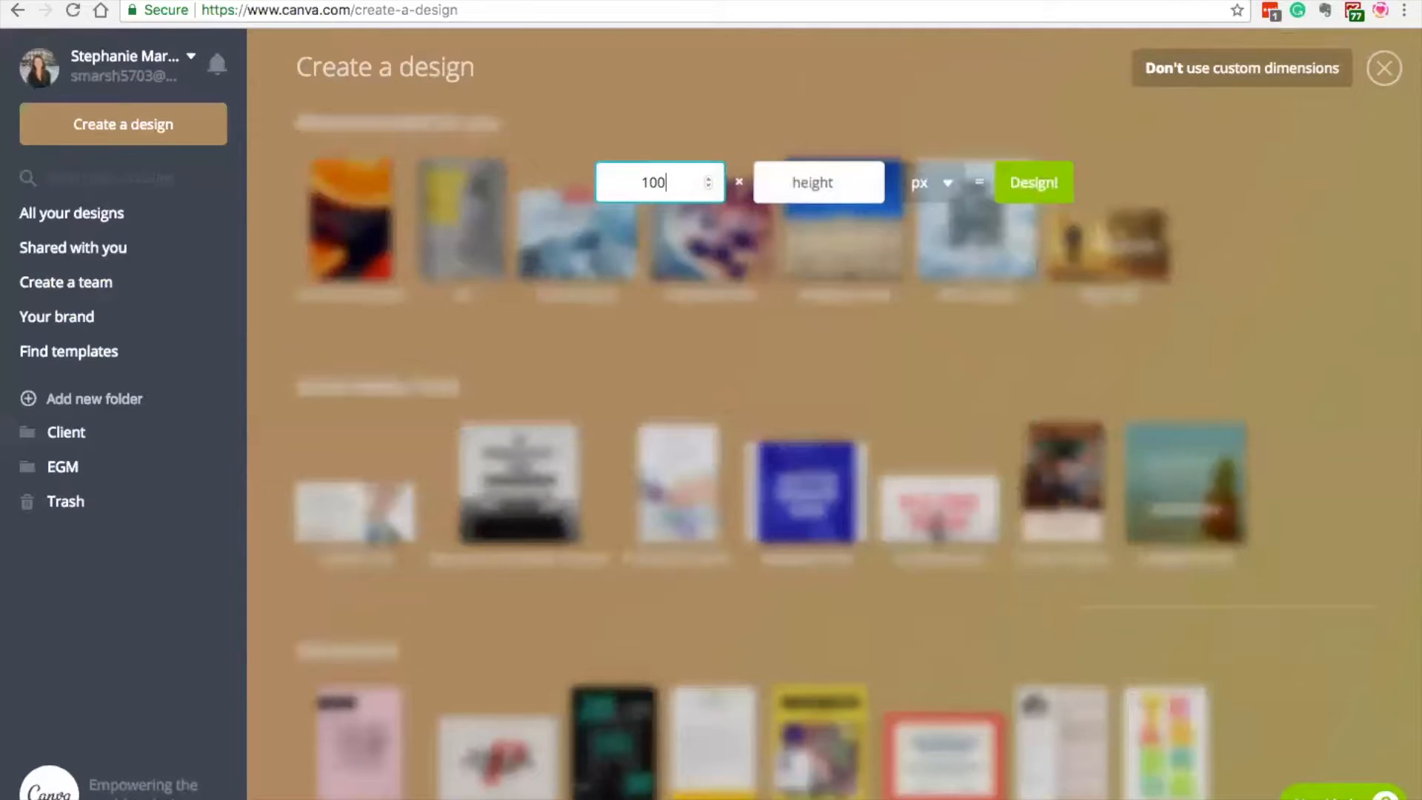
key("Tab")
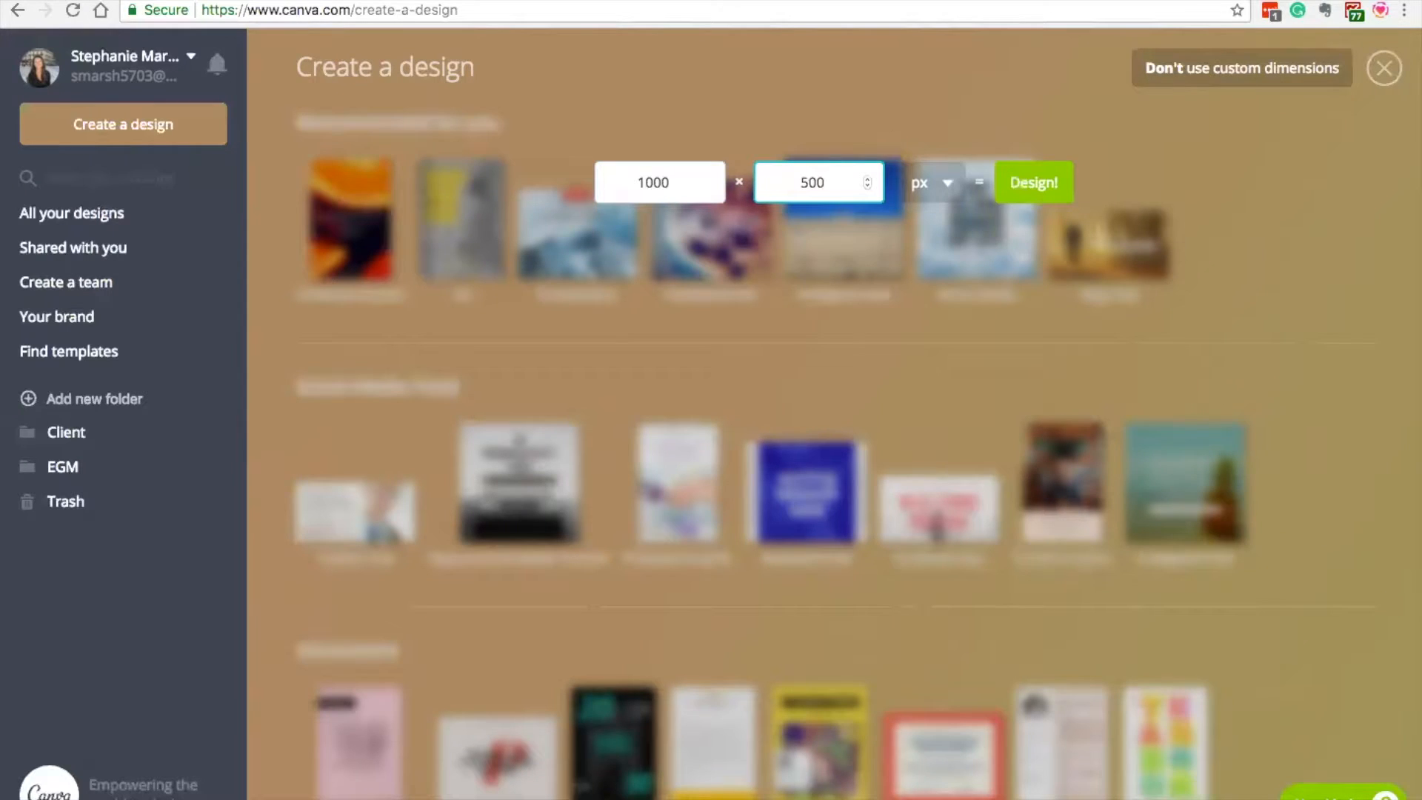
left_click(1034, 182)
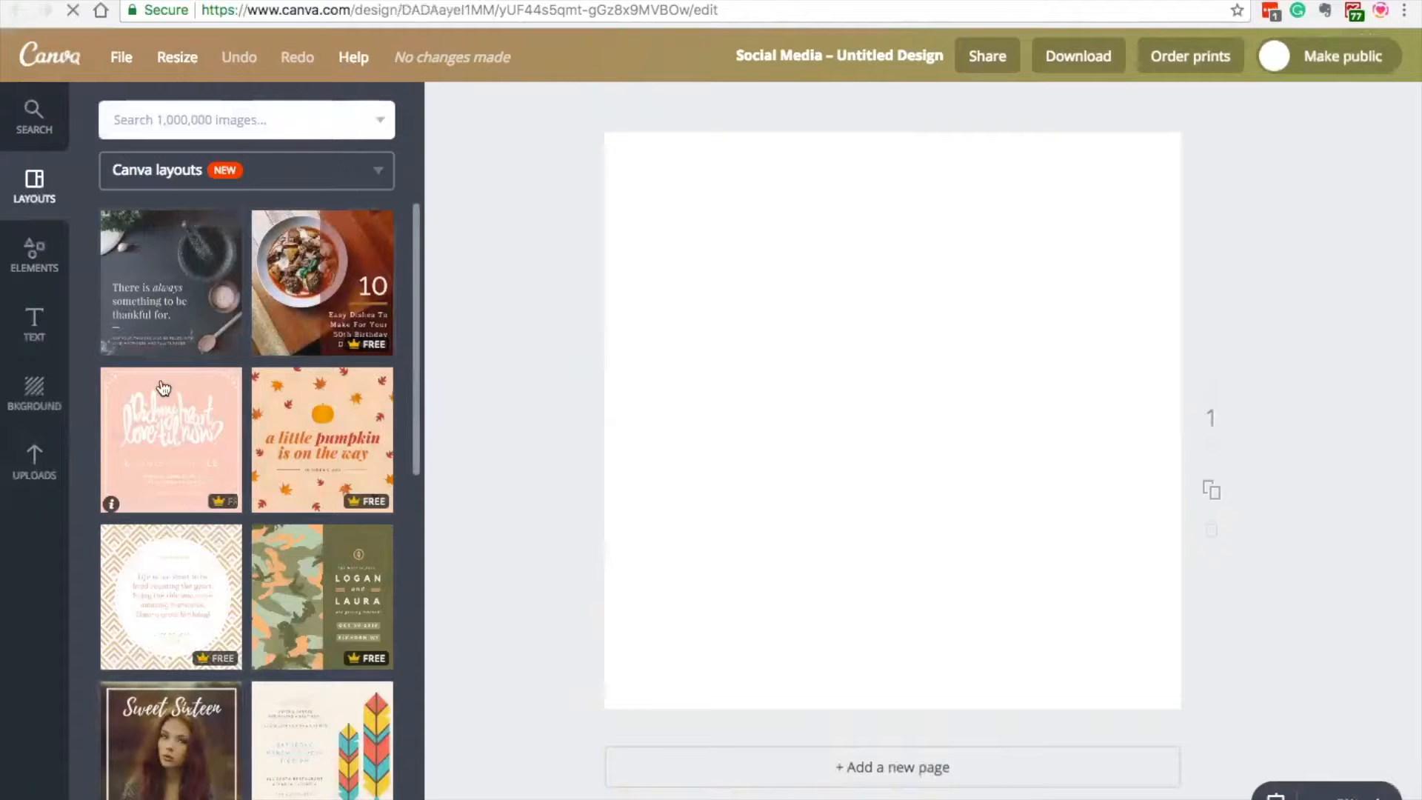
- Insert the frame with two image areas stacked one above the other and center it on the blank page
left_click(26, 387)
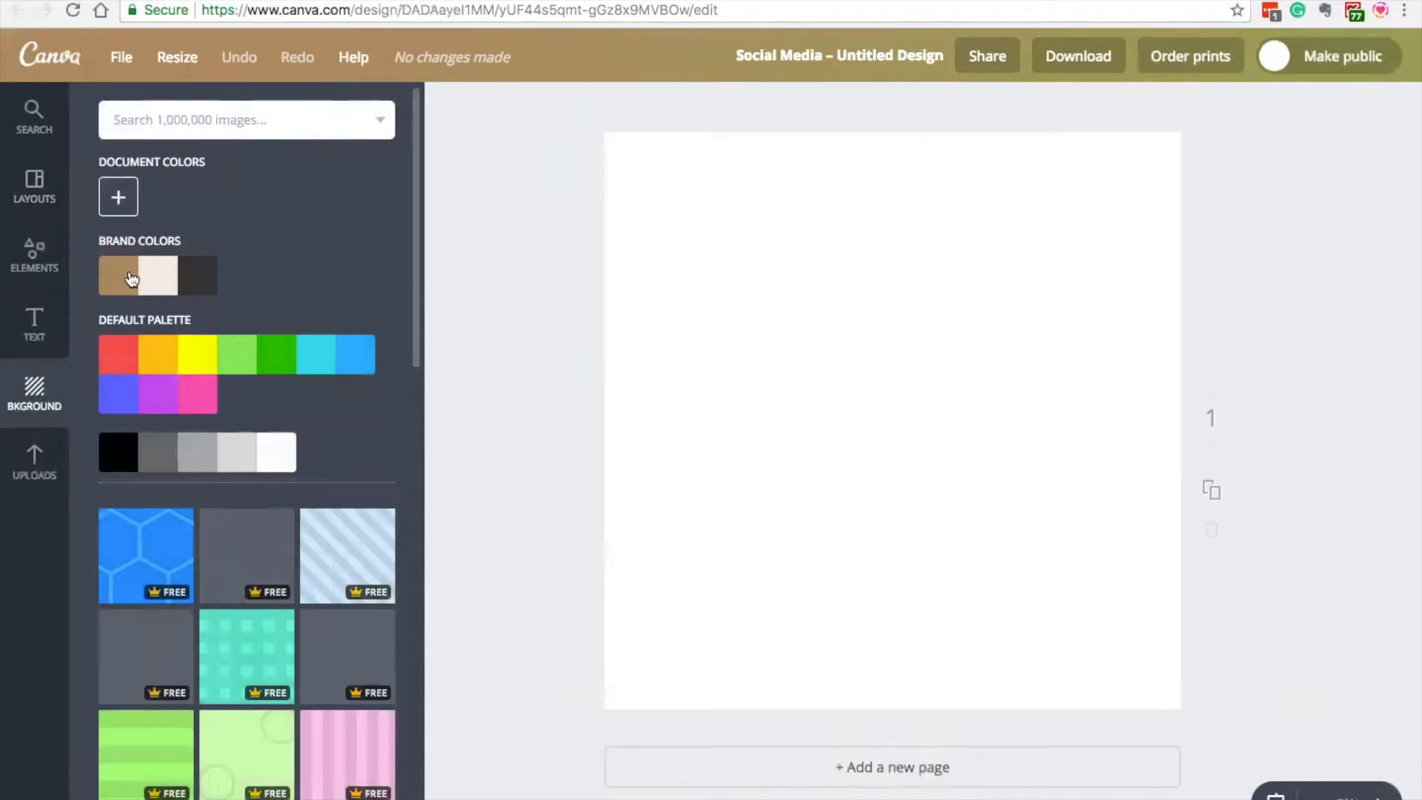
left_click(41, 265)
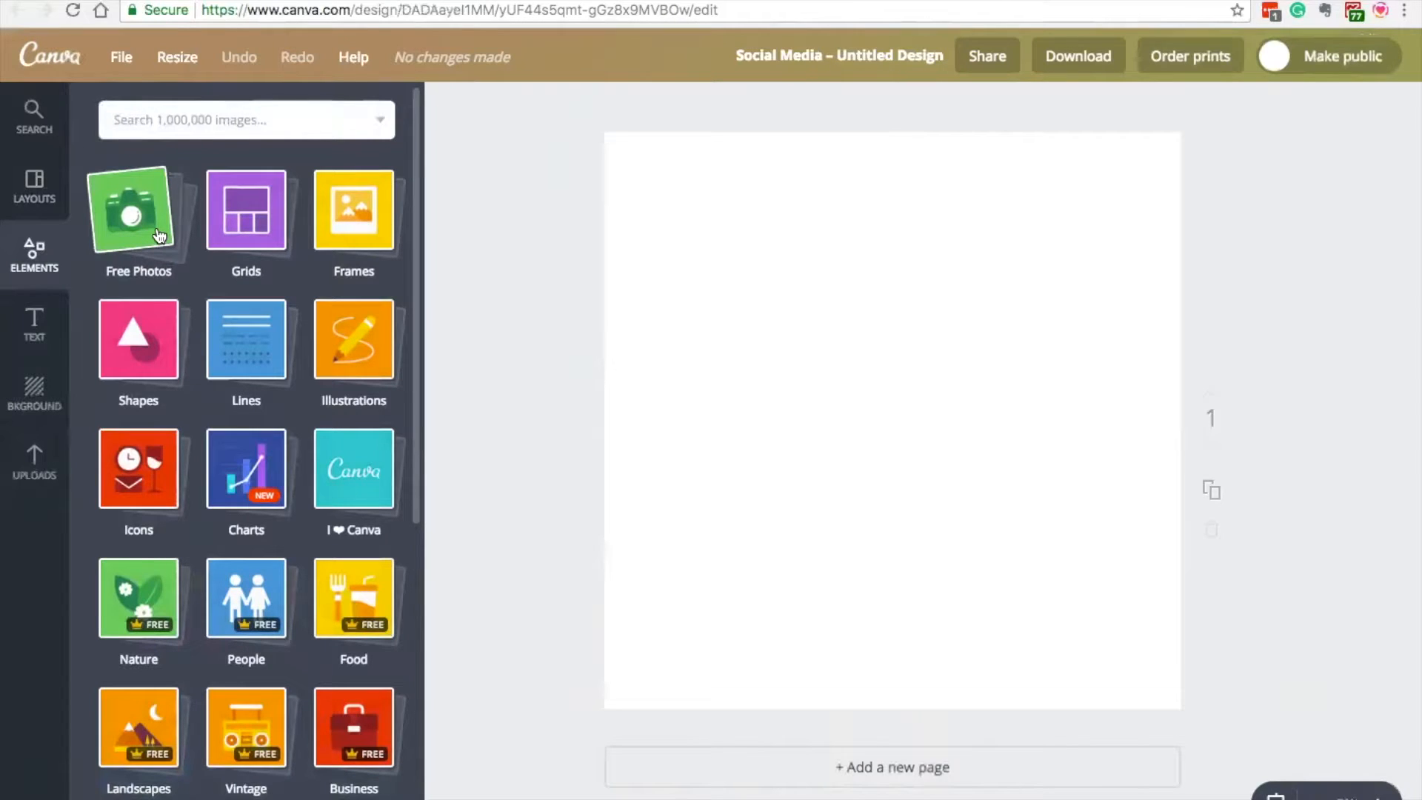
left_click(317, 275)
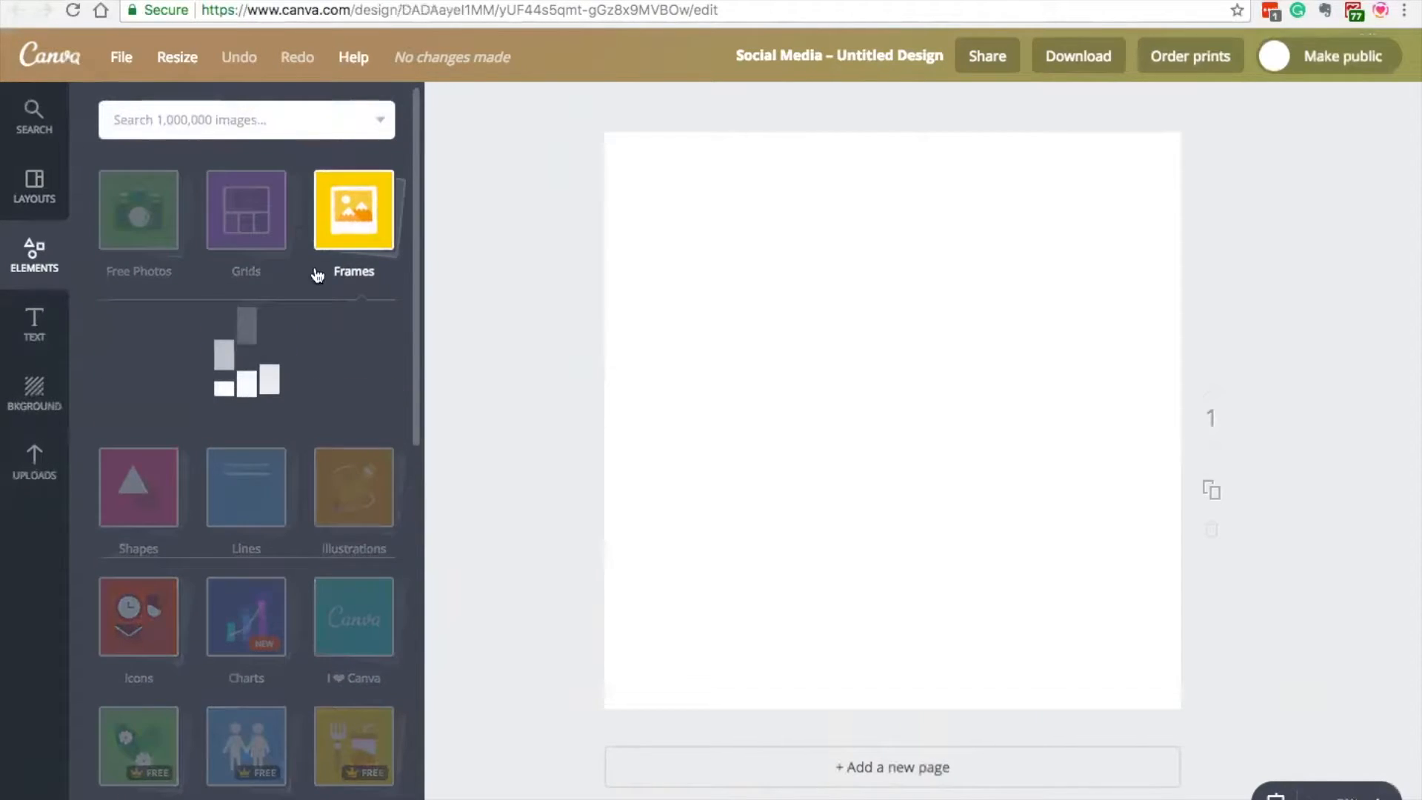
left_click_drag(393, 443, 978, 508)
left_click_drag(762, 419, 766, 410)
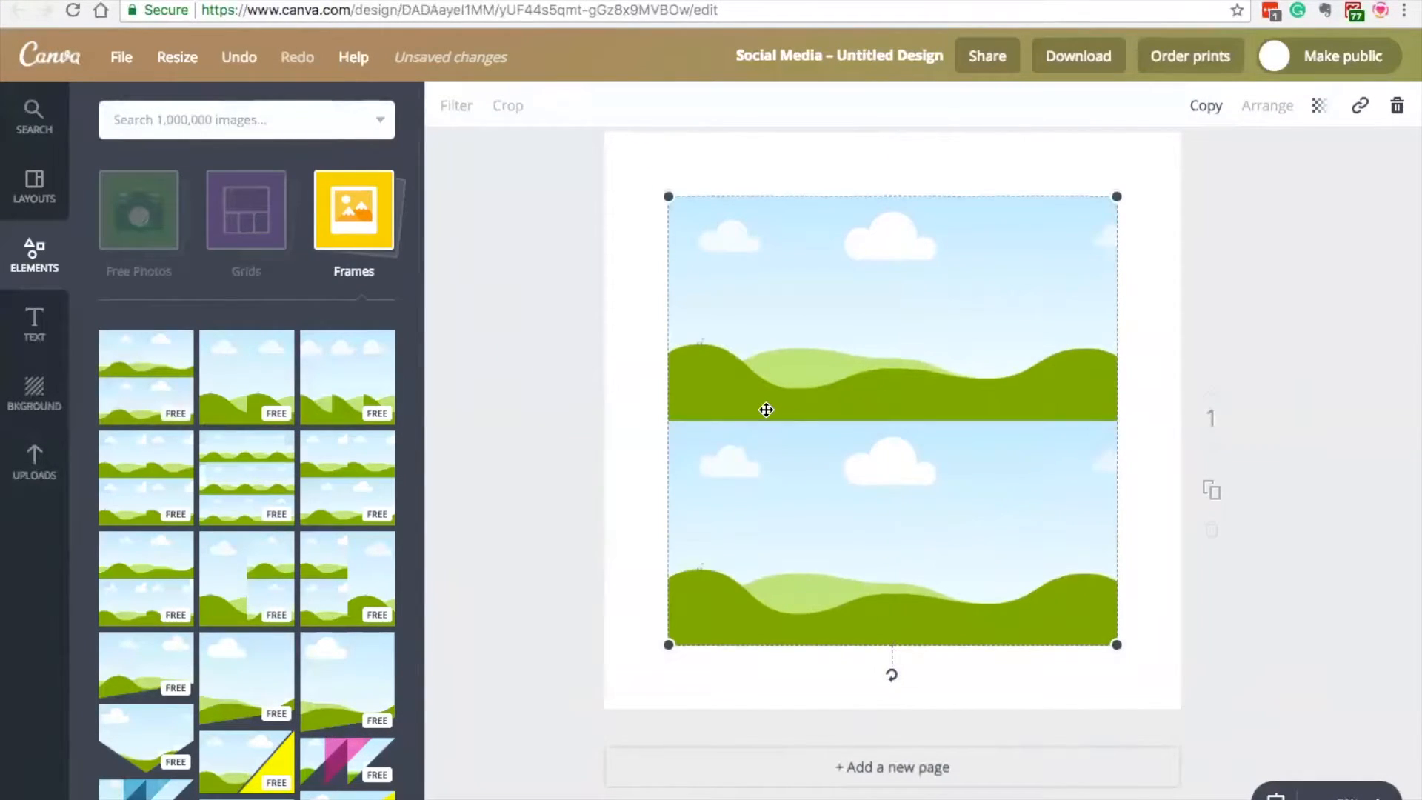
- Fill the frame's upper area with the uploaded yellow tree lake photo and the lower area with the uploaded building photo
left_click(34, 463)
left_click_drag(337, 496, 704, 365)
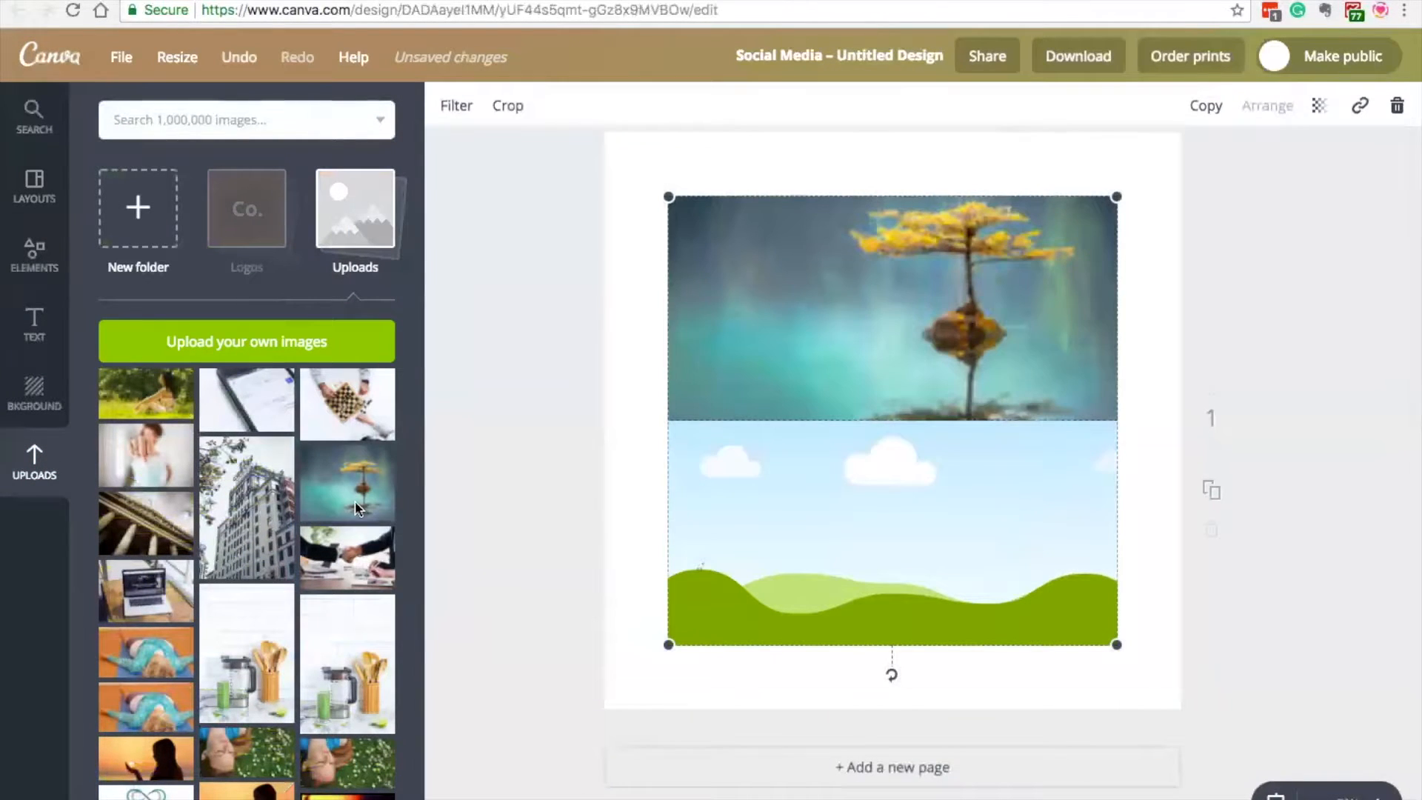
left_click_drag(247, 508, 847, 616)
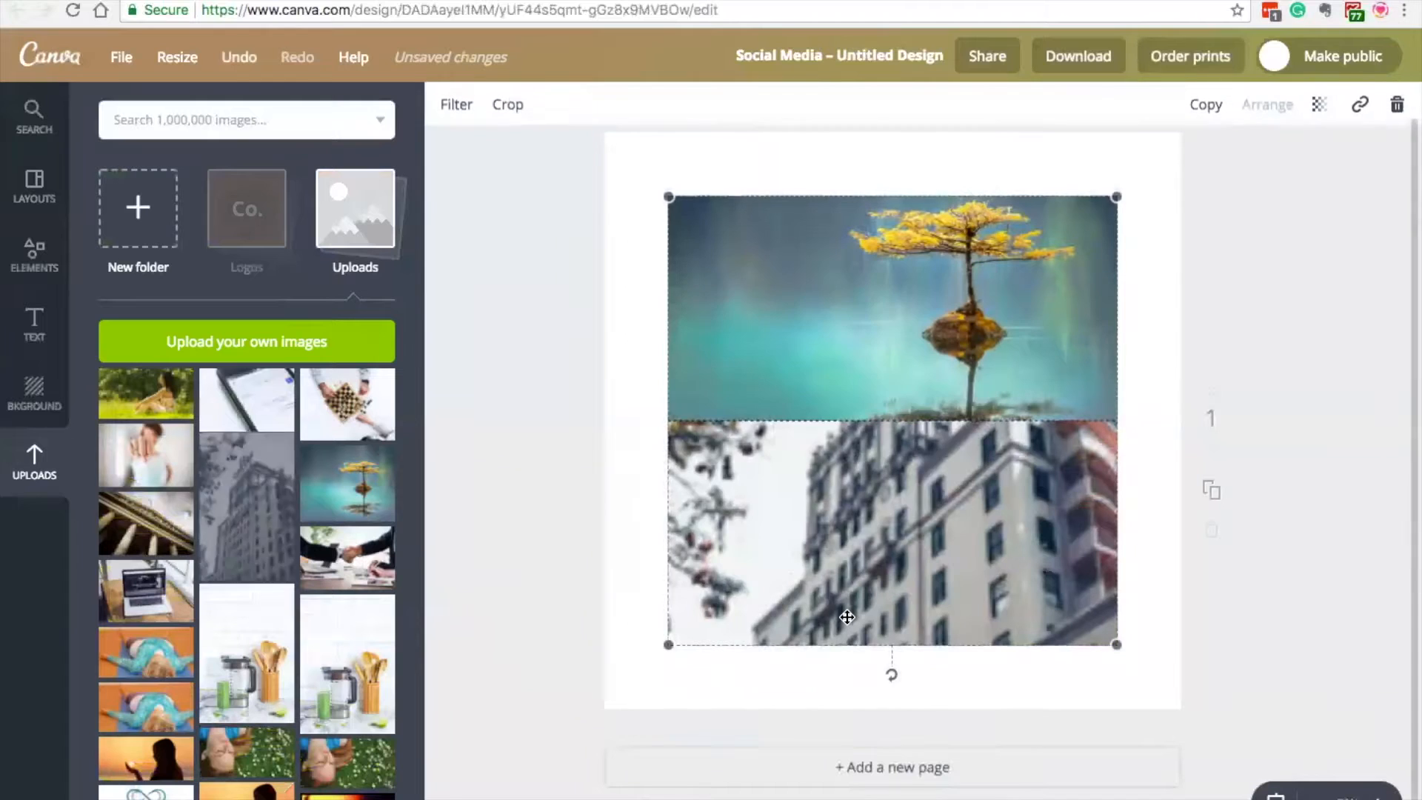
left_click(511, 500)
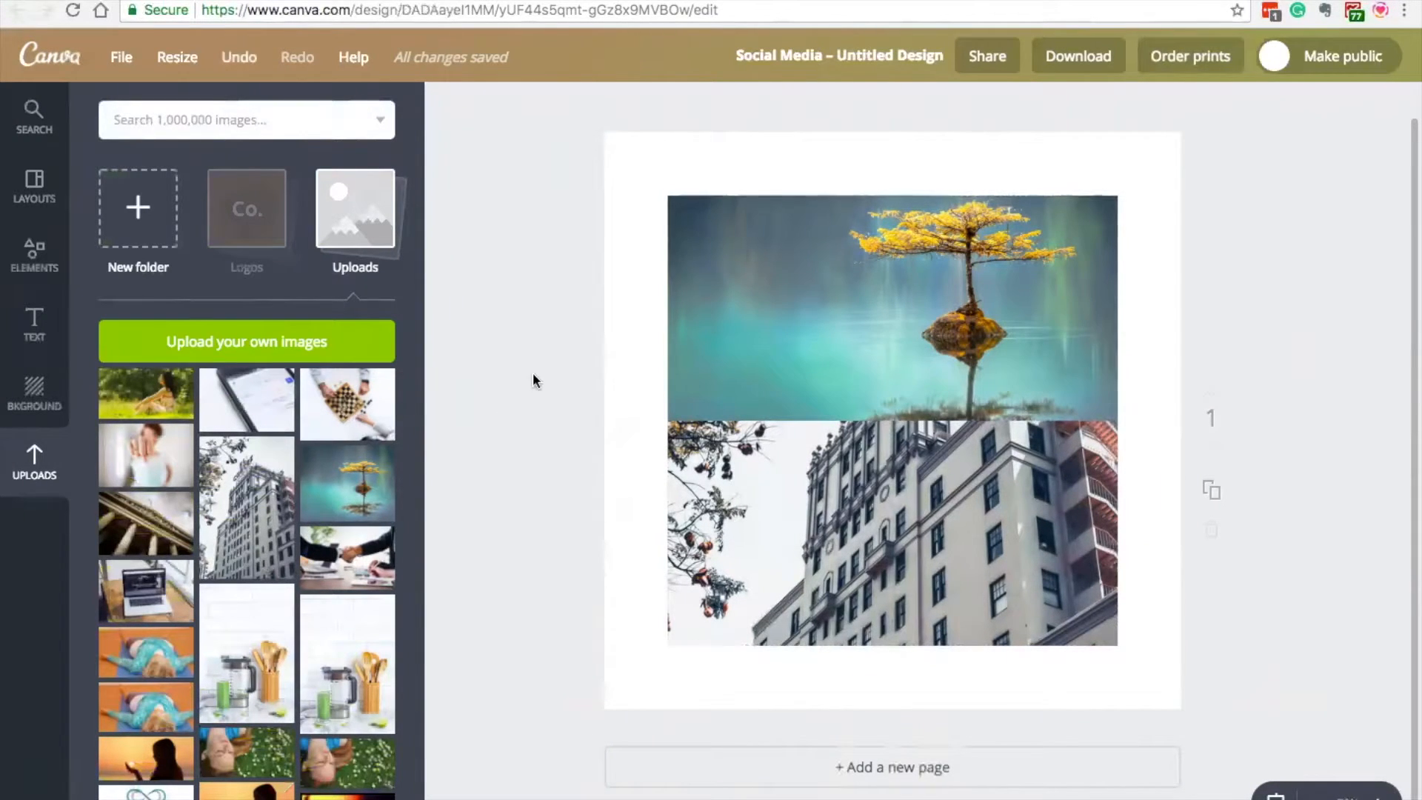
- Add a brown square outline shape centered on the page as a border around the two photos
left_click(34, 254)
left_click(347, 250)
left_click(154, 342)
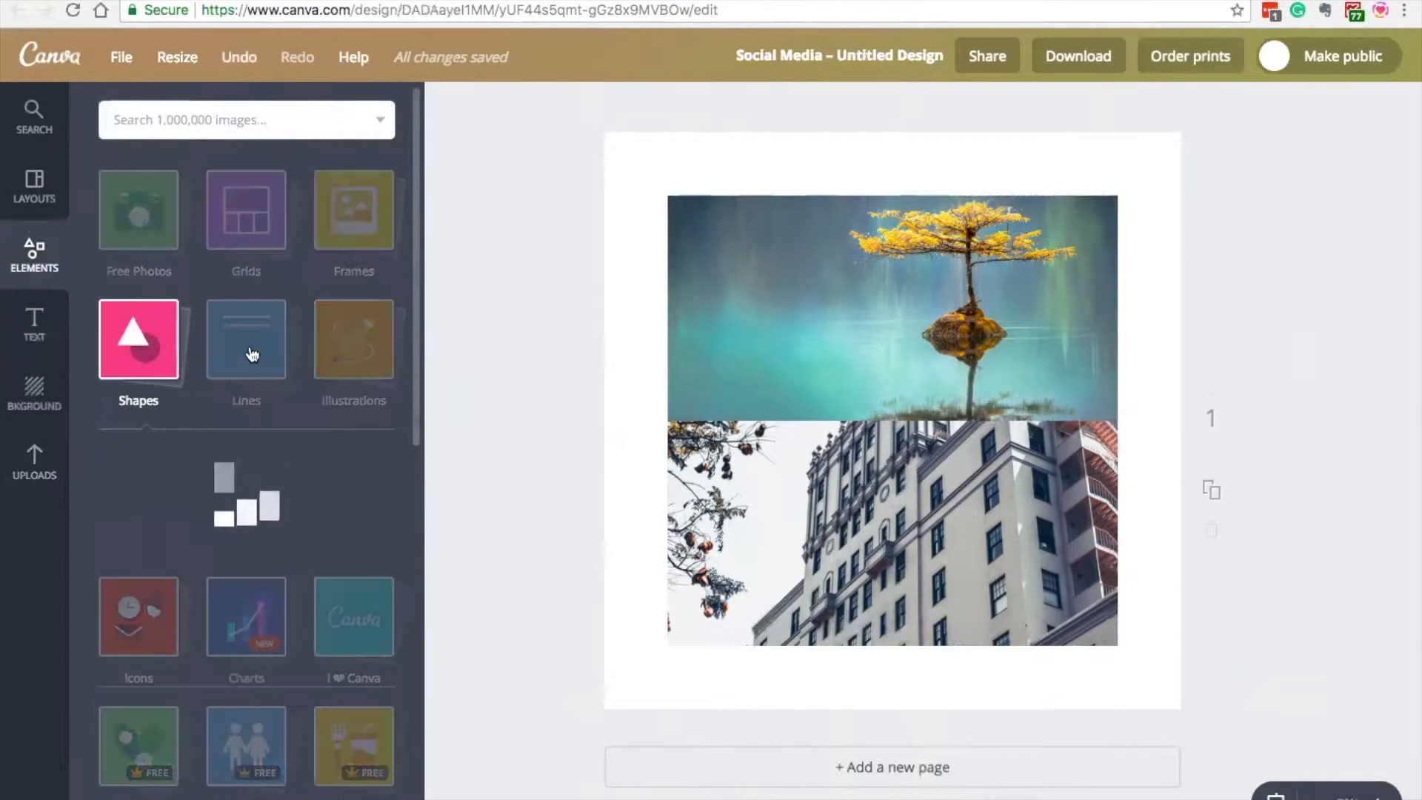
left_click_drag(227, 498, 768, 335)
- Add an orange dotted line across the page where the two photos meet
left_click(275, 310)
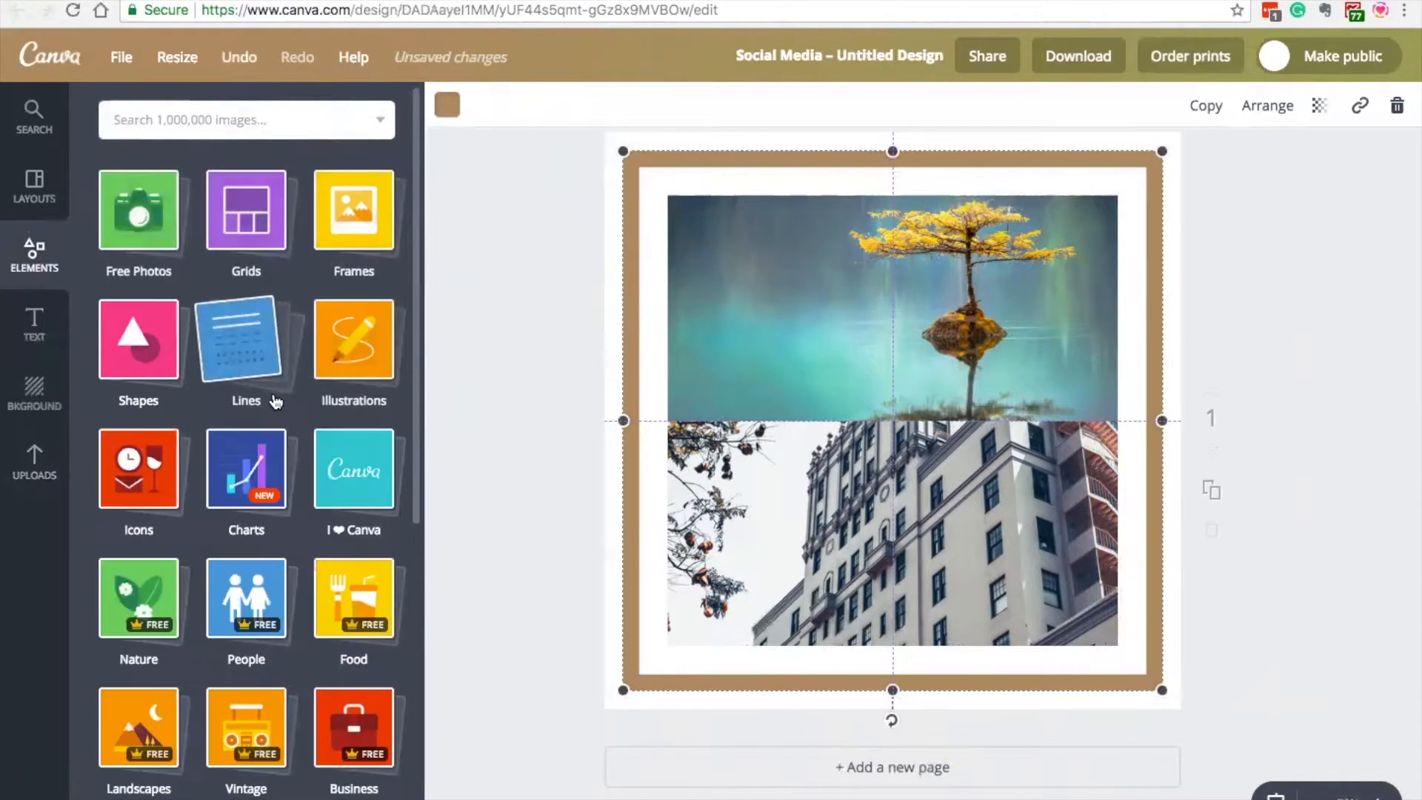
left_click(255, 382)
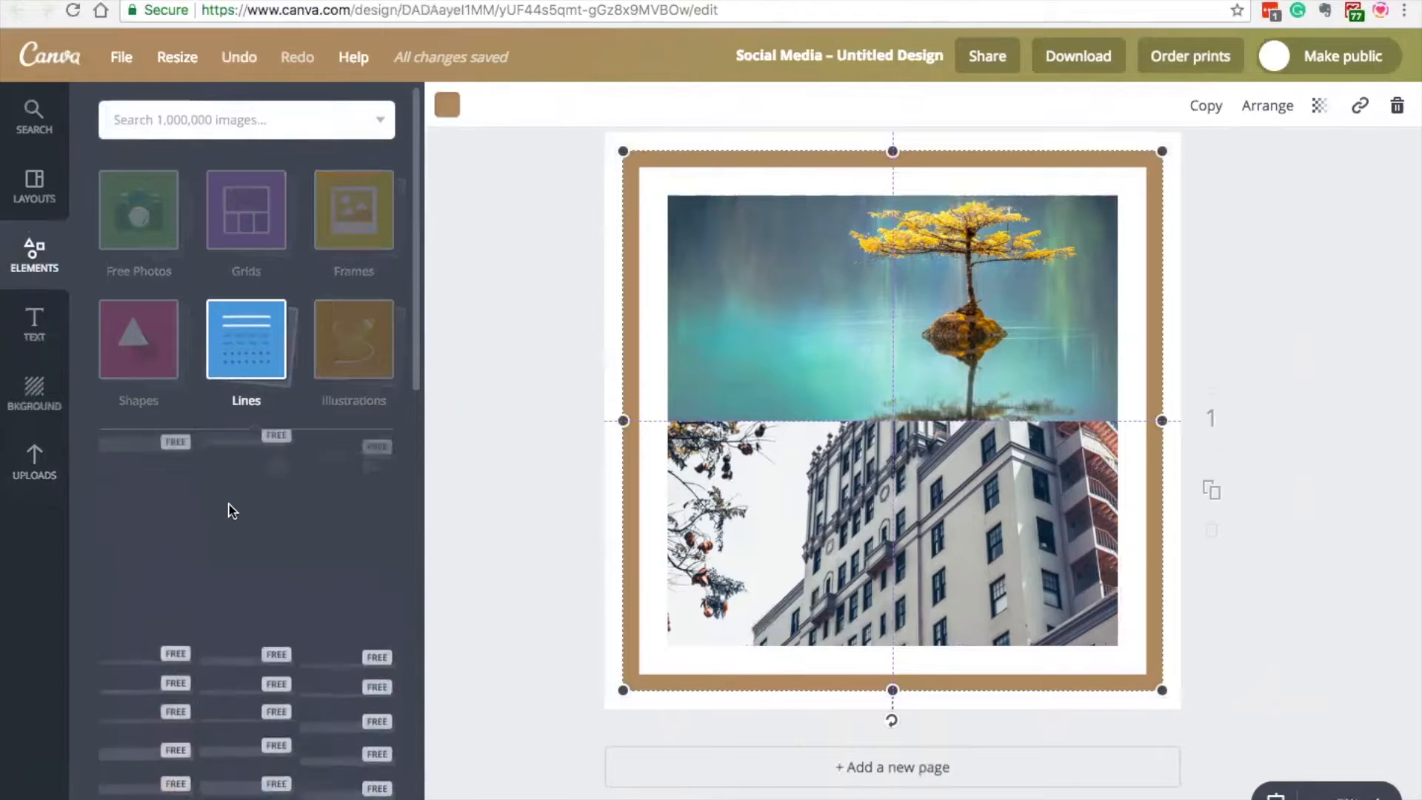
left_click_drag(180, 498, 900, 385)
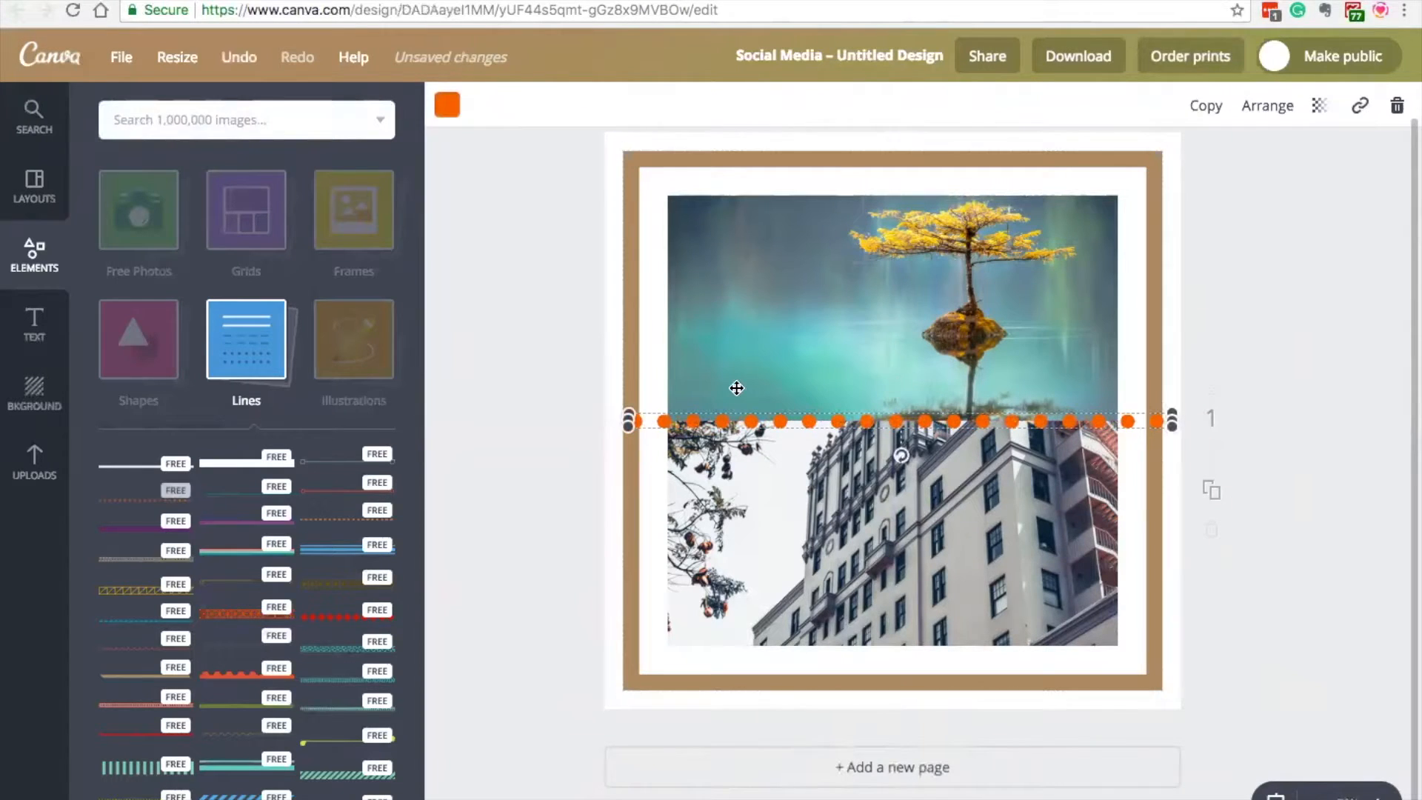
- Place the compass illustration on the upper photo, beside the yellow tree
left_click(324, 350)
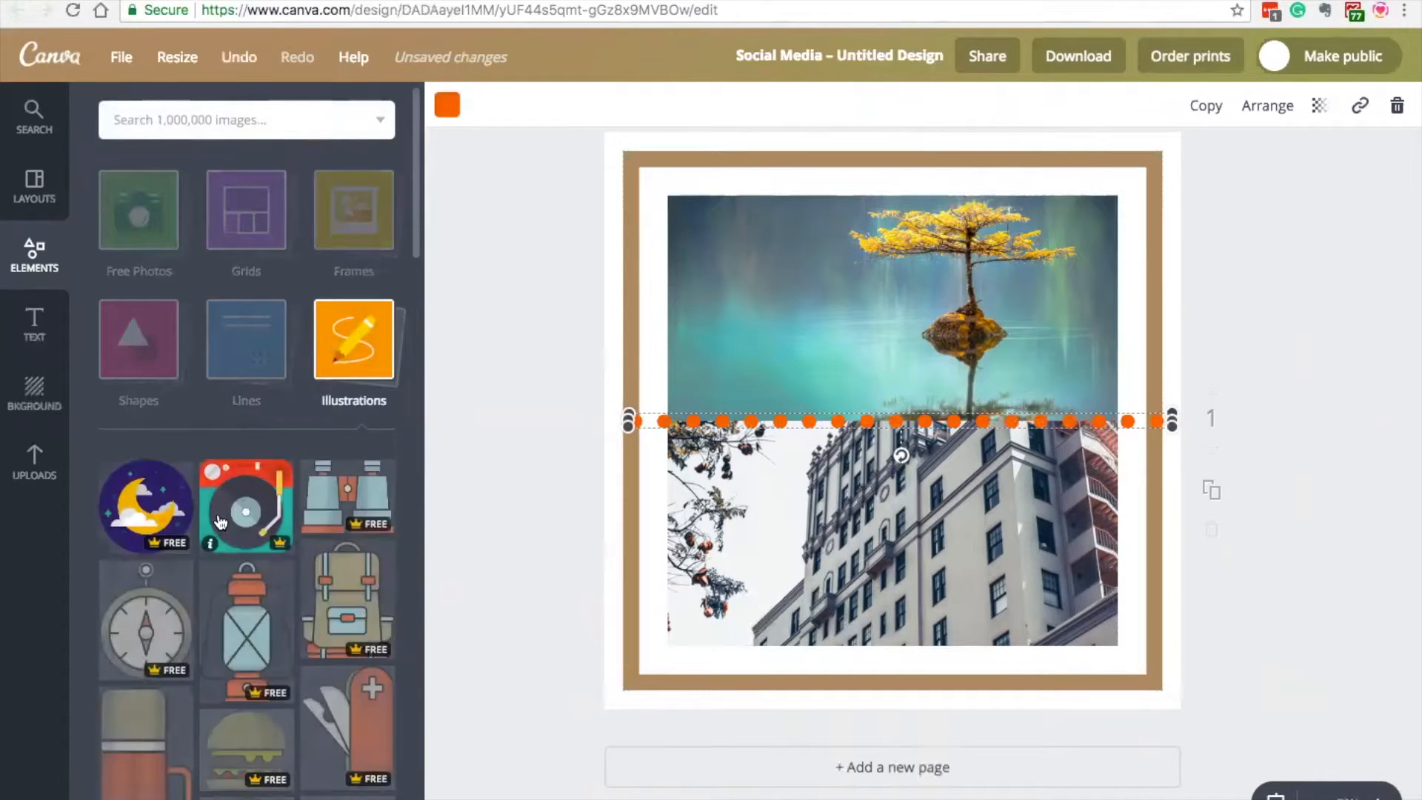
left_click_drag(153, 635, 781, 324)
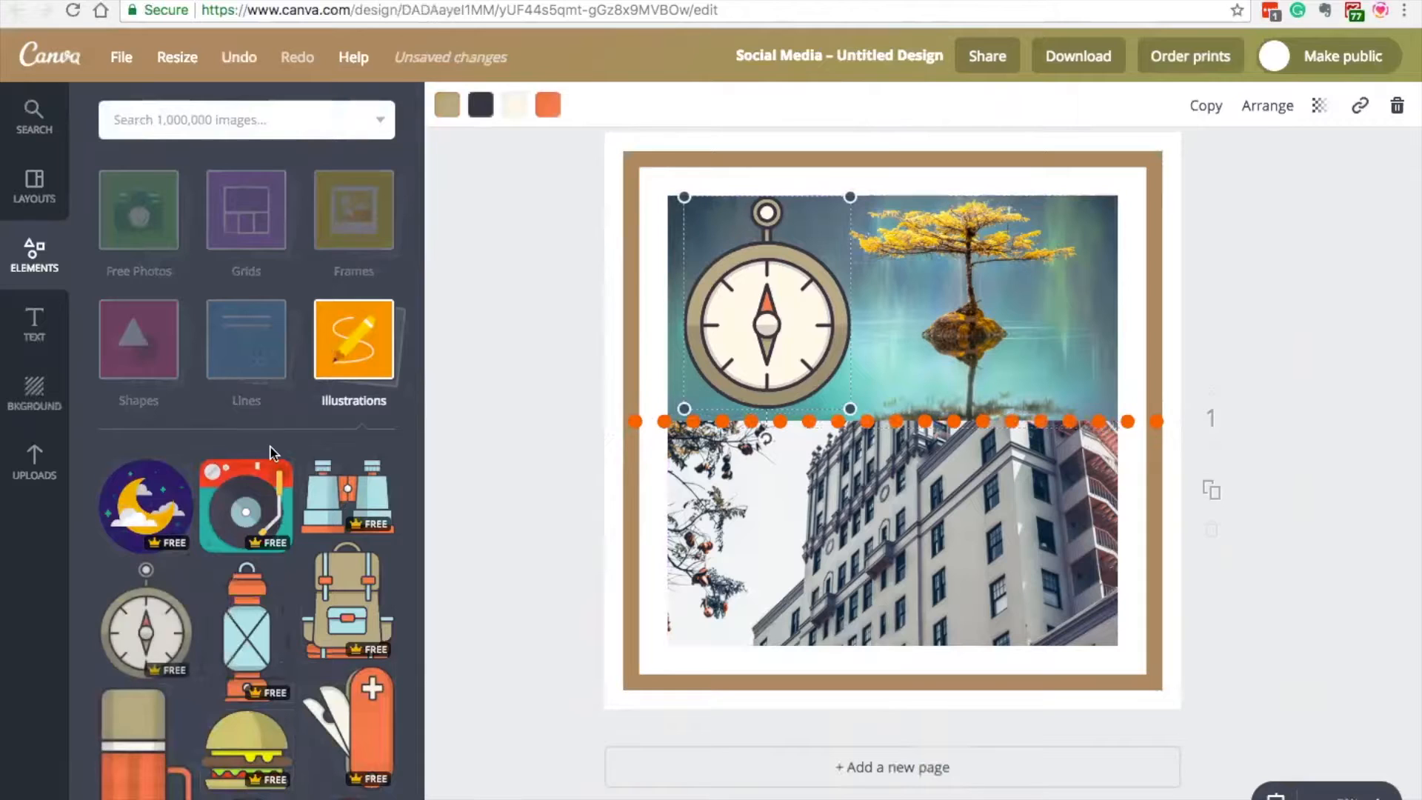
left_click(357, 361)
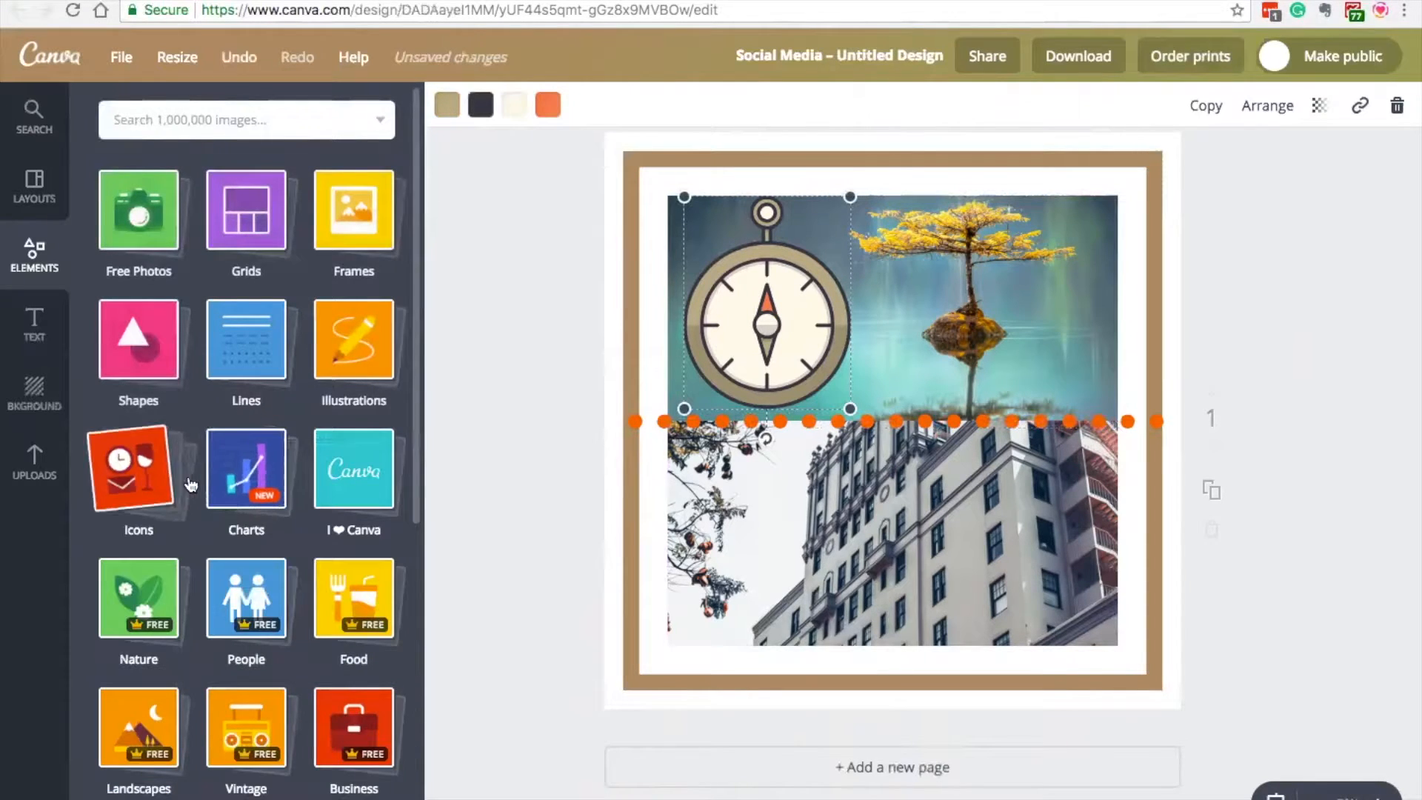
- Insert the yellow-to-green bar chart over the building photo and open its data table
left_click(221, 485)
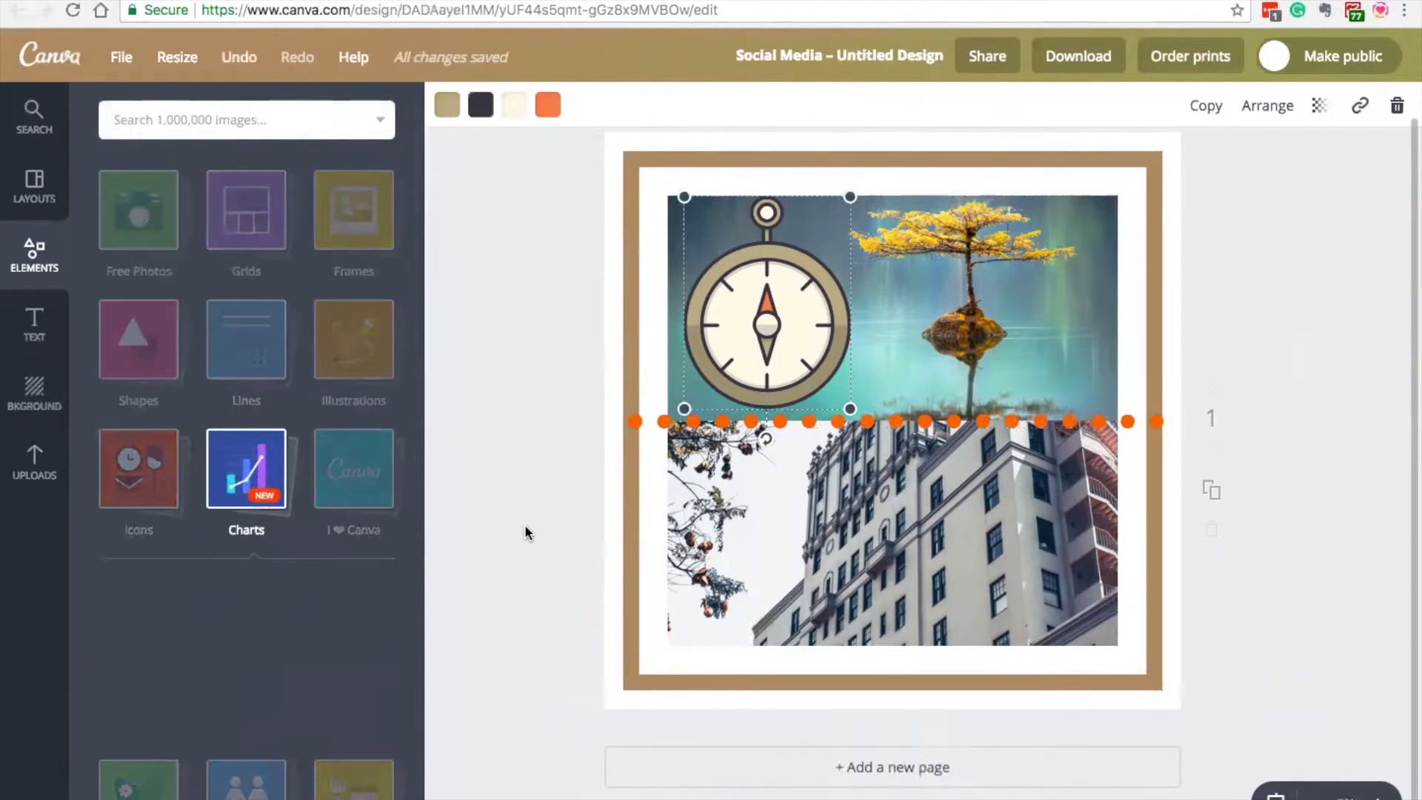
left_click_drag(250, 641, 895, 544)
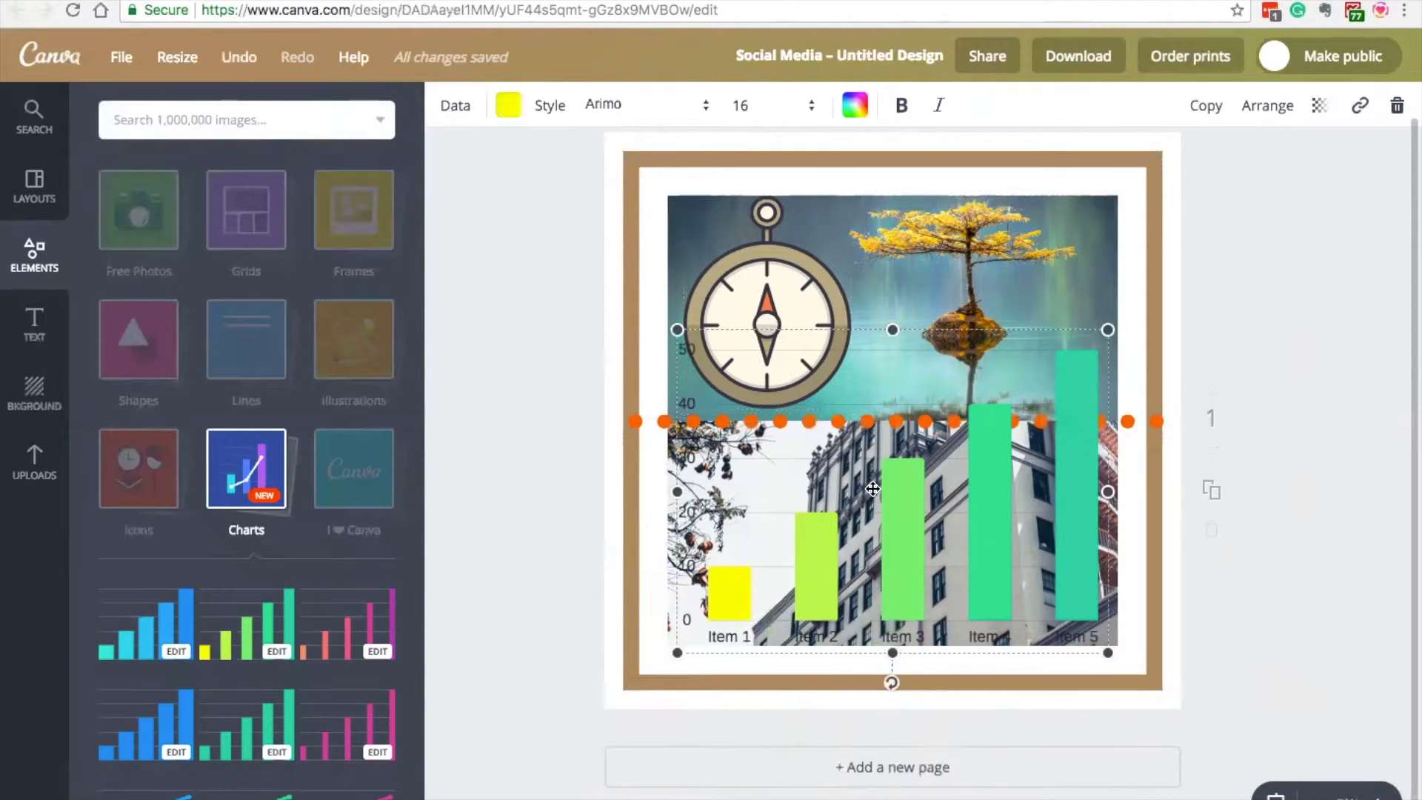
double_click(908, 507)
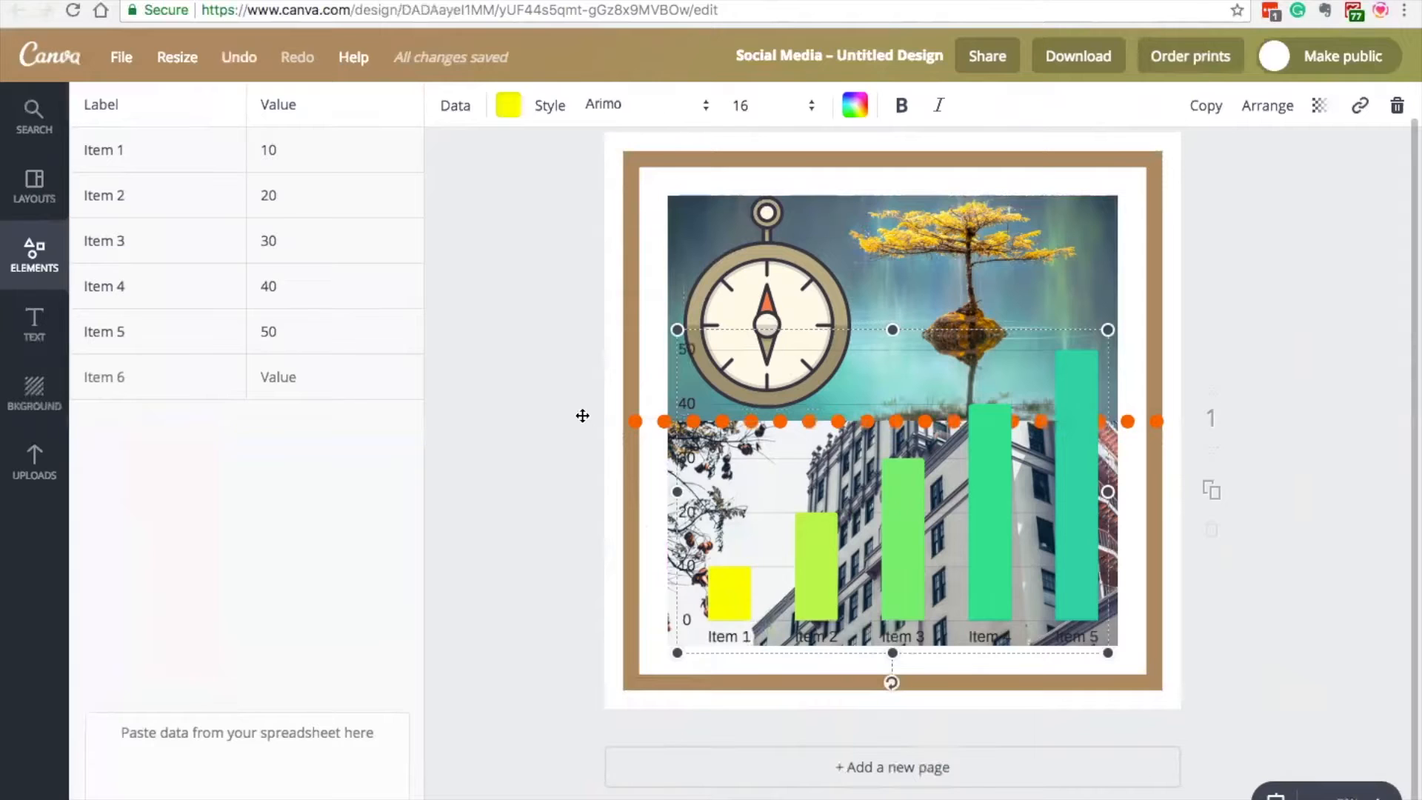
left_click(160, 152)
left_click(34, 463)
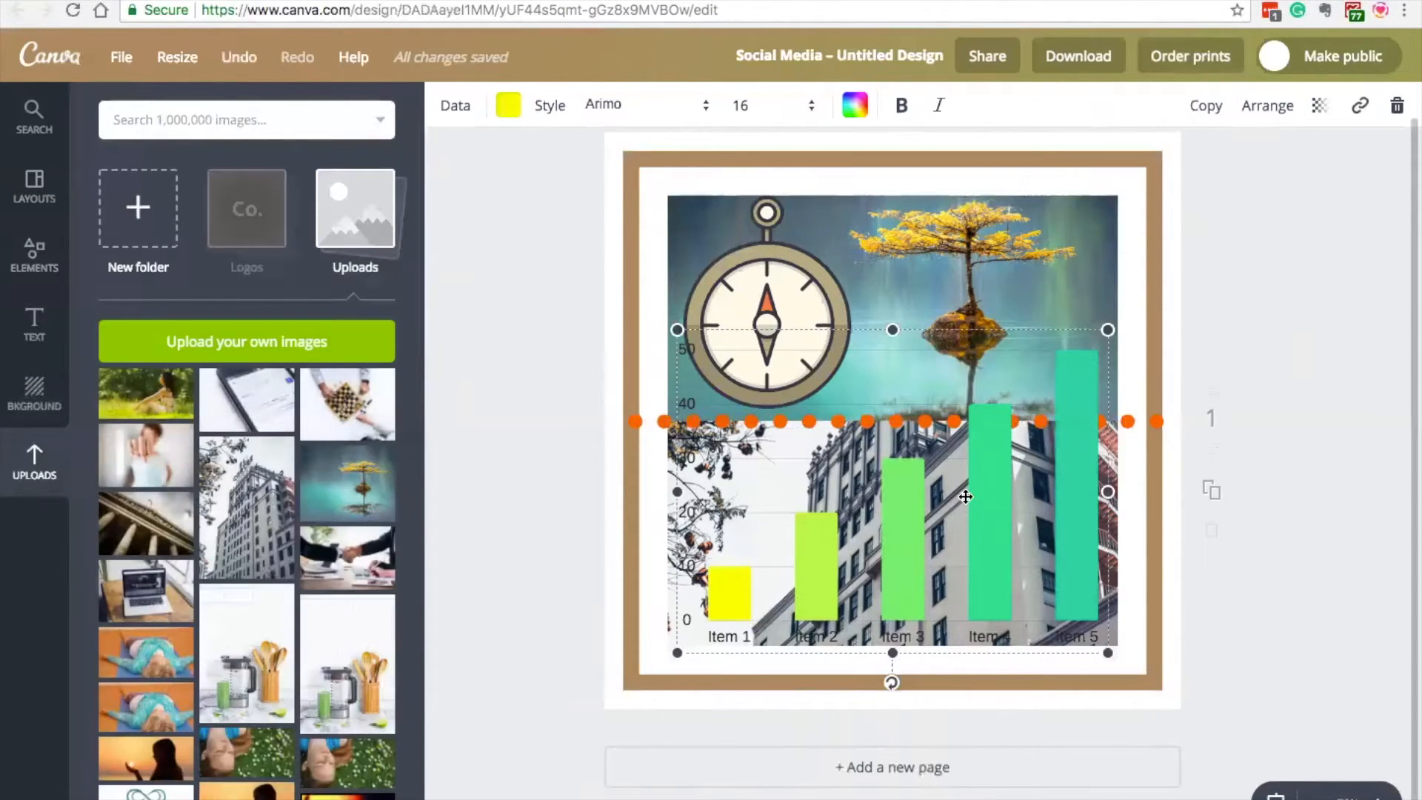
- Label the chart's first item Pizzas and set its value to 100
double_click(825, 442)
left_click(156, 149)
type("Pizzas")
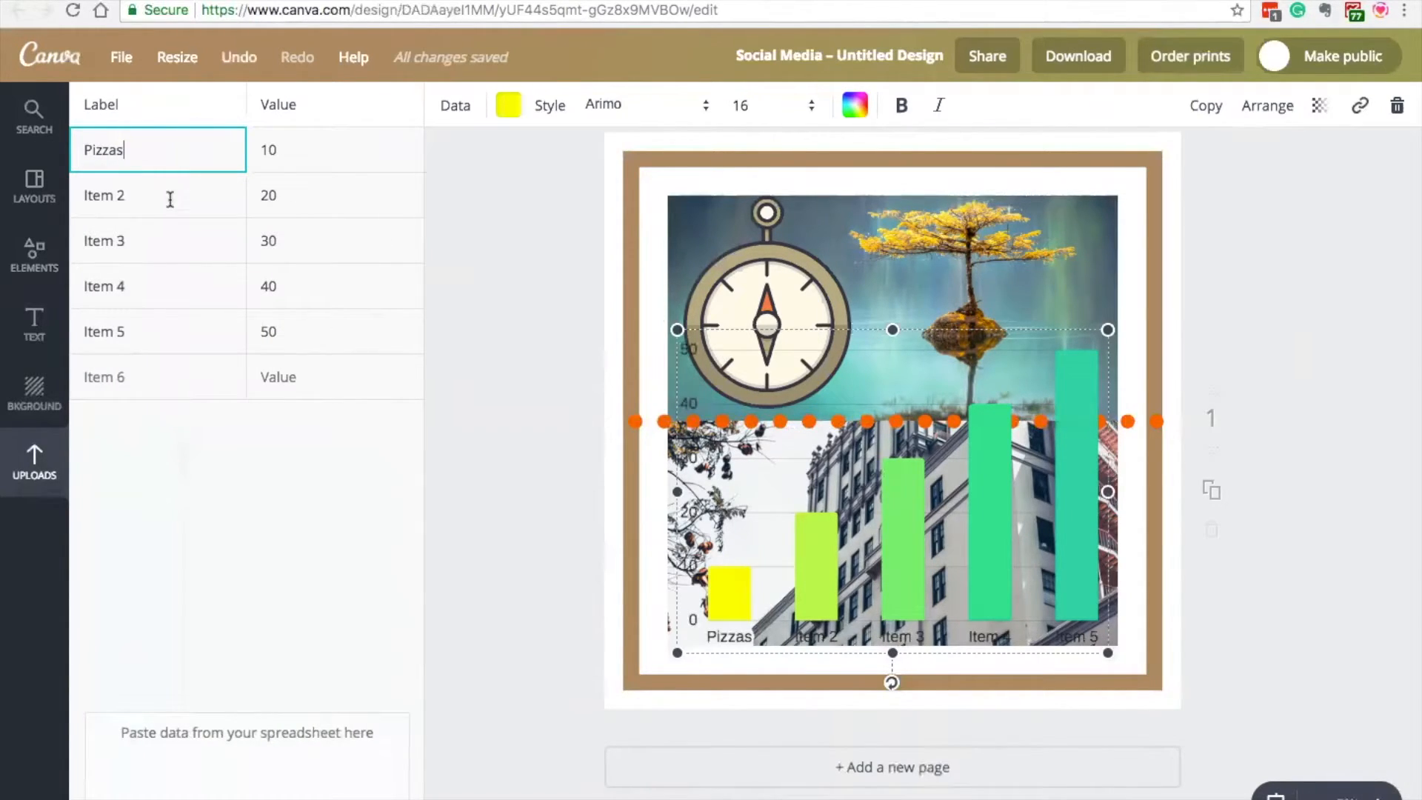
left_click(267, 158)
type("100")
- Label the chart's second item Pasta and set its value to 80
left_click(172, 209)
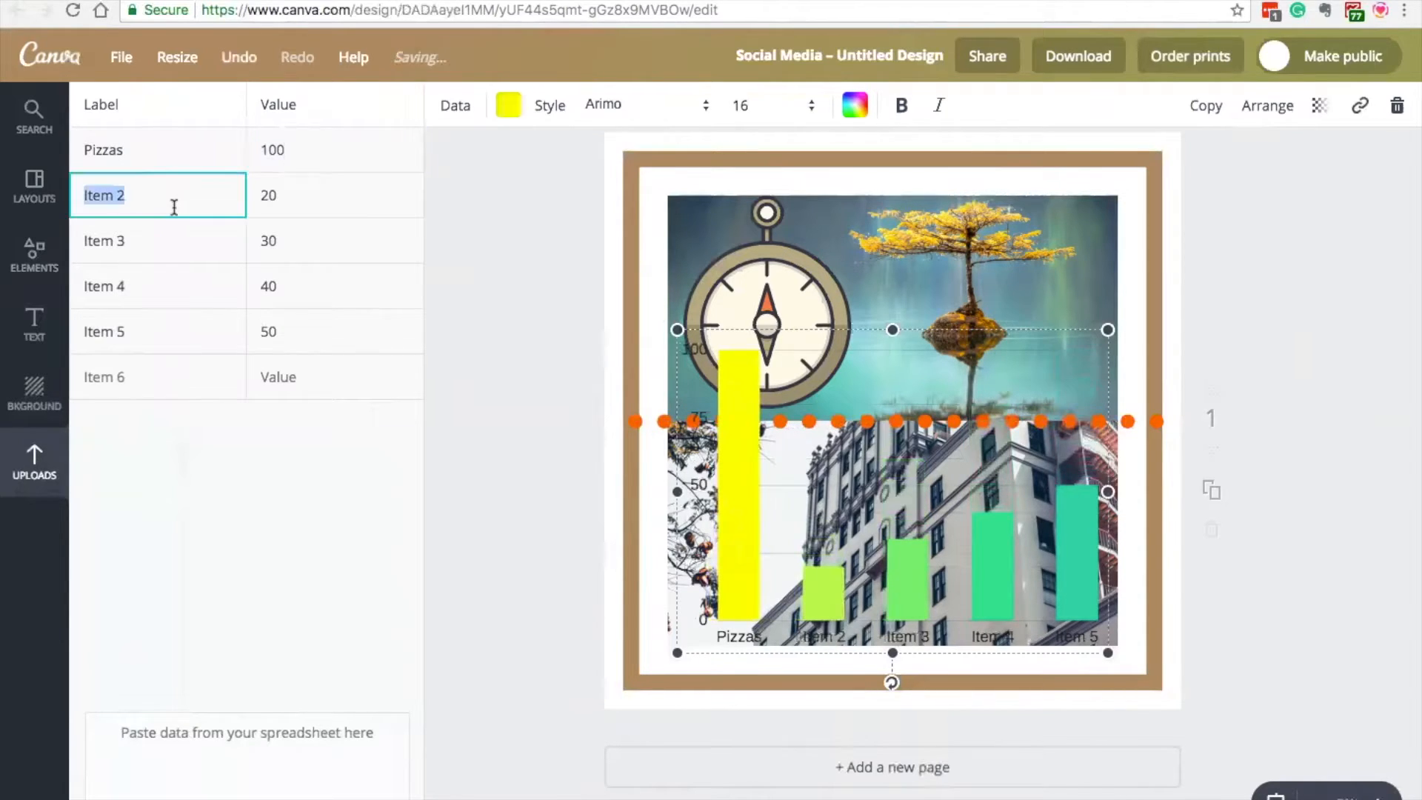
type("Pasta")
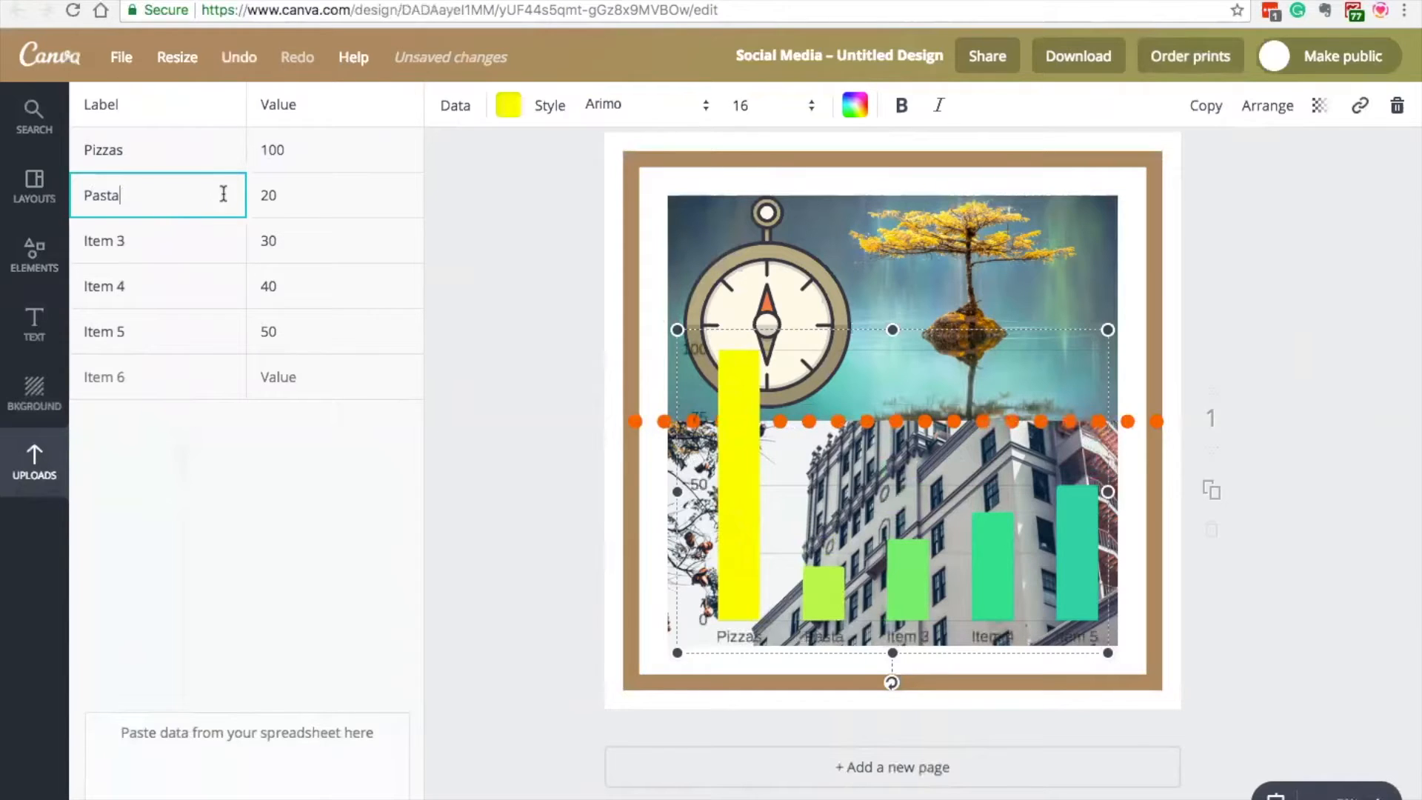
left_click(273, 196)
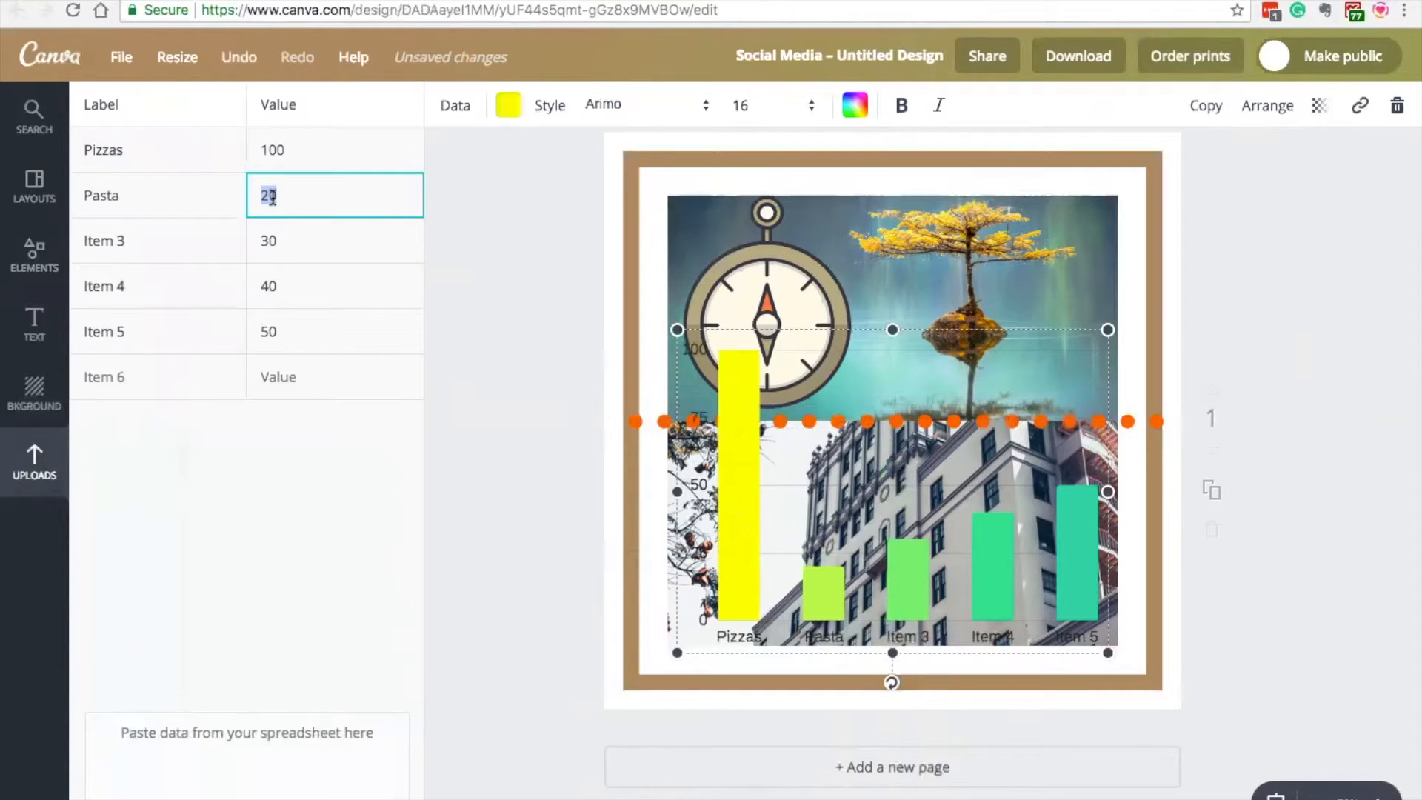
left_click(165, 243)
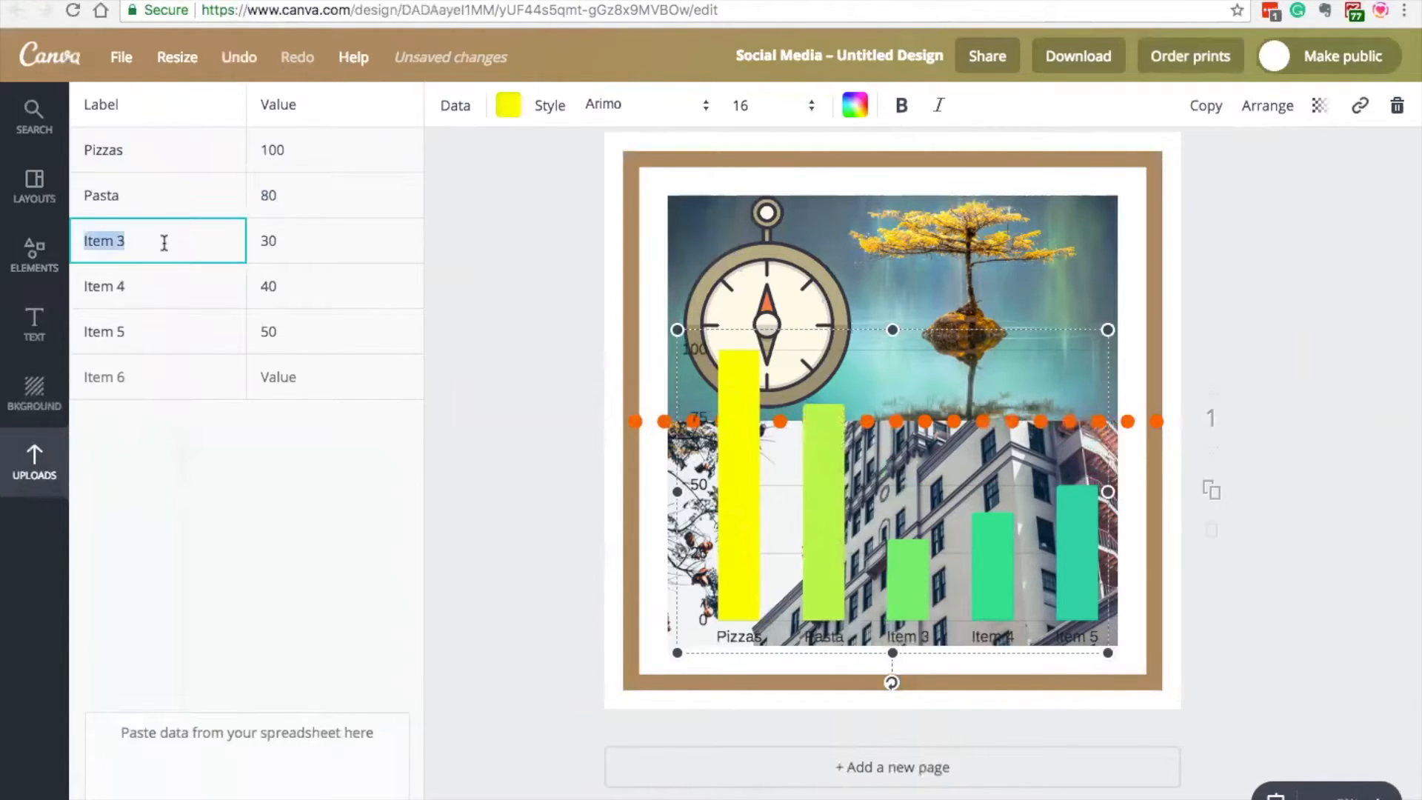
- Label the chart's third item Gelato and set its value to 200
type("Gelato")
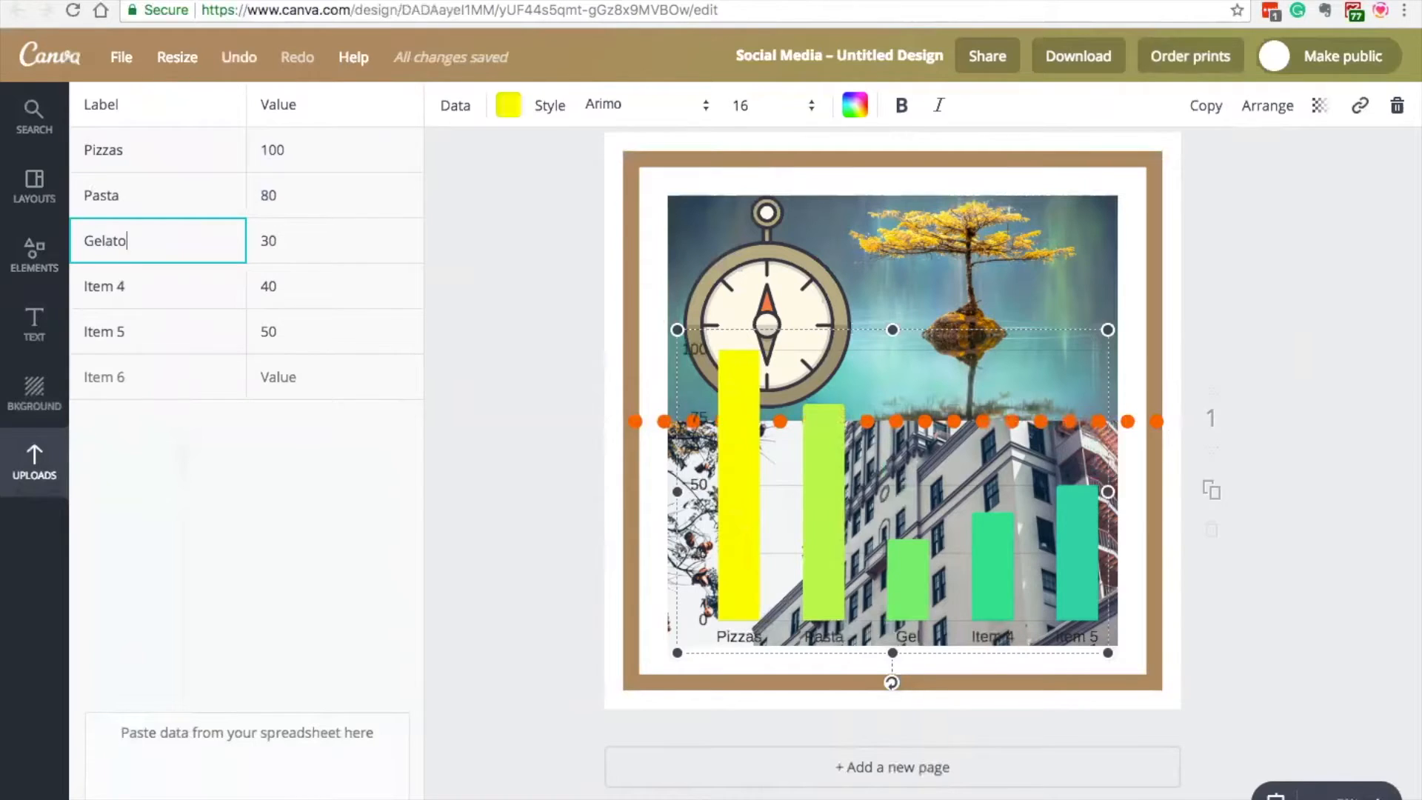
left_click(274, 242)
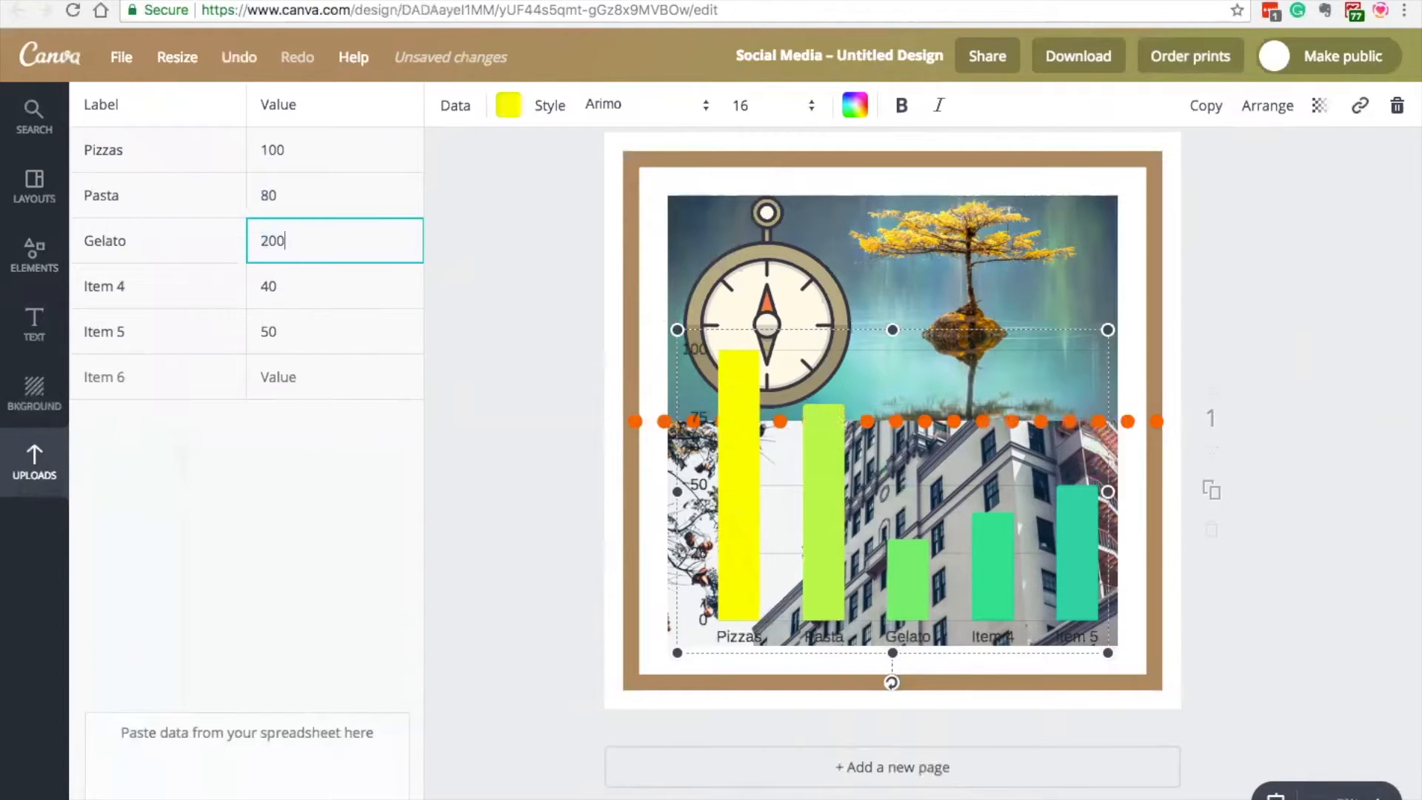
left_click(491, 366)
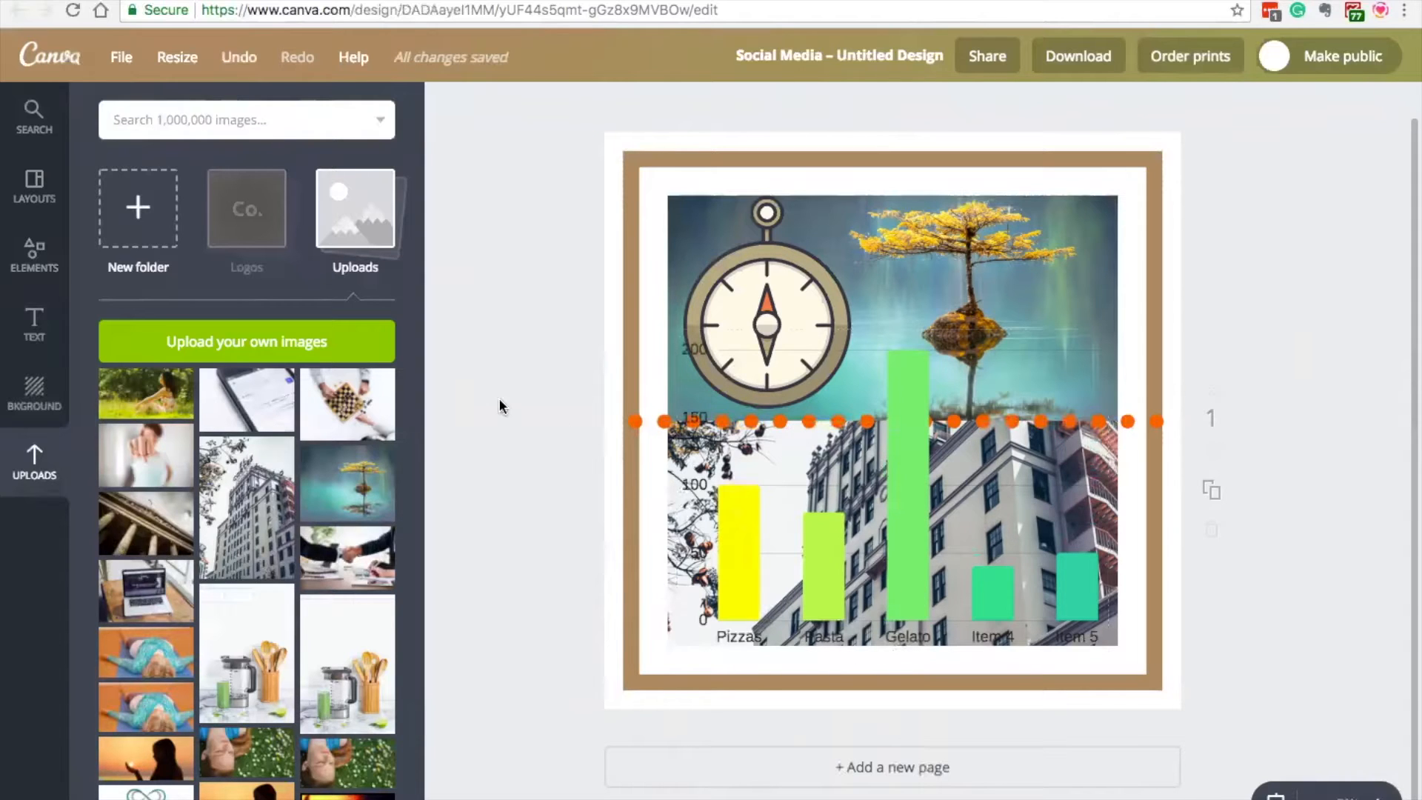
- Examine the element categories, from Free Photos and Grids to Wedding, and the background images listed below them
left_click(26, 274)
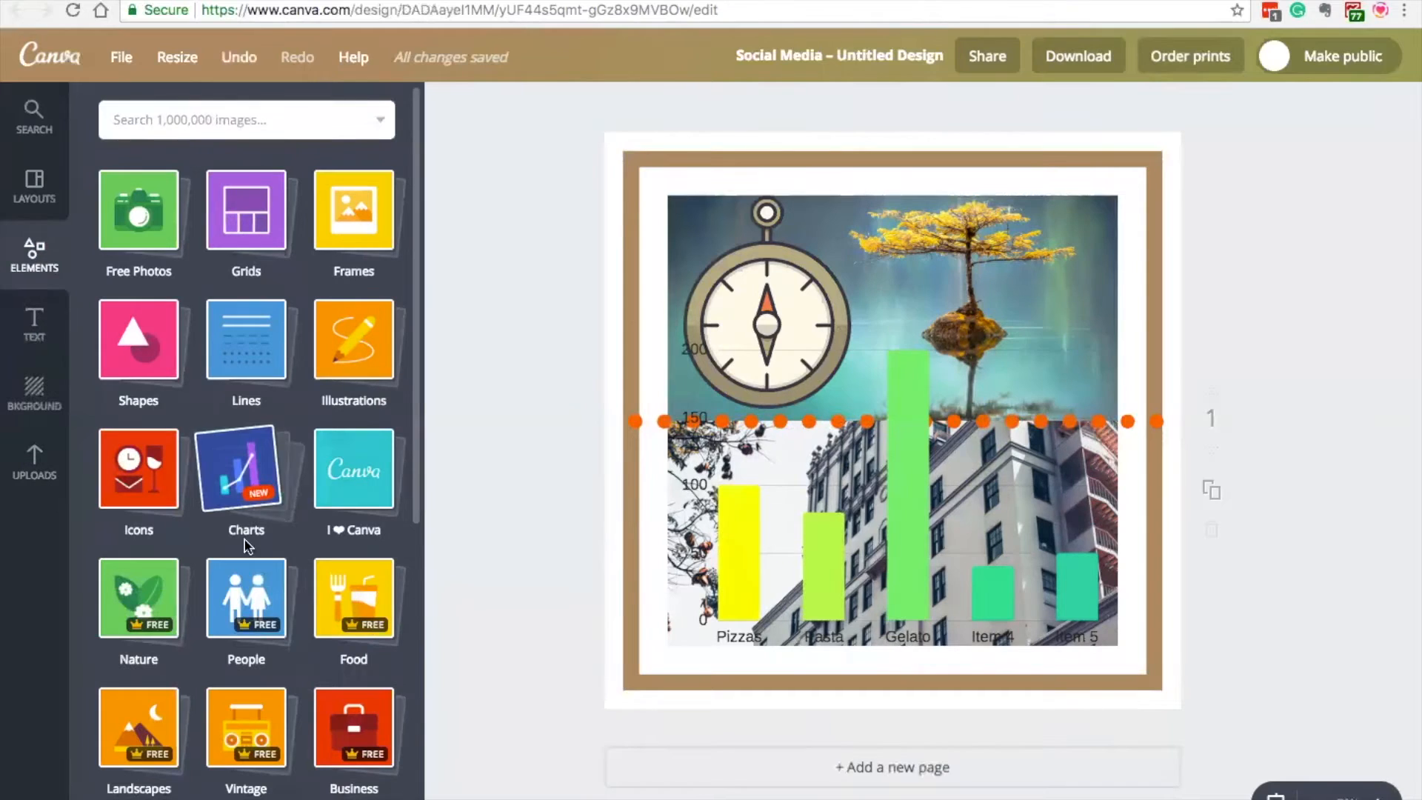
scroll(200, 674, "down", 6)
scroll(200, 678, "down", 2)
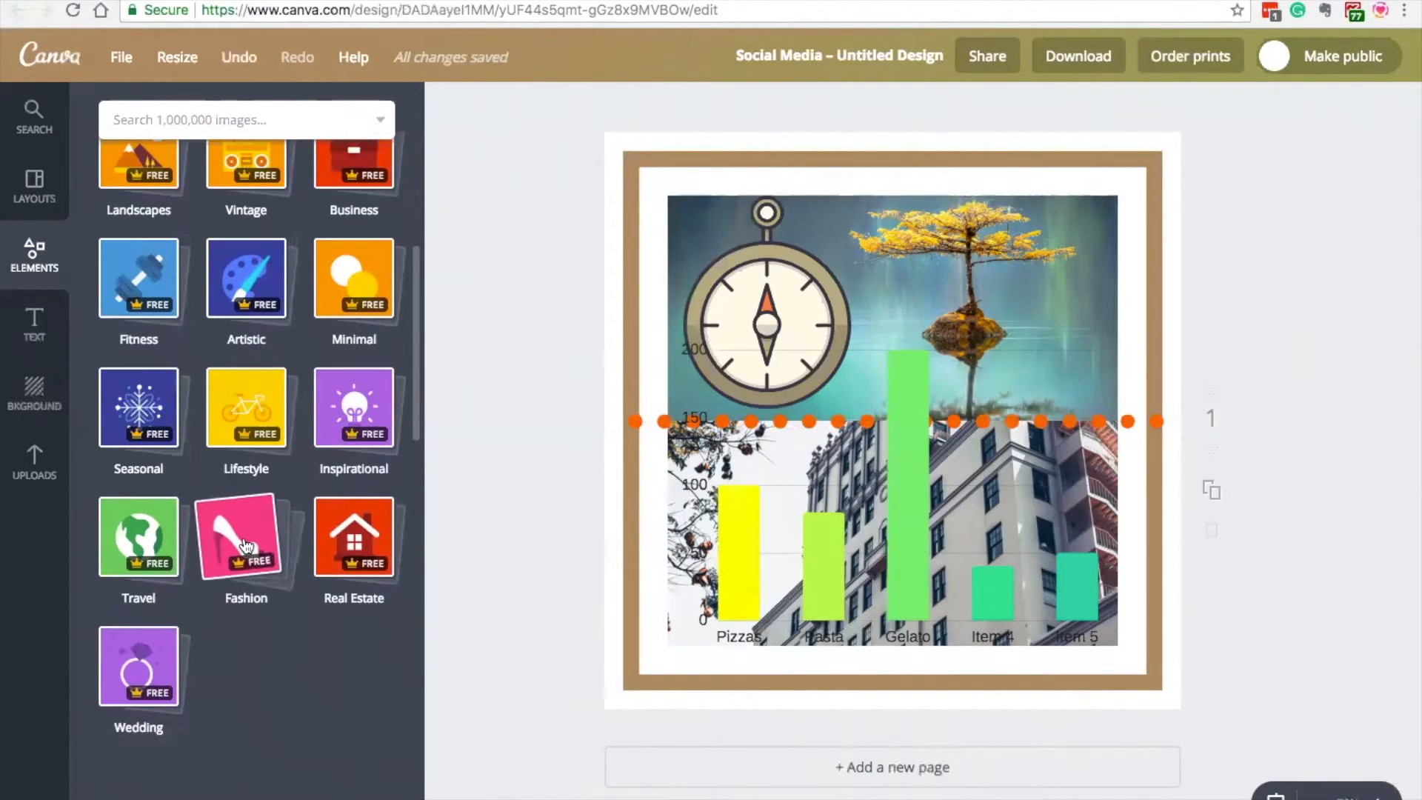
scroll(247, 561, "up", 8)
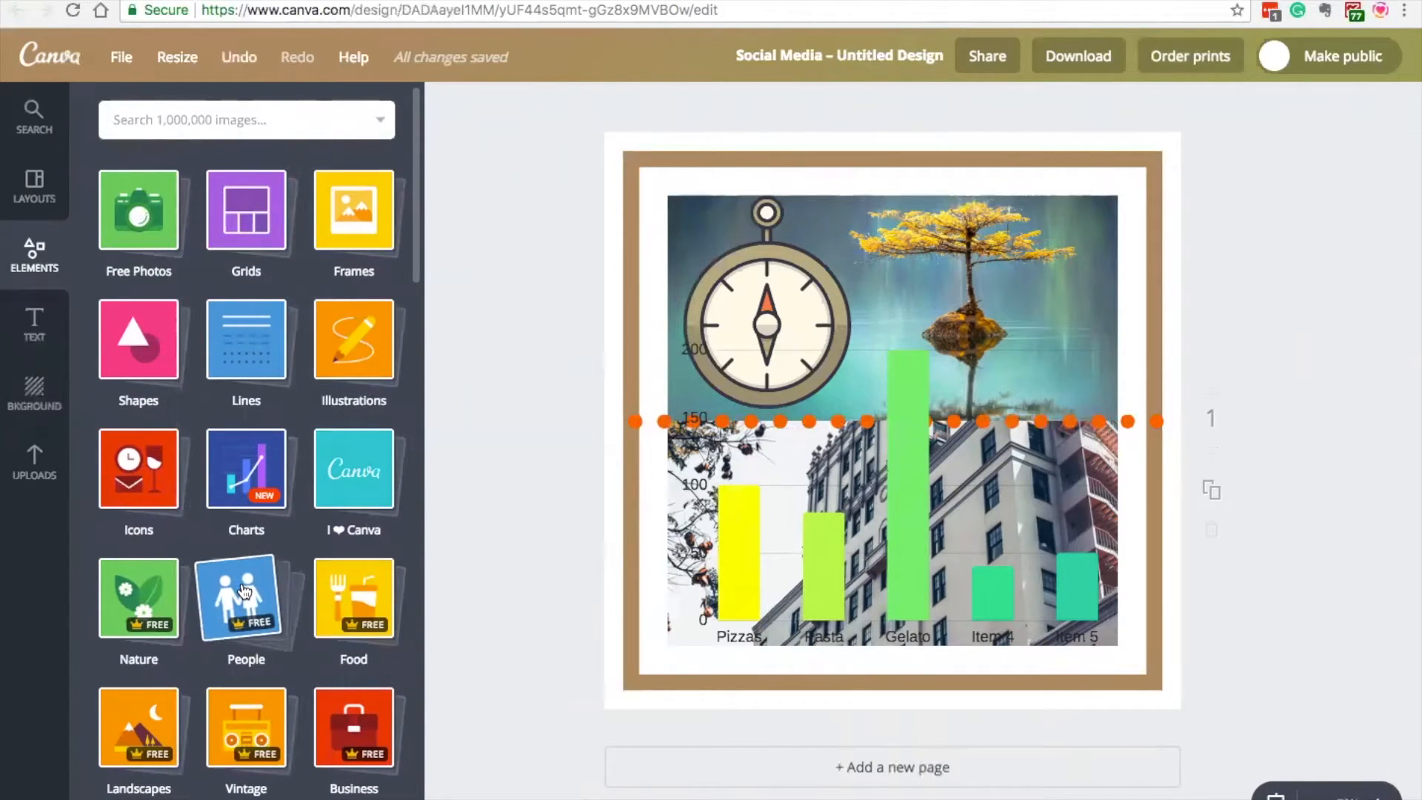
scroll(245, 590, "down", 14)
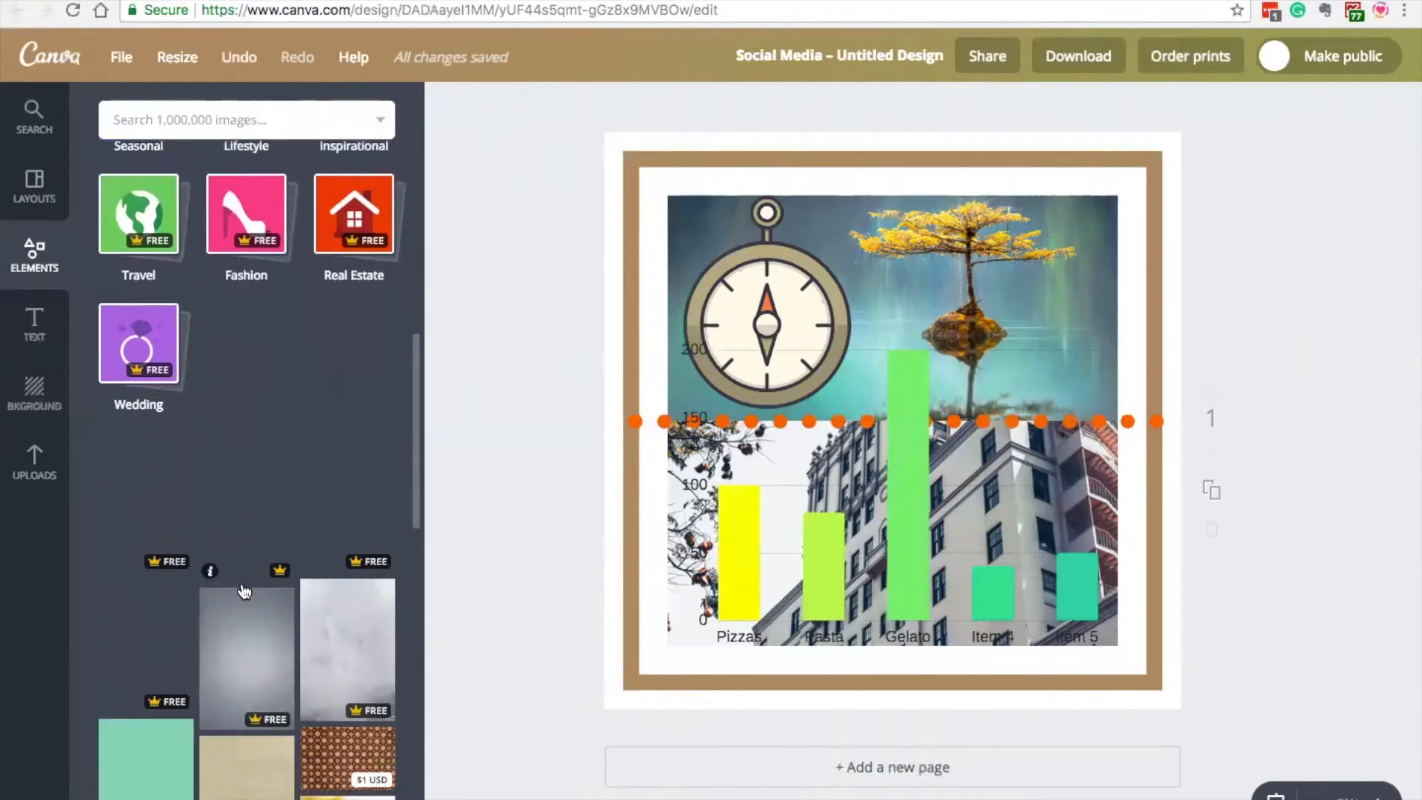
scroll(245, 591, "up", 5)
scroll(245, 590, "down", 3)
scroll(245, 590, "down", 5)
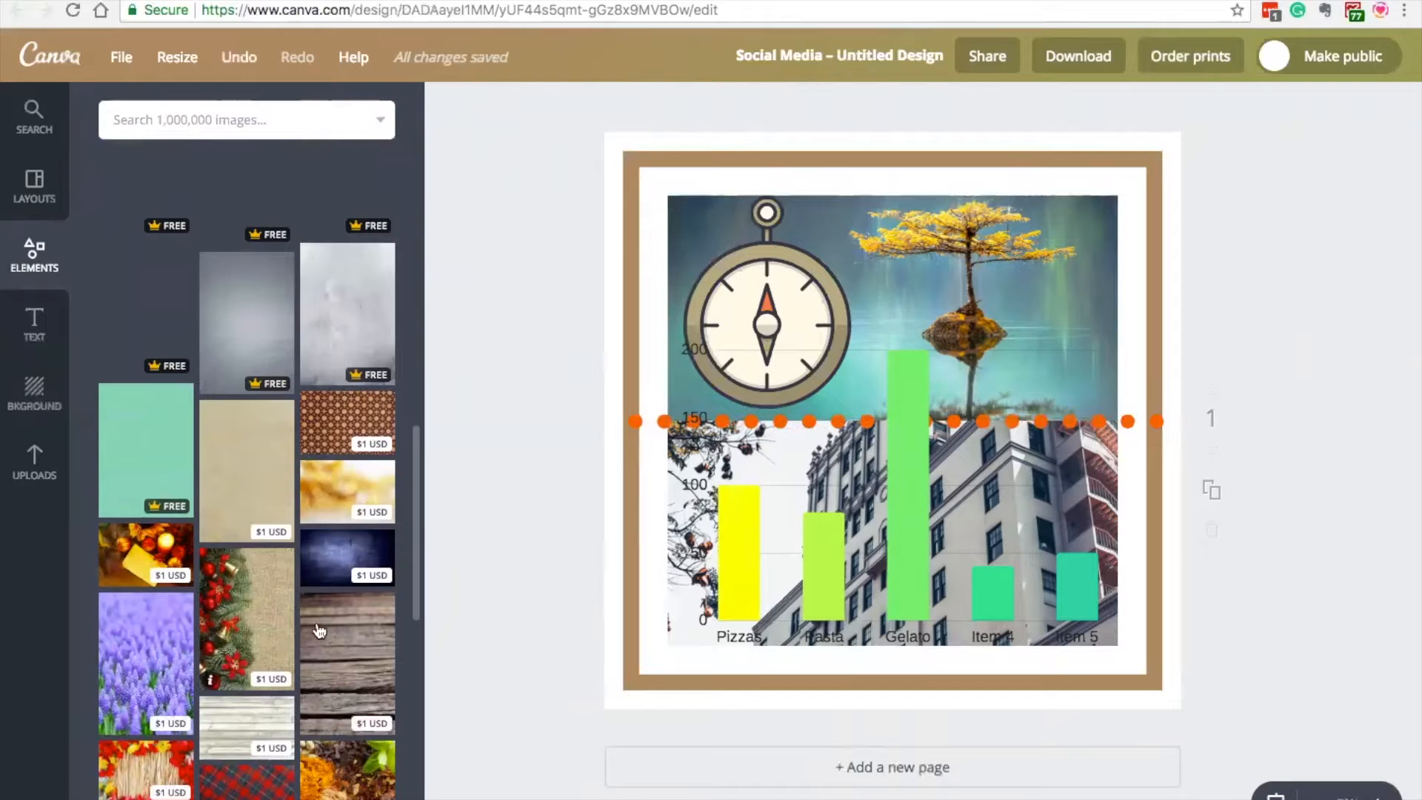
- Review the file types offered for downloading the social media design, keeping PNG (Recommended)
left_click(1071, 63)
left_click(1059, 162)
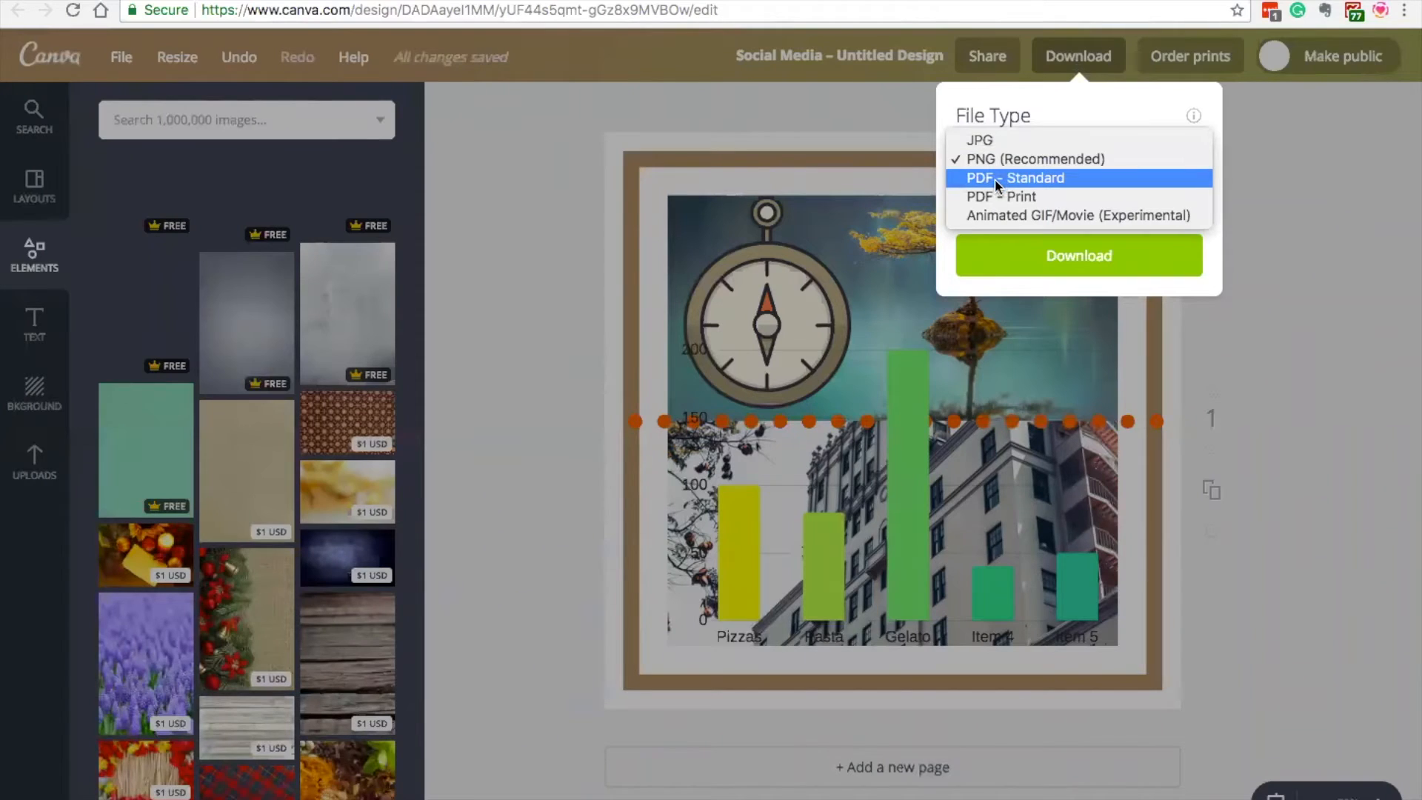
left_click(1033, 160)
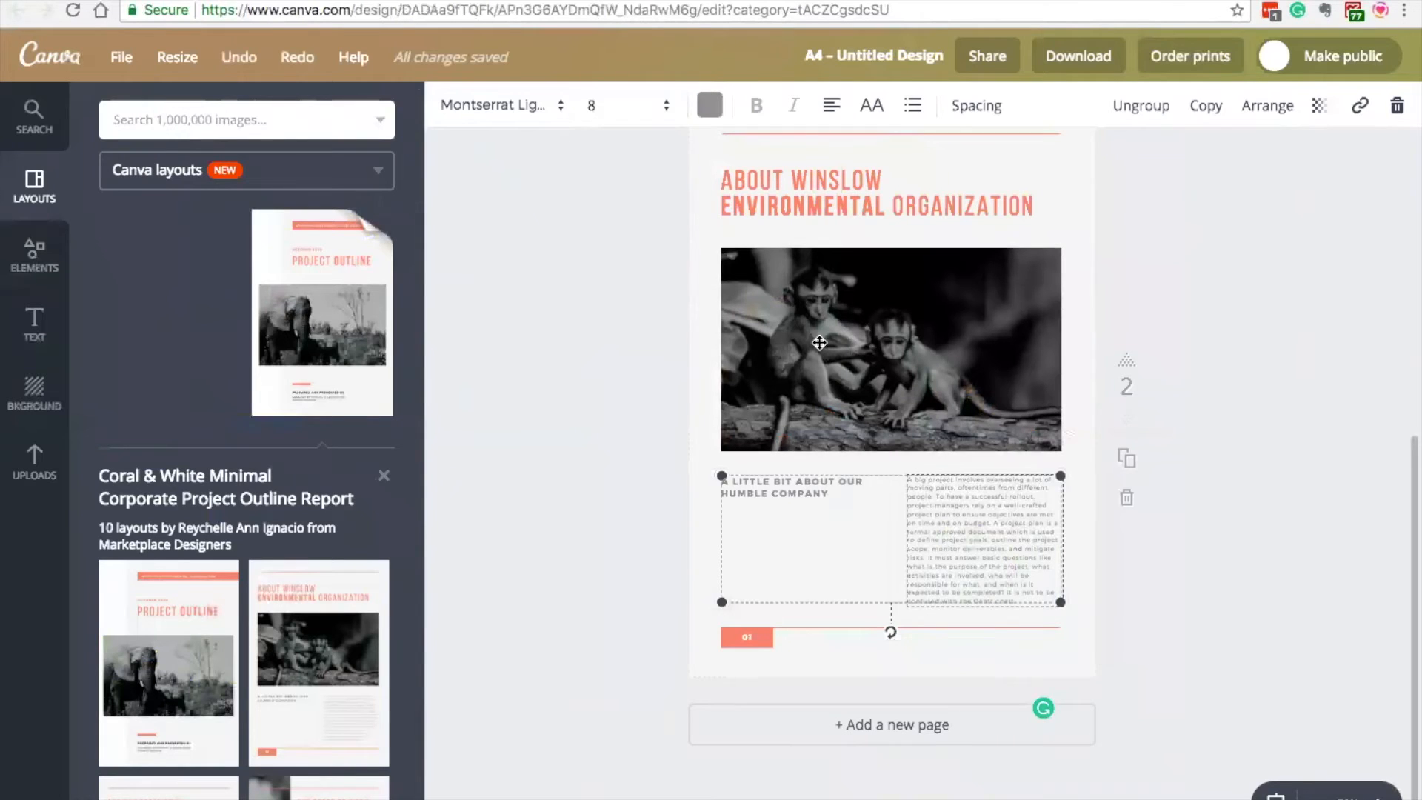
- Try to download all pages of the A4 project outline report as PDF - Print
scroll(892, 396, "up", 8)
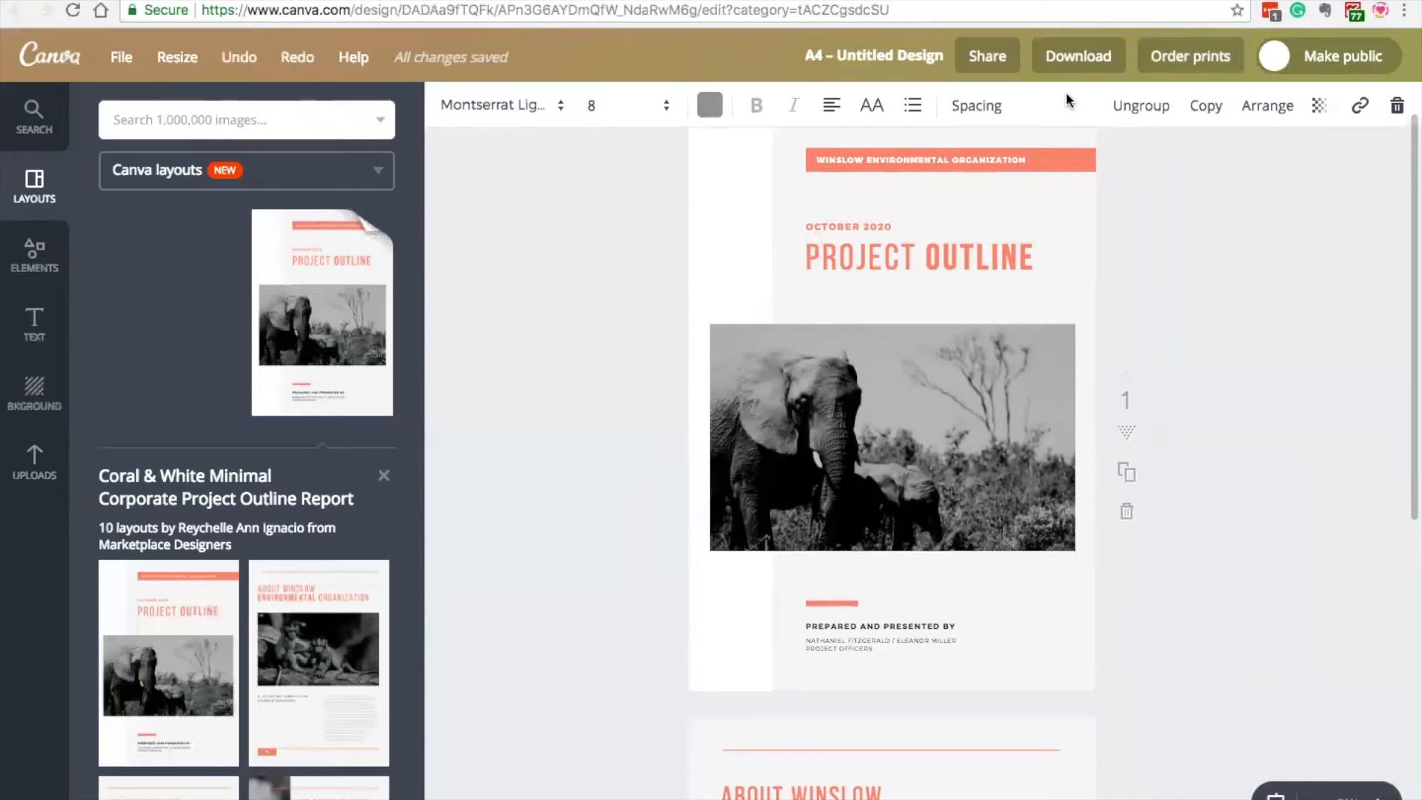
left_click(1078, 57)
left_click(1075, 157)
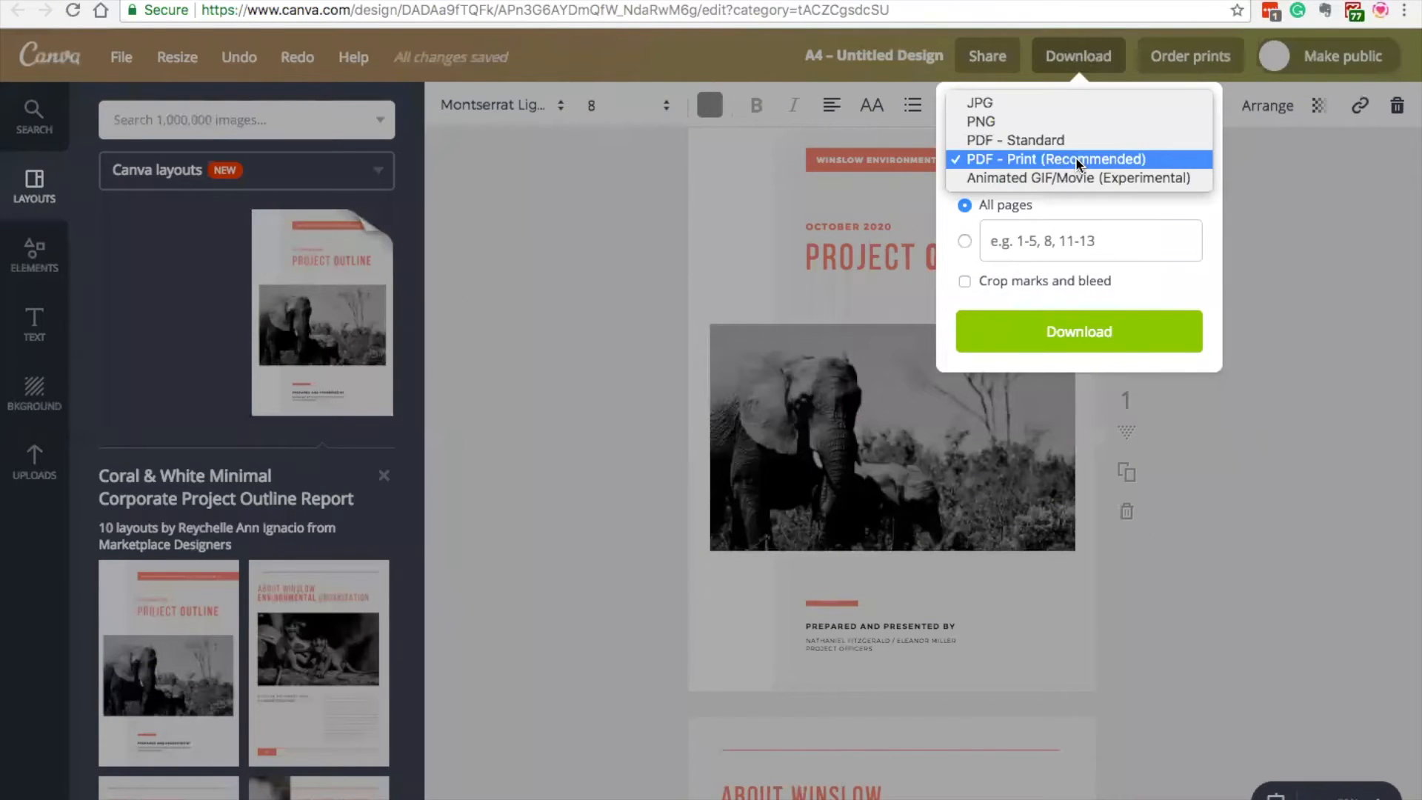
left_click(1056, 159)
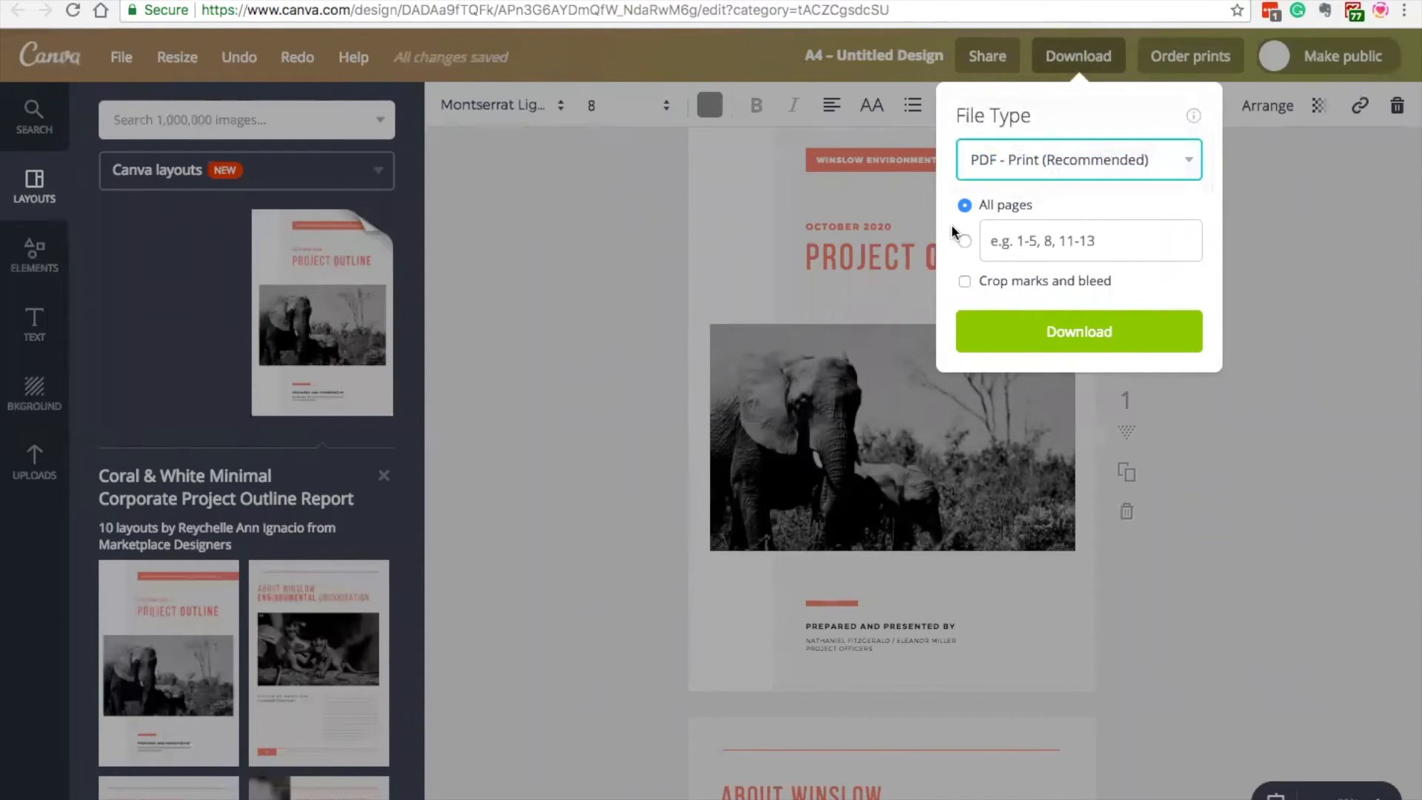
left_click(982, 330)
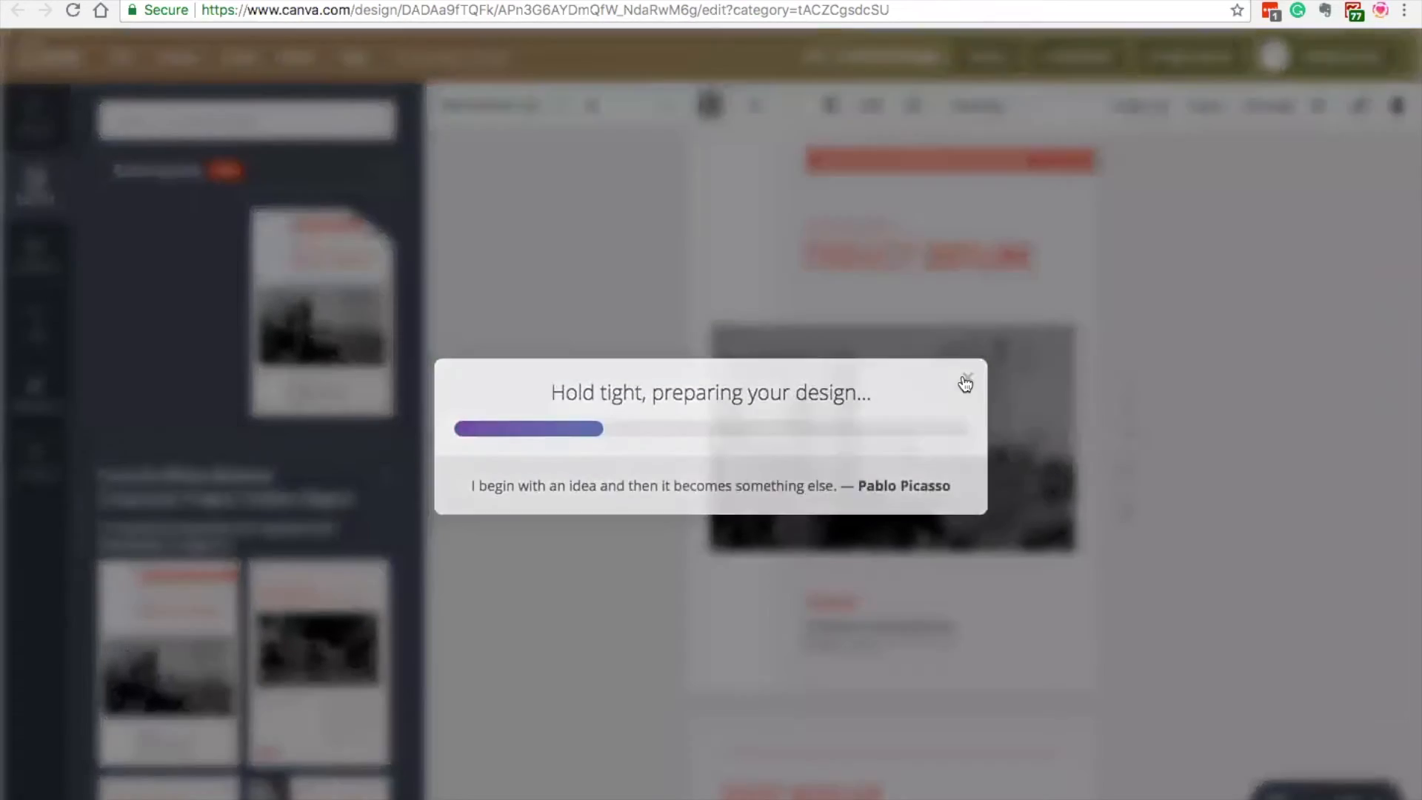
left_click(968, 381)
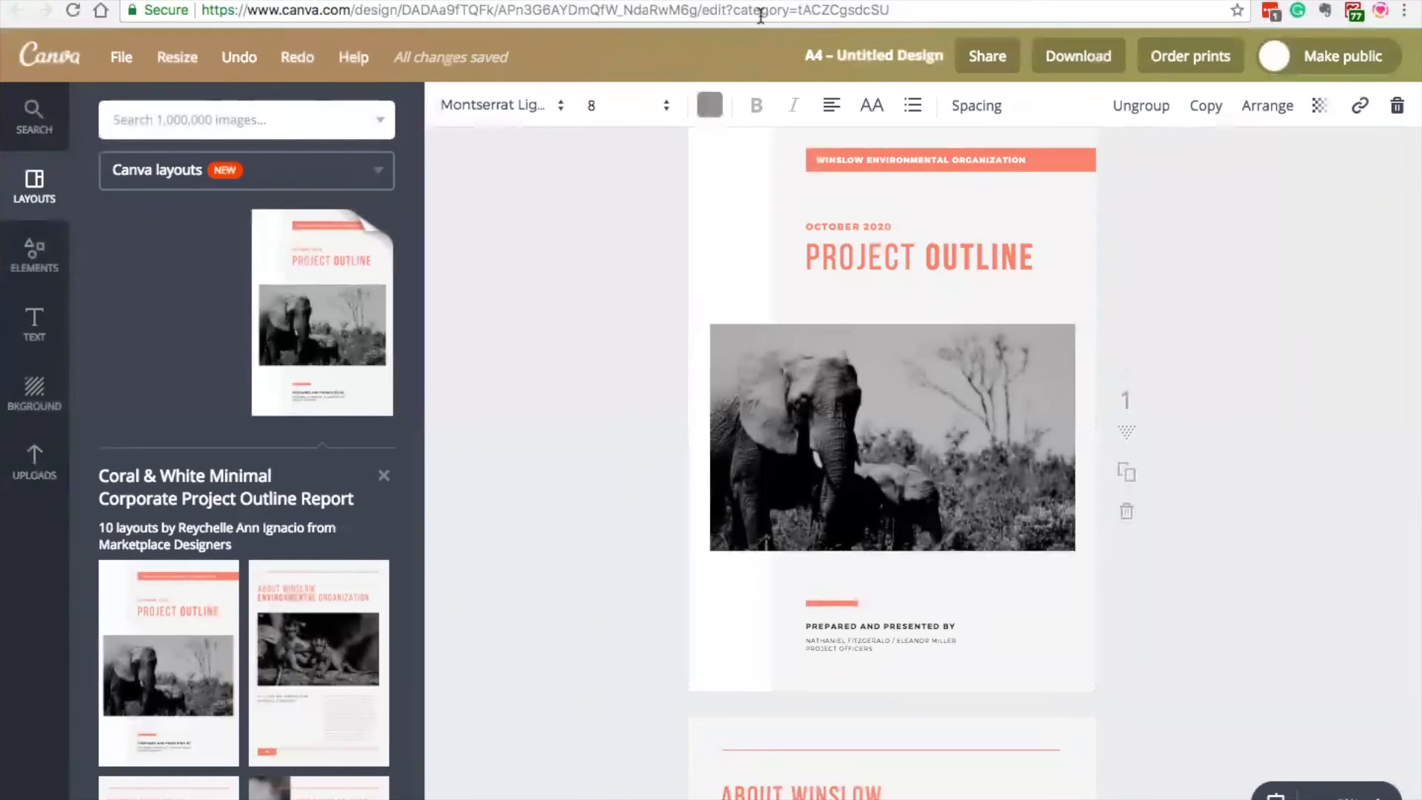
mouse_move(889, 1)
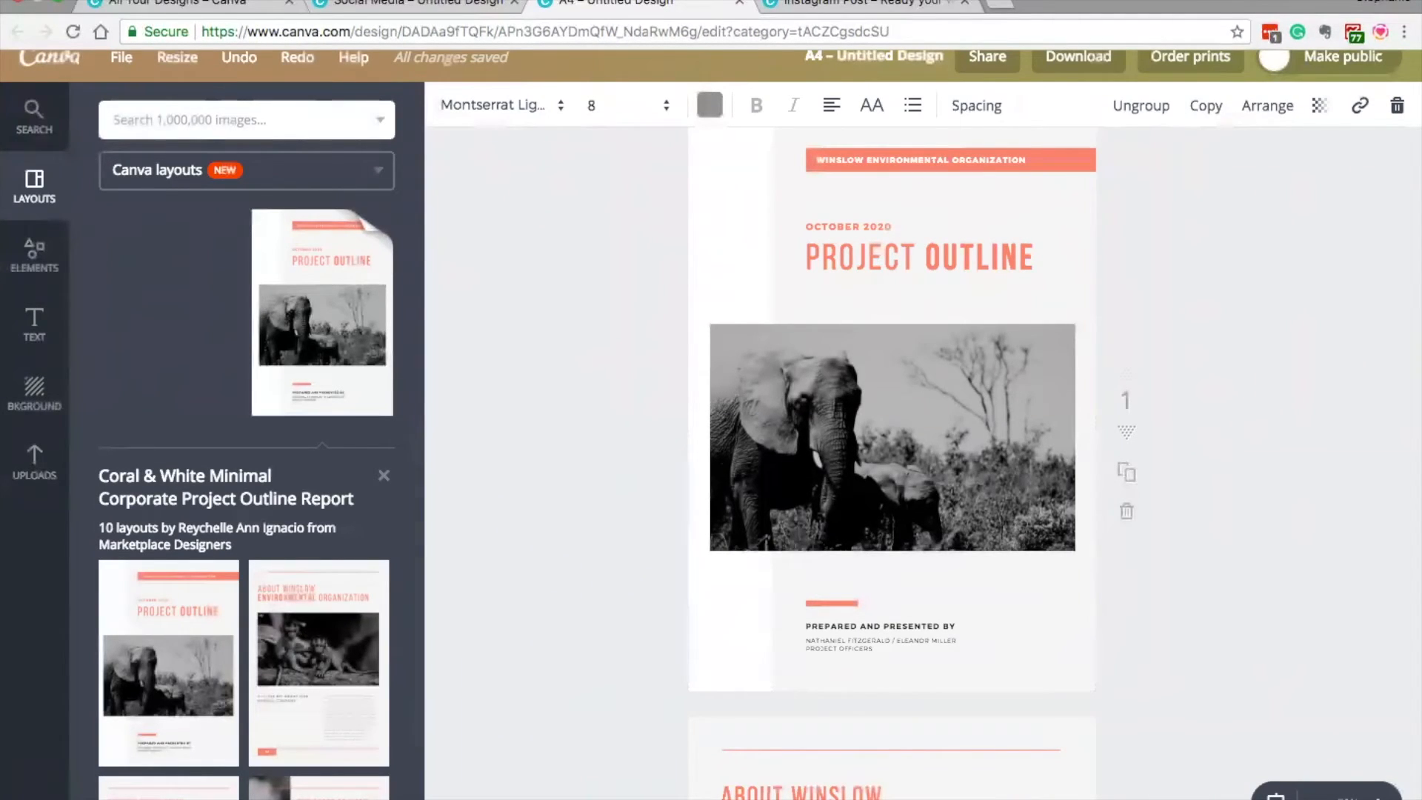